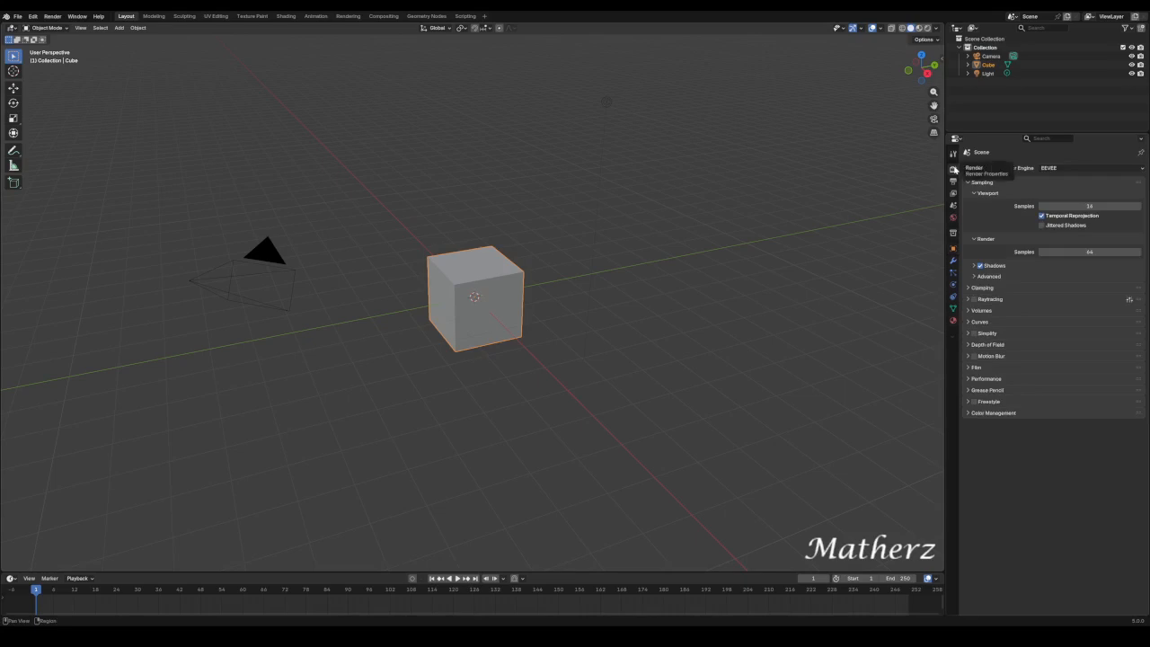
# Set the render engine to Cycles and delete the default cube
pyautogui.click(1079, 169)
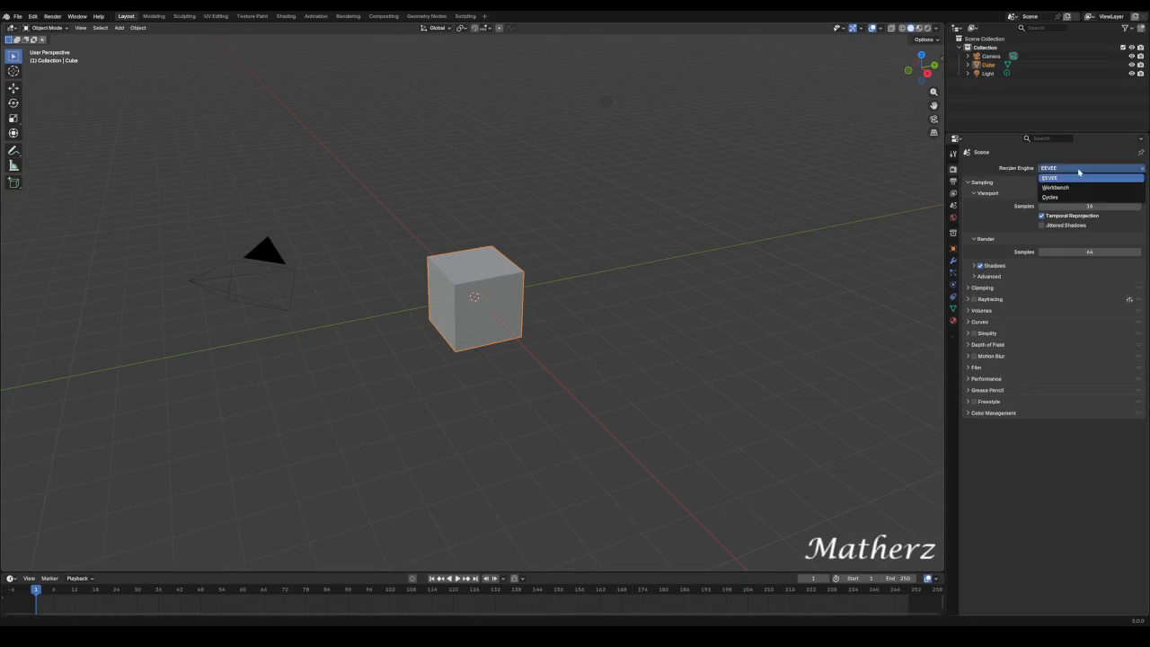
pyautogui.click(1081, 198)
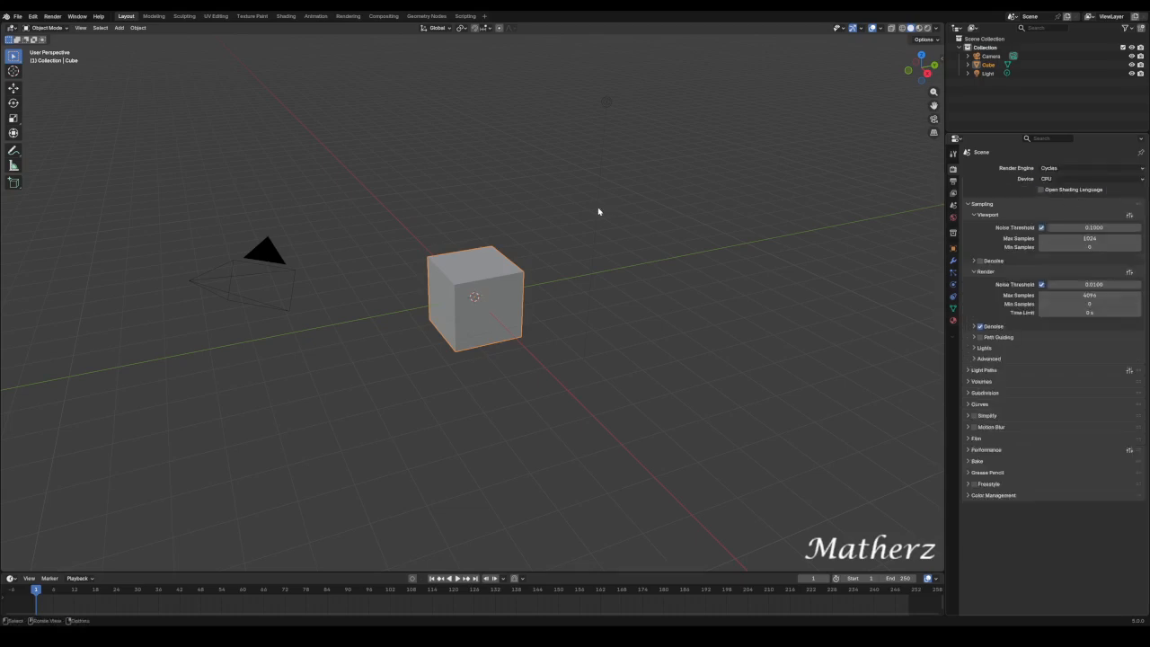
pyautogui.click(451, 274)
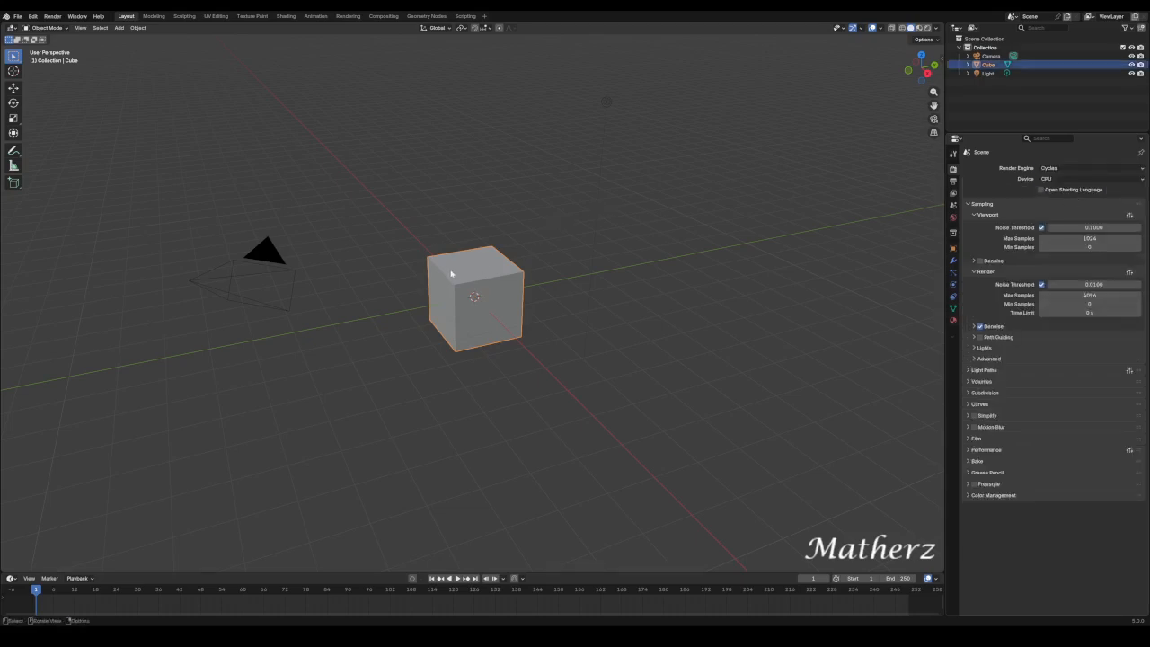
pyautogui.press('Delete')
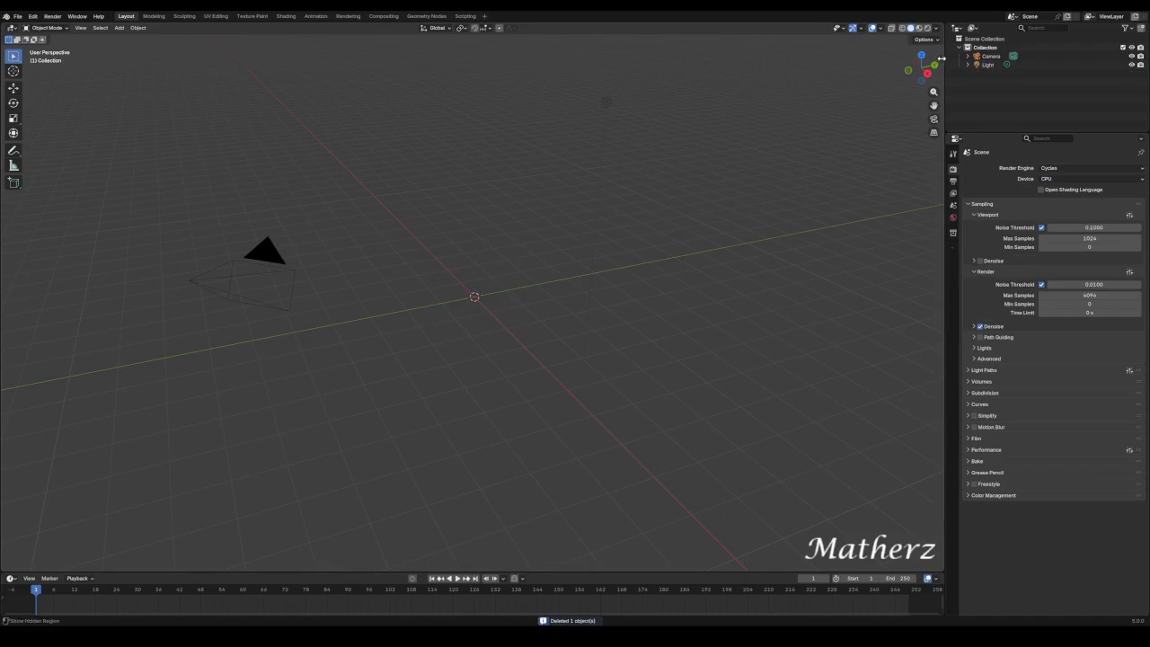
# Turn on the Screencast Keys display in the viewport and collapse its settings
pyautogui.click(939, 61)
pyautogui.click(939, 142)
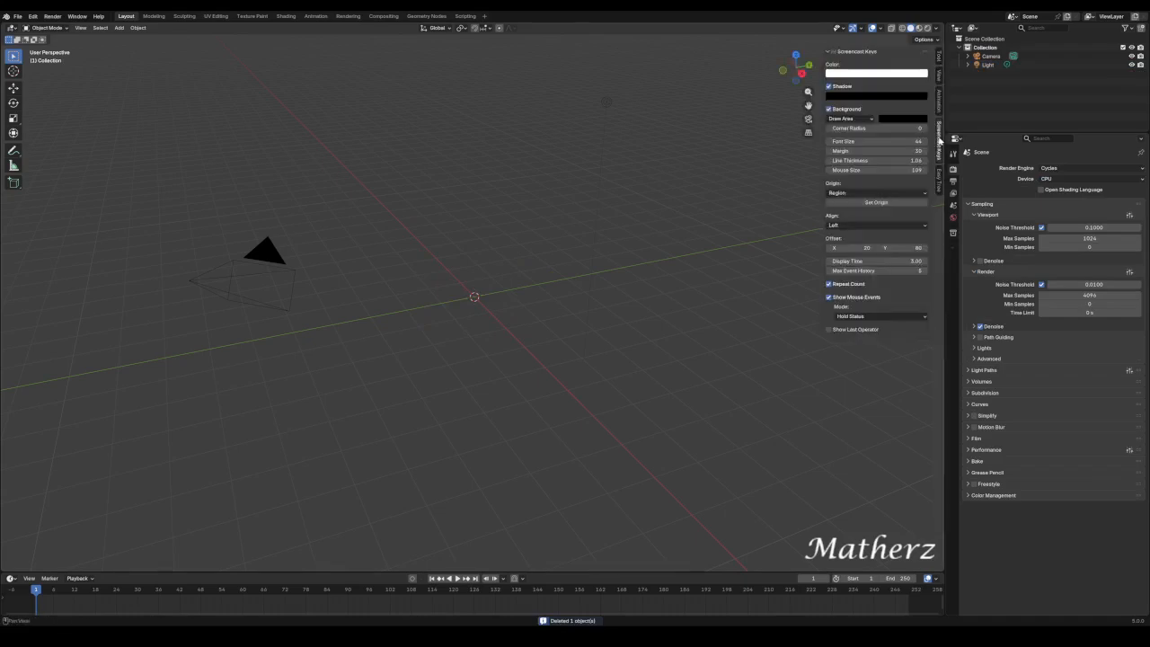
pyautogui.click(833, 51)
pyautogui.click(858, 52)
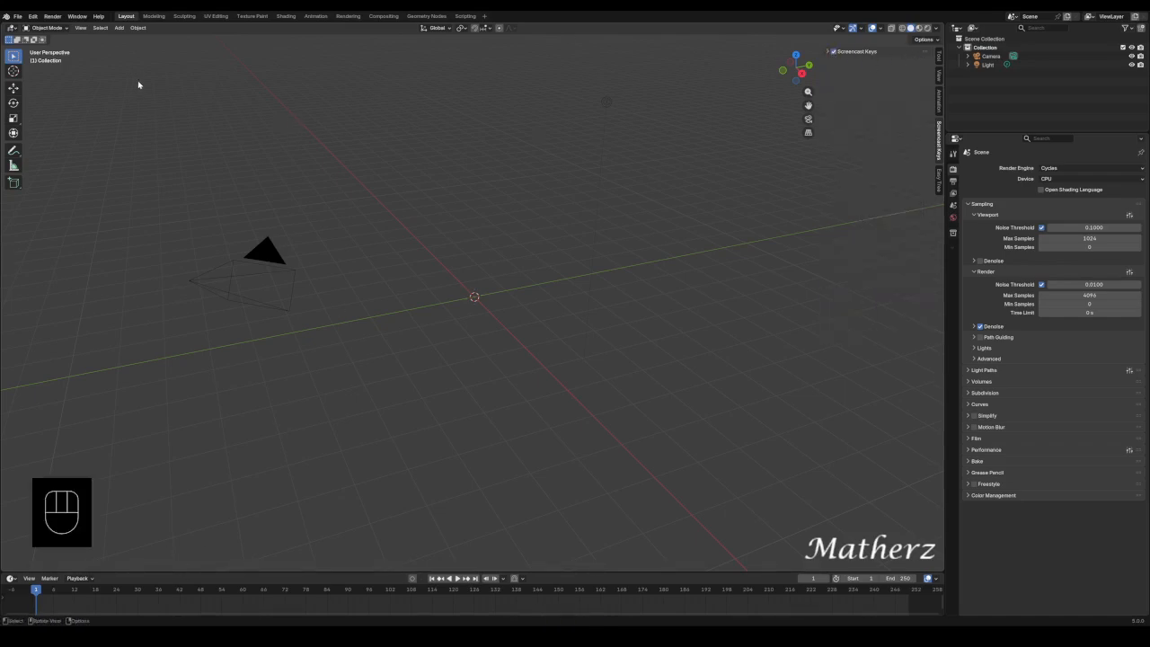
# Add a plane at the origin and scale it up about ten times to form the floor
pyautogui.click(119, 28)
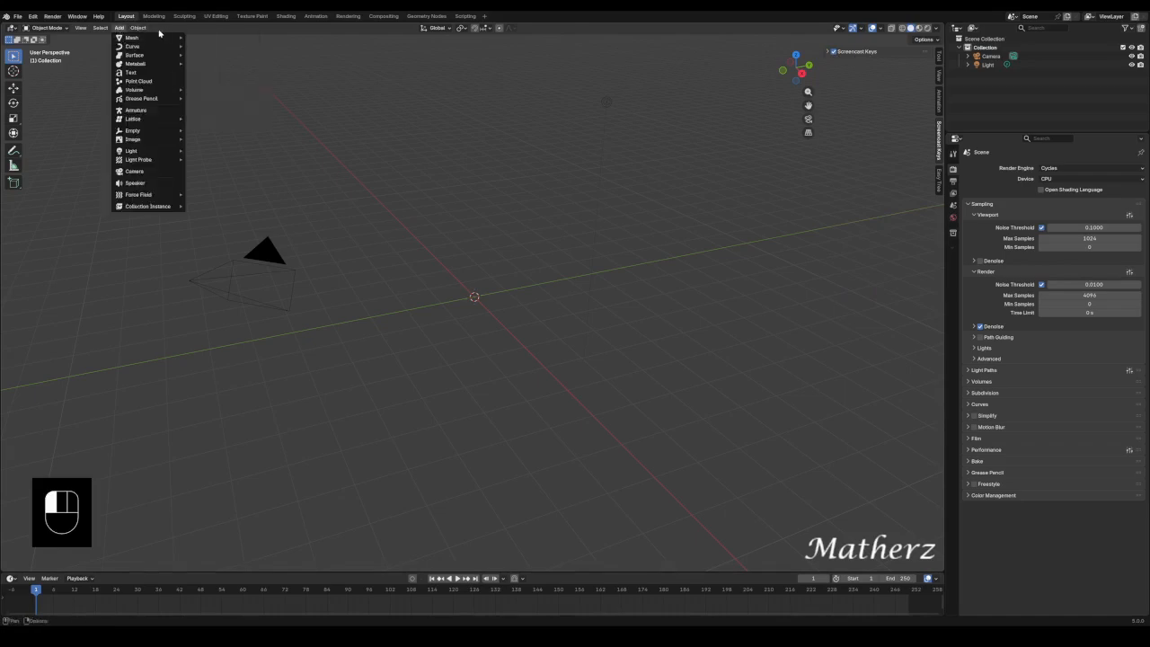
pyautogui.click(214, 40)
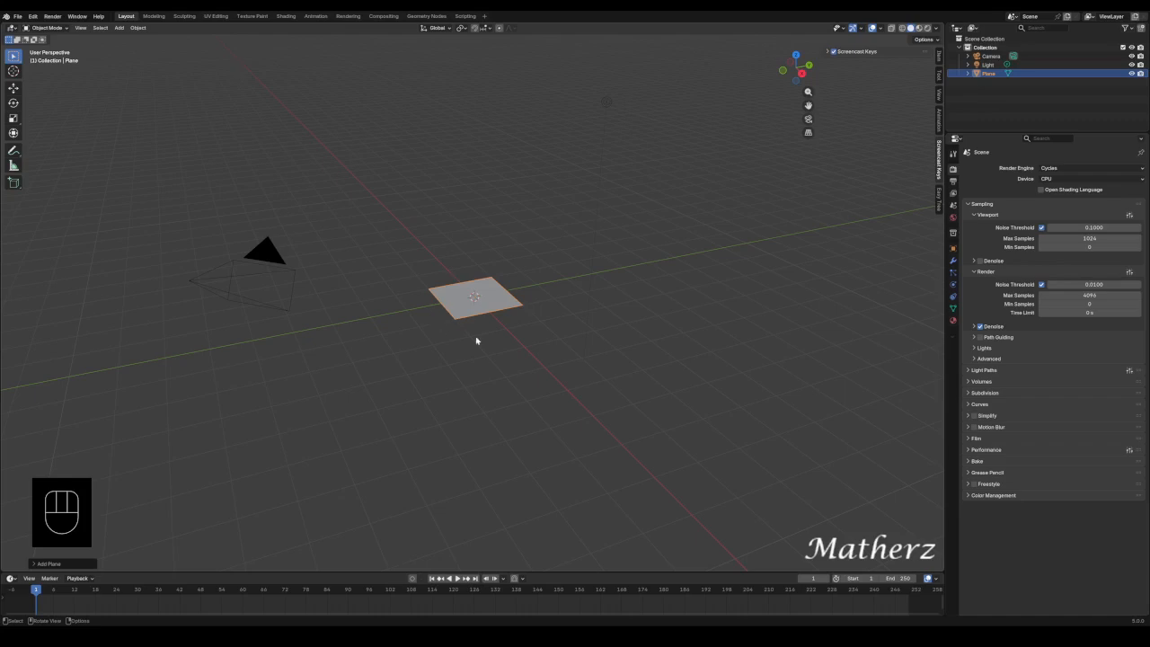
pyautogui.press('s')
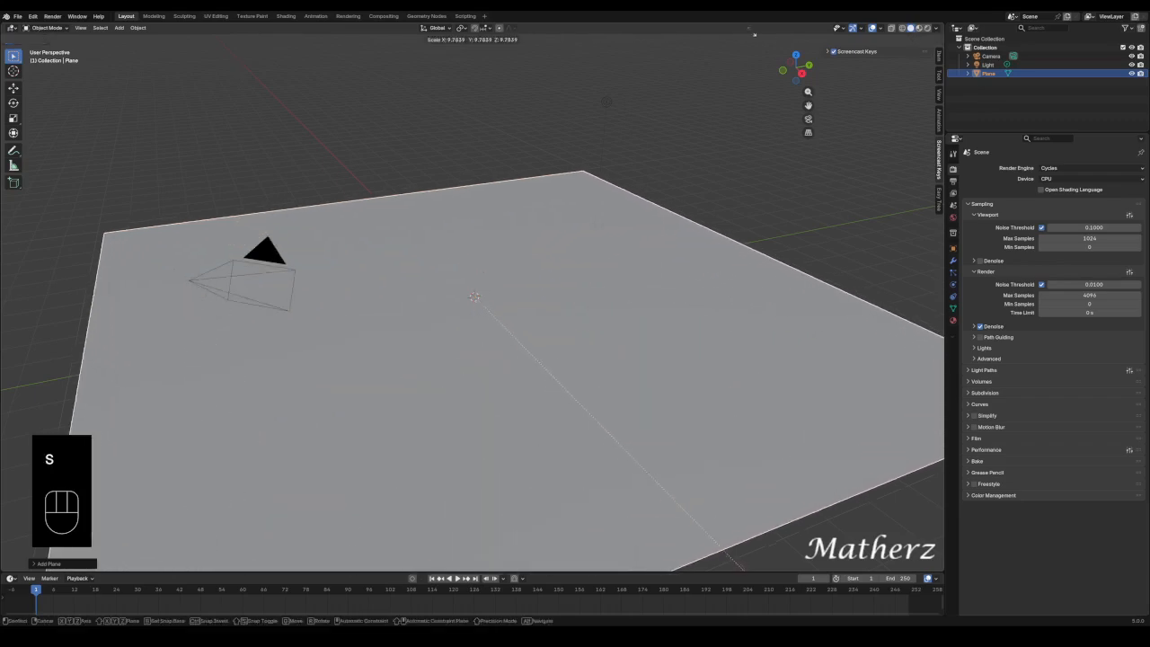
pyautogui.click(755, 39)
pyautogui.scroll(-3, 598, 258)
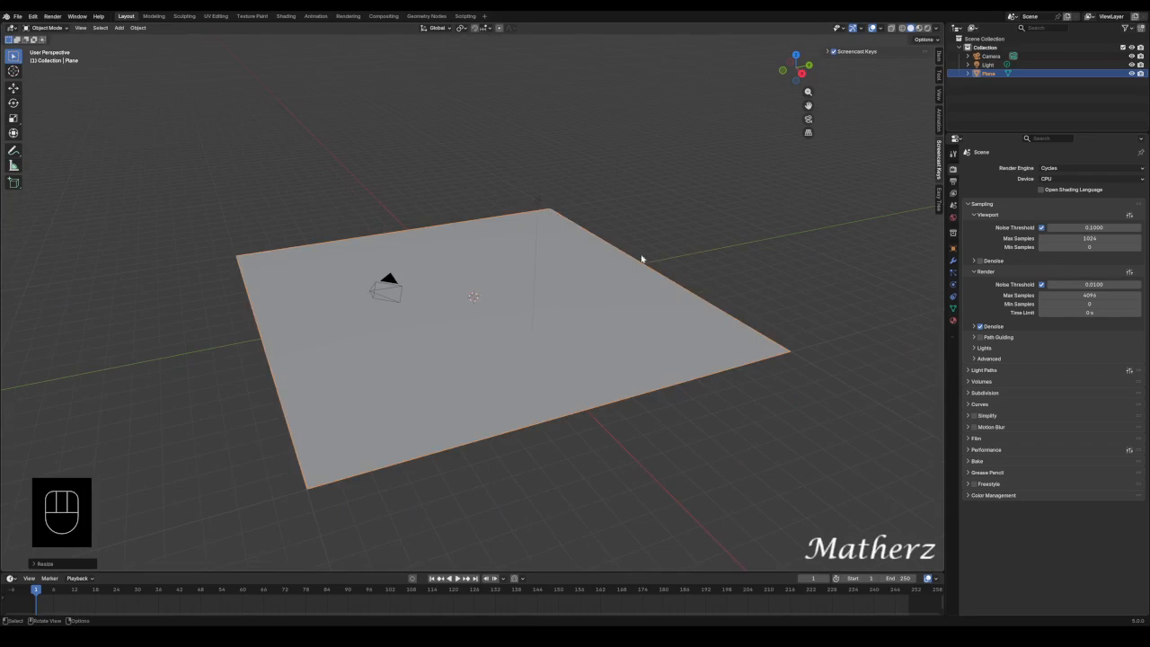
# Duplicate the floor plane in place and rotate the copy 90° about the global Y axis to make a wall
pyautogui.press('shift')
pyautogui.hotkey('shift', 'd')
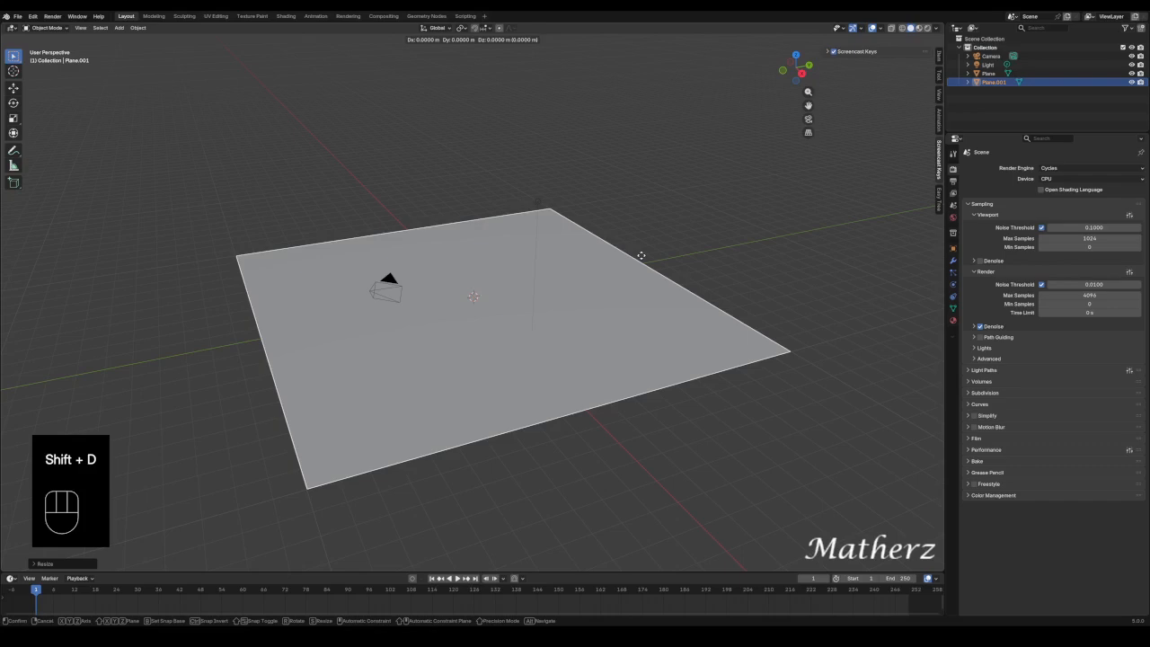
pyautogui.rightClick(640, 255)
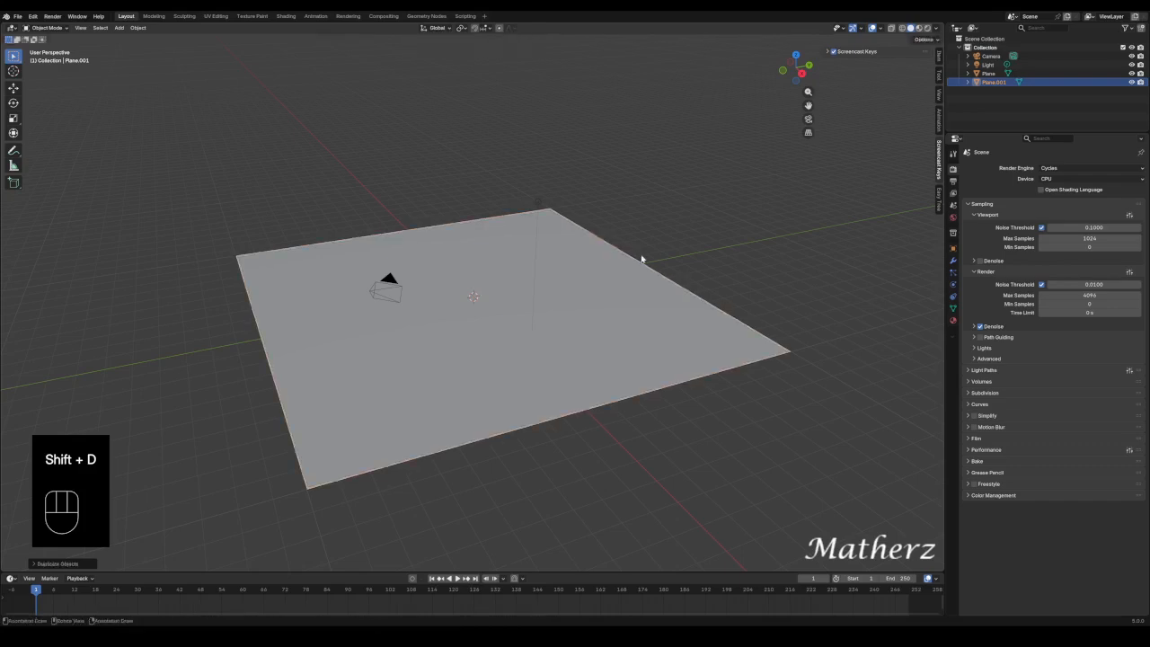
pyautogui.press('r')
pyautogui.moveTo(640, 255); pyautogui.dragTo(729, 248, button='middle')
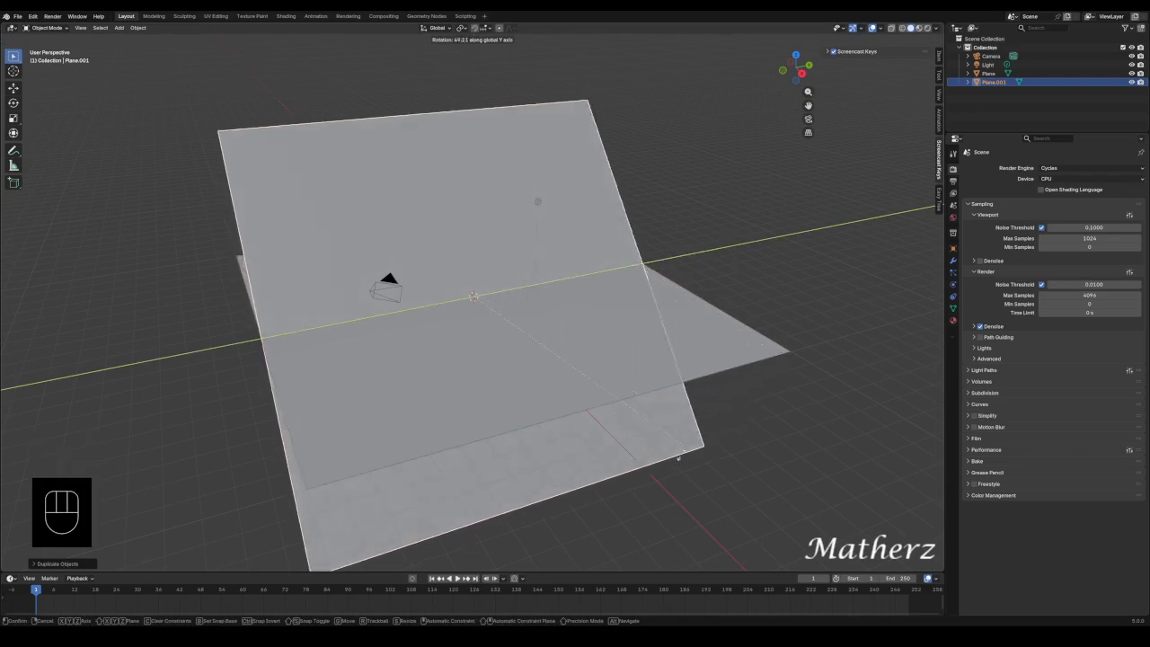
pyautogui.moveTo(662, 311); pyautogui.dragTo(696, 259, button='middle')
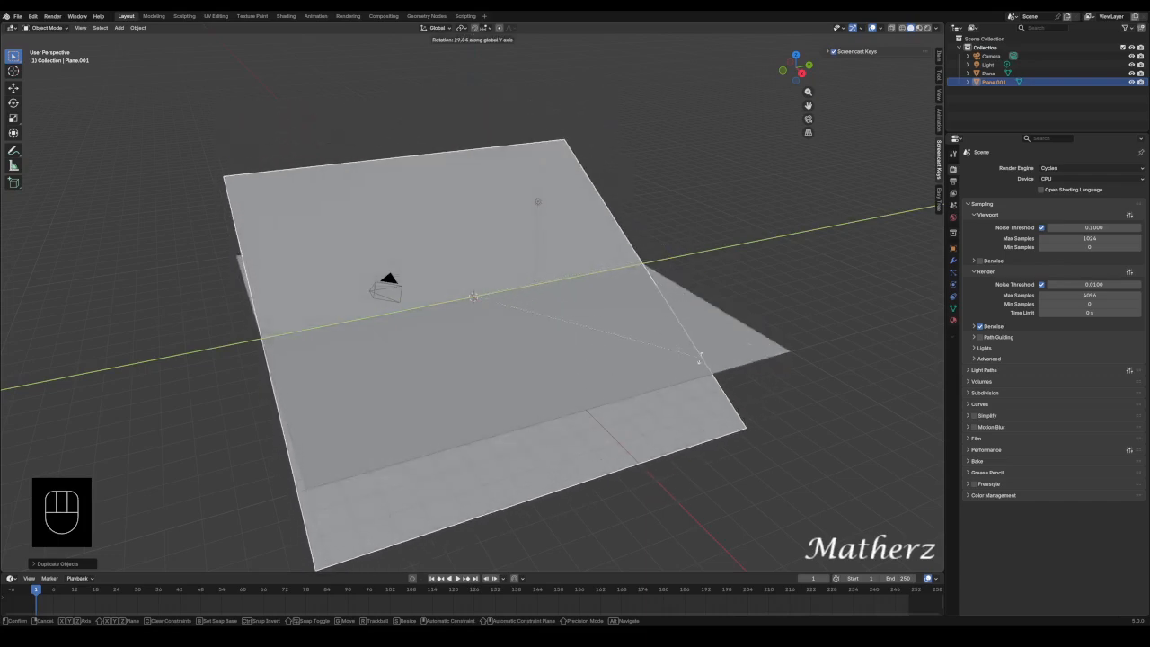
pyautogui.write('90')
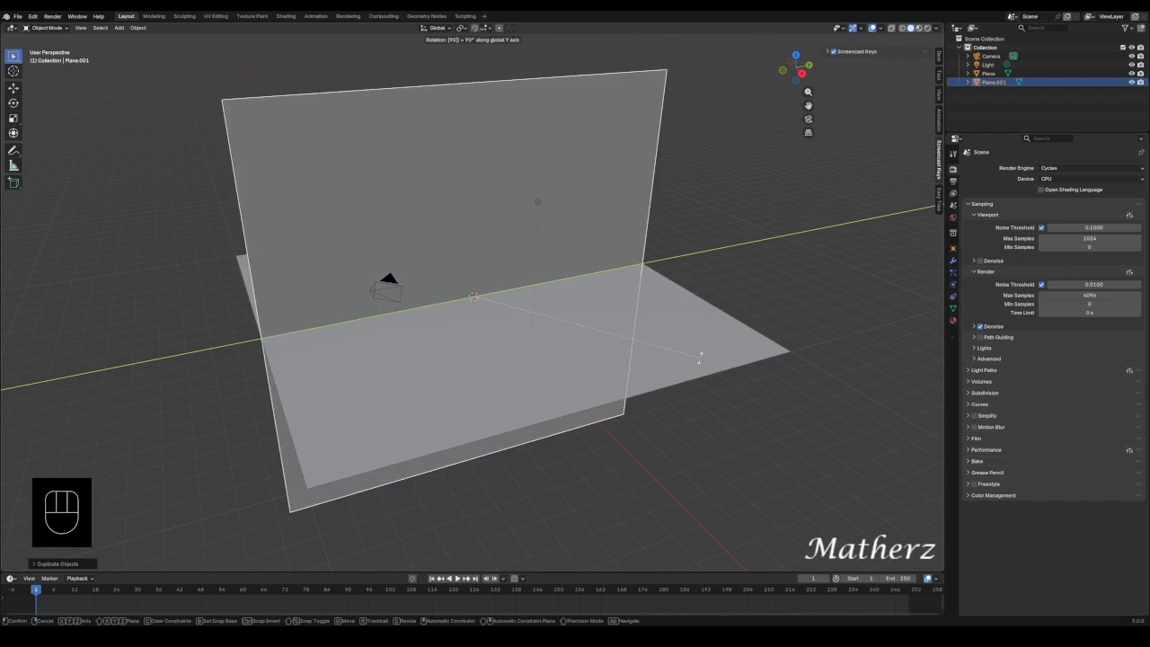
pyautogui.press('Return')
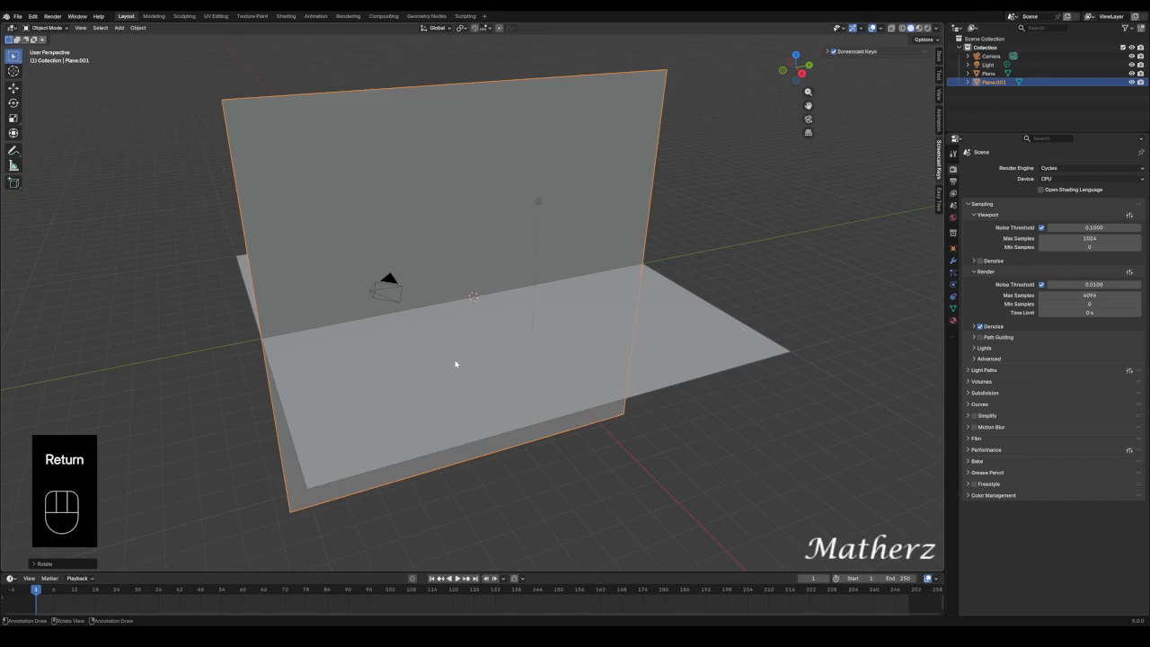
# Raise the wall about 10 m along Z and move it back along X to the floor's rear edge
pyautogui.press('g')
pyautogui.press('z')
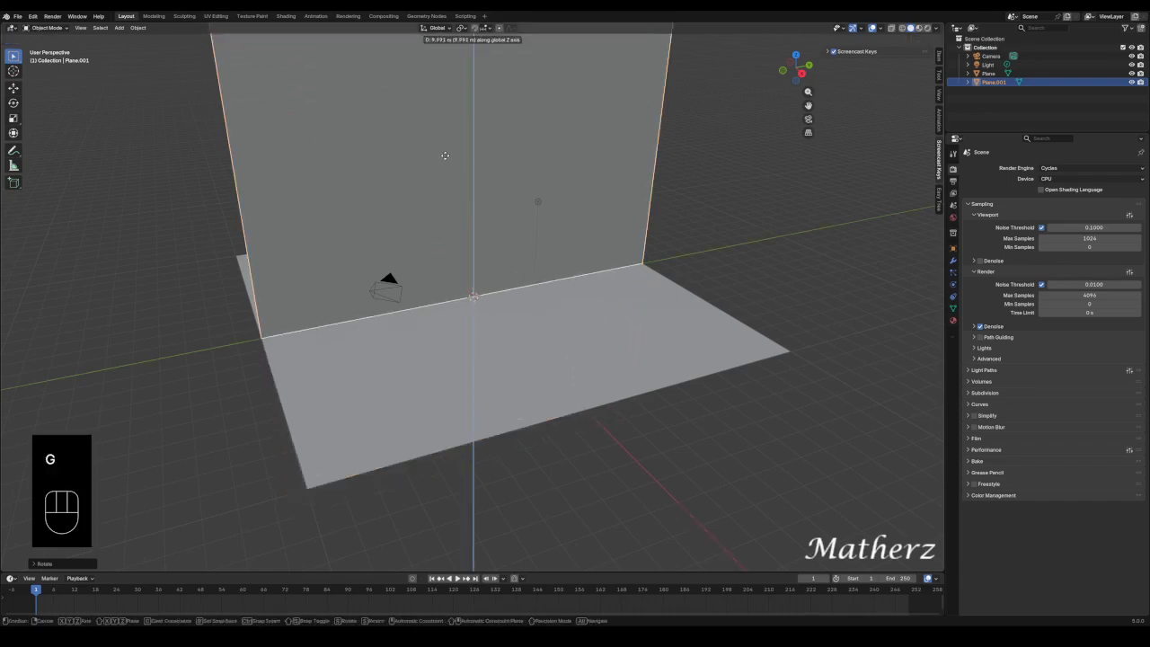
pyautogui.click(446, 156)
pyautogui.press('g')
pyautogui.moveTo(575, 262); pyautogui.dragTo(539, 241, button='middle')
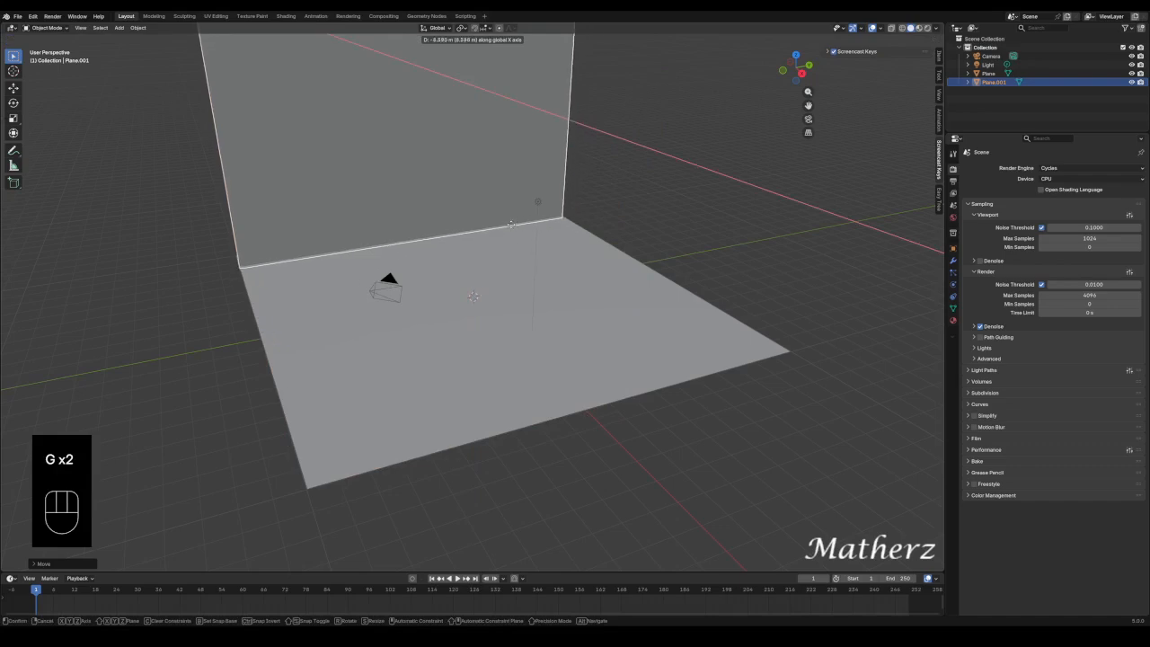
pyautogui.click(519, 256)
# Delete the default light from the scene
pyautogui.keyDown('shift'); pyautogui.moveTo(463, 221); pyautogui.dragTo(581, 336, button='middle'); pyautogui.keyUp('shift')
pyautogui.click(718, 383)
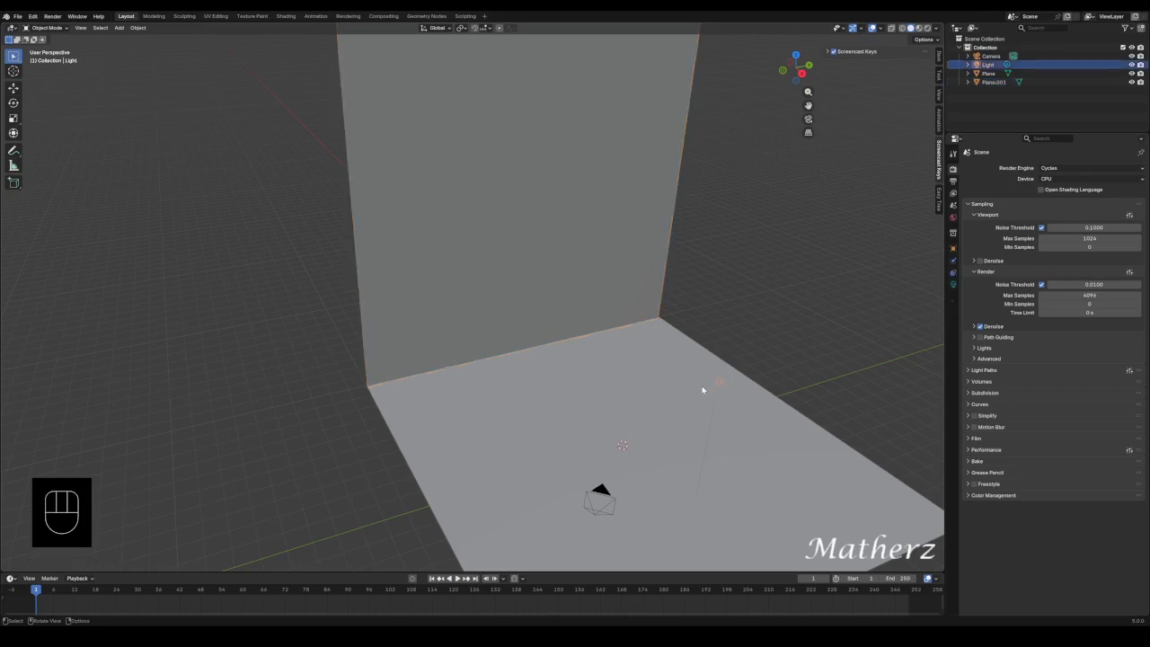
pyautogui.press('Delete')
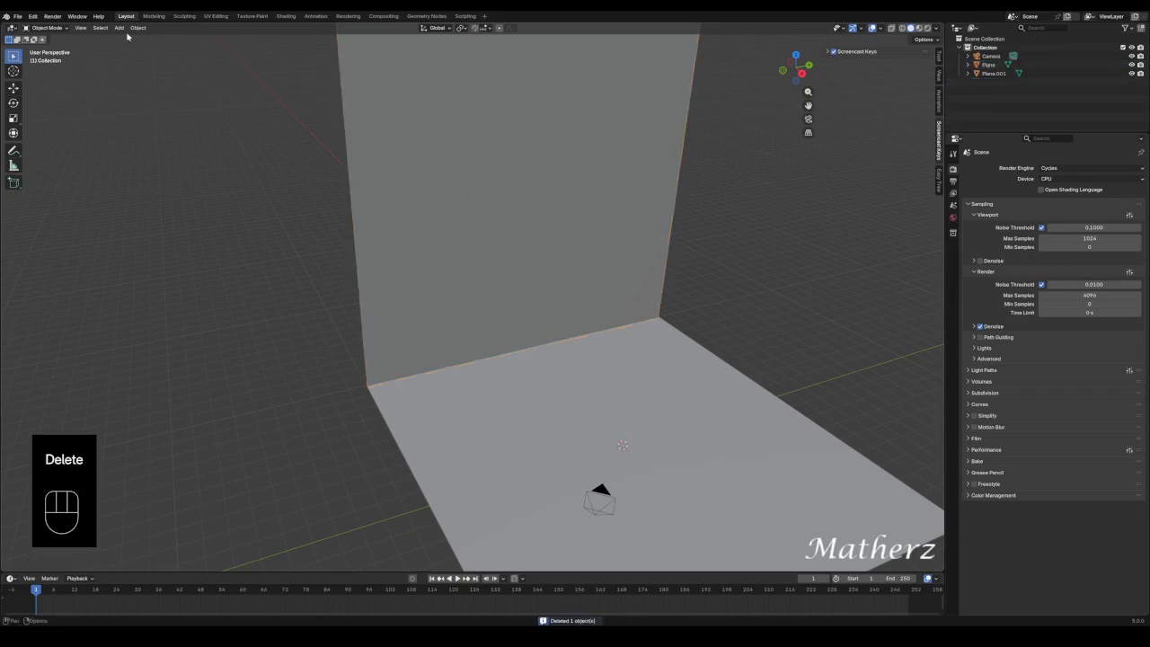
pyautogui.click(119, 28)
pyautogui.moveTo(135, 38)
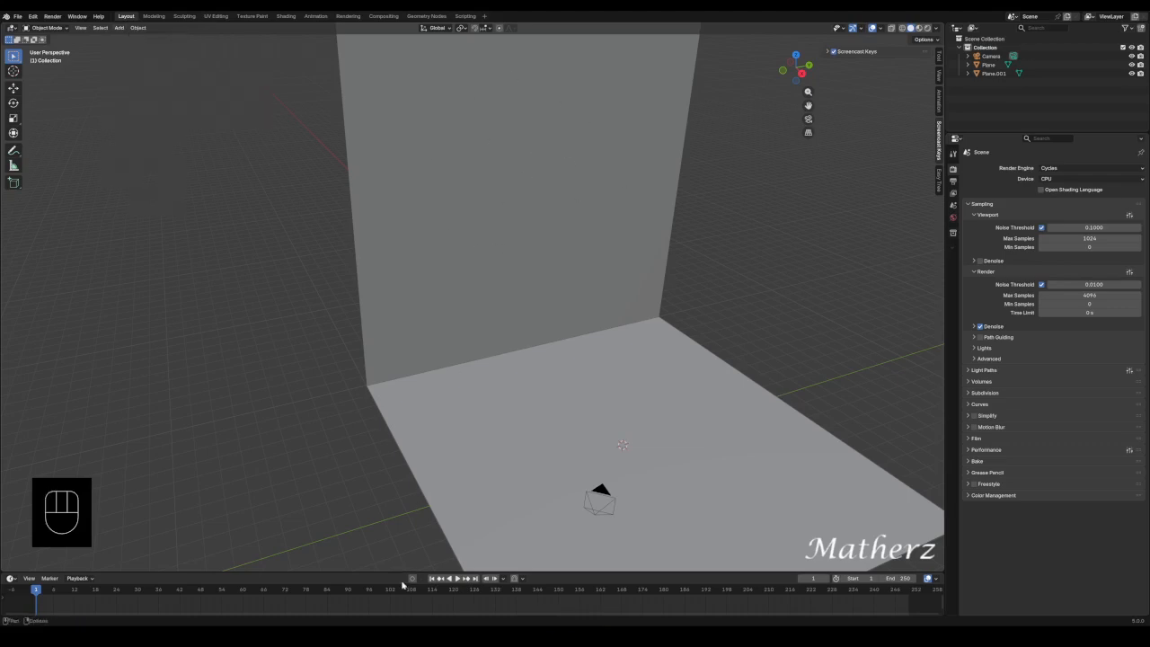
# Duplicate the wall plane and move the copy about 2 m forward along the global X axis
pyautogui.click(500, 295)
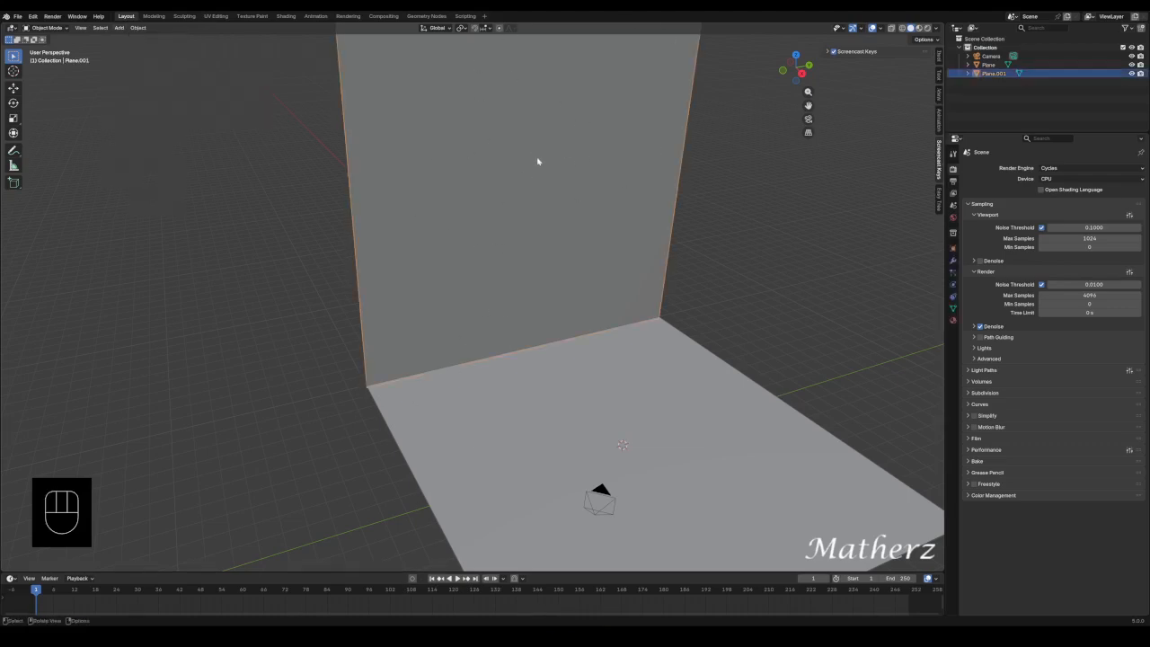
pyautogui.press('shift')
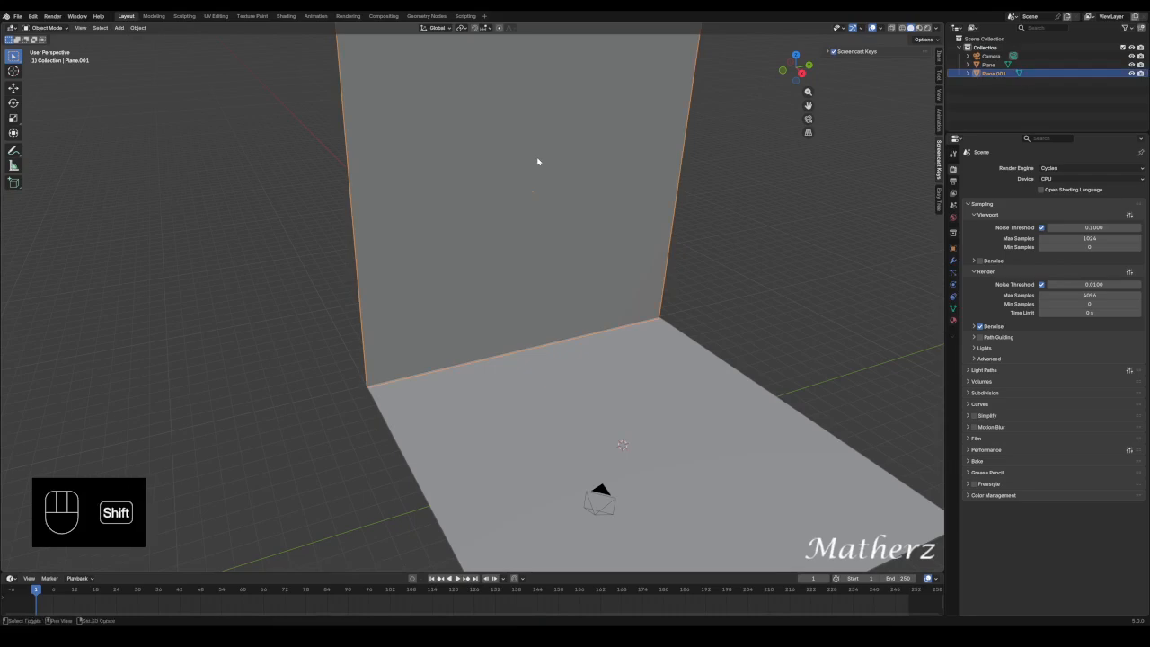
pyautogui.hotkey('shift', 'd')
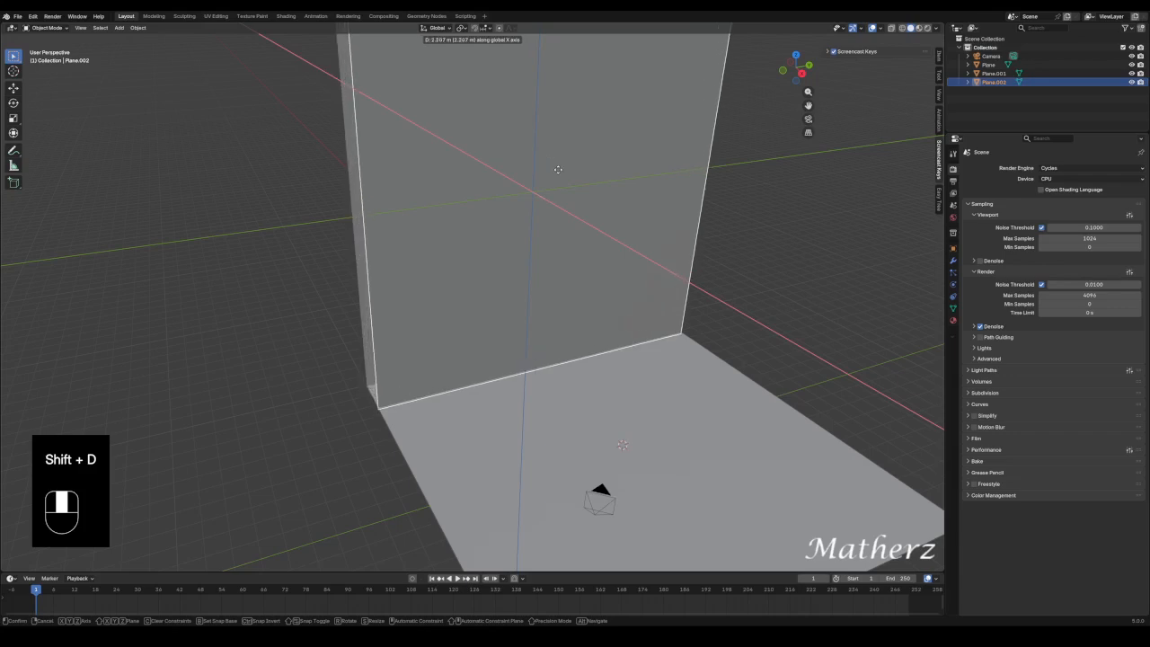
pyautogui.click(558, 172)
# Shrink the duplicated plane to less than half size and stretch it vertically into a tall window-shaped rectangle
pyautogui.press('s')
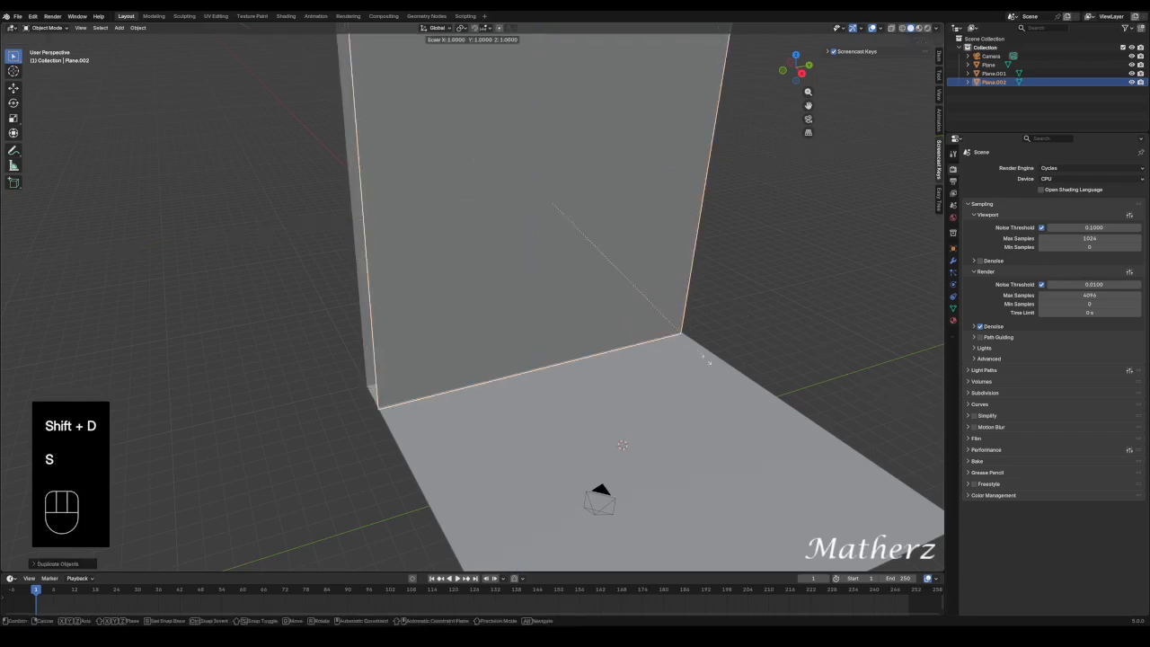
pyautogui.click(605, 269)
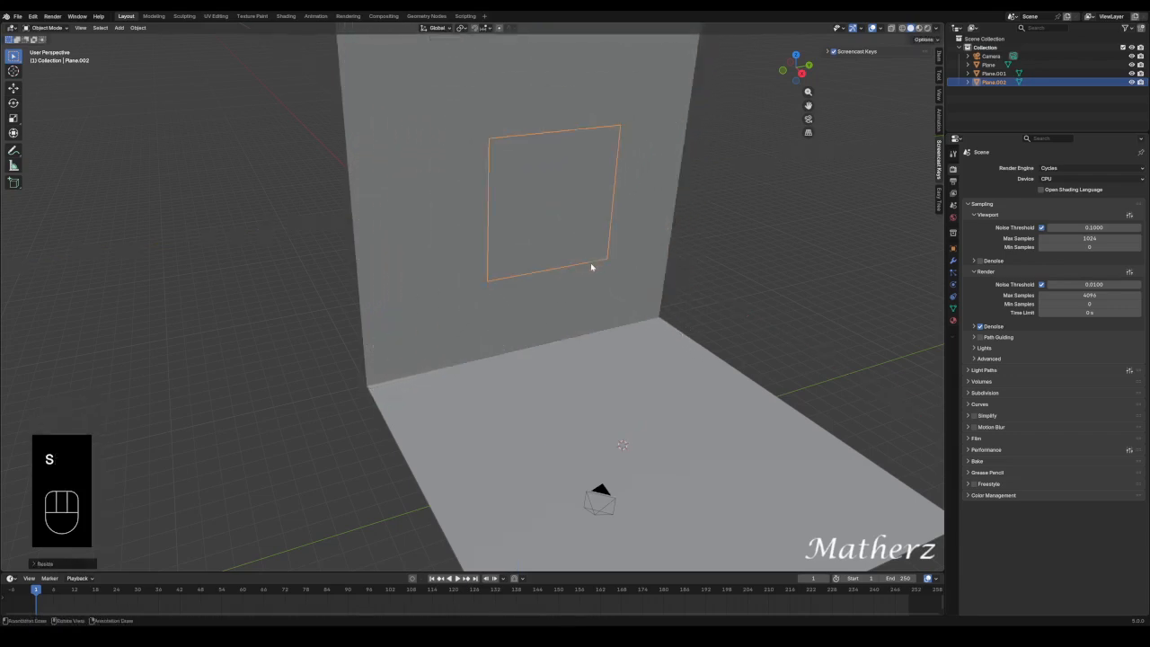
pyautogui.press('s')
pyautogui.moveTo(593, 266); pyautogui.dragTo(592, 295, button='middle')
pyautogui.click(596, 308)
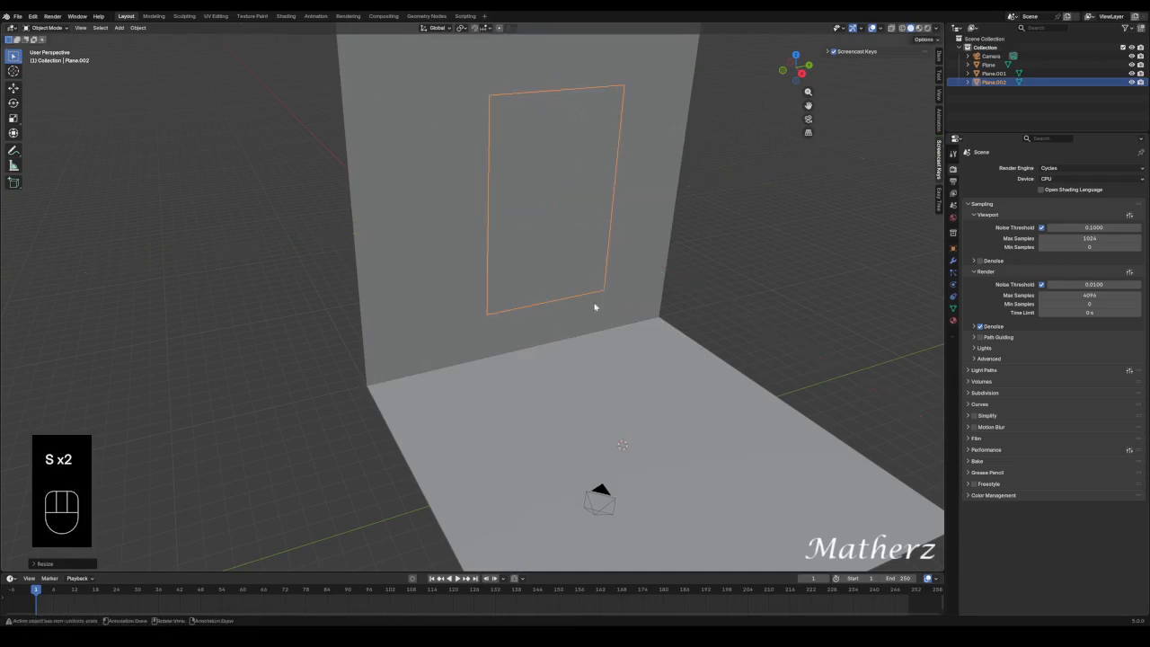
# Subdivide the small upright plane four times in Edit Mode to create a dense grid
pyautogui.click(44, 28)
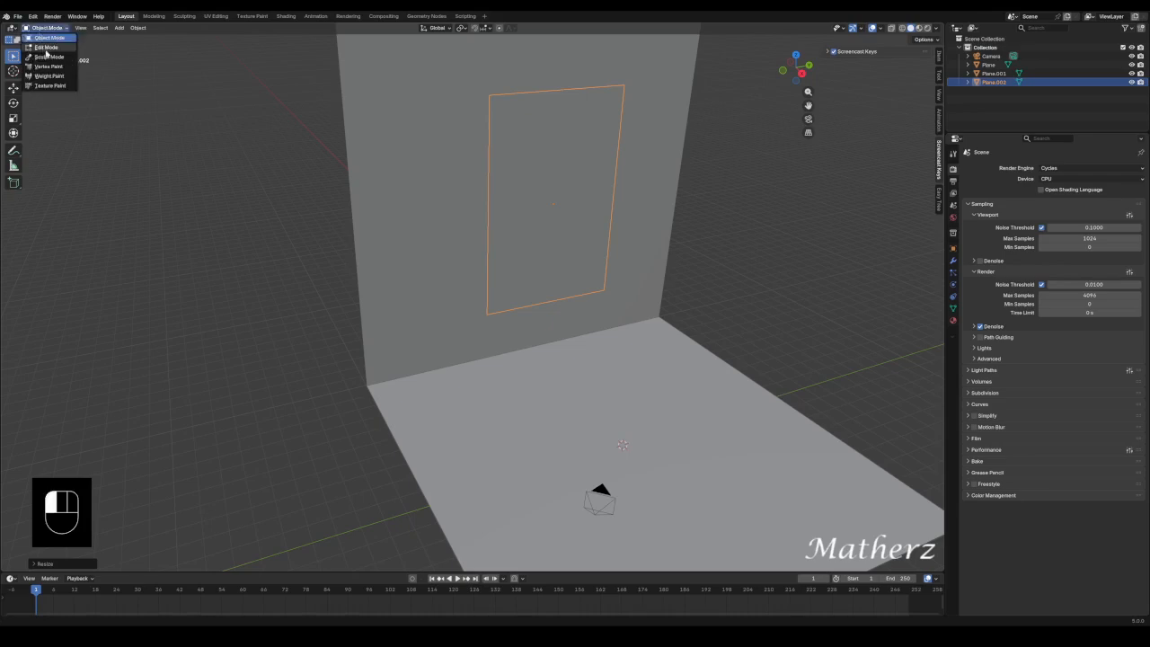
pyautogui.click(46, 49)
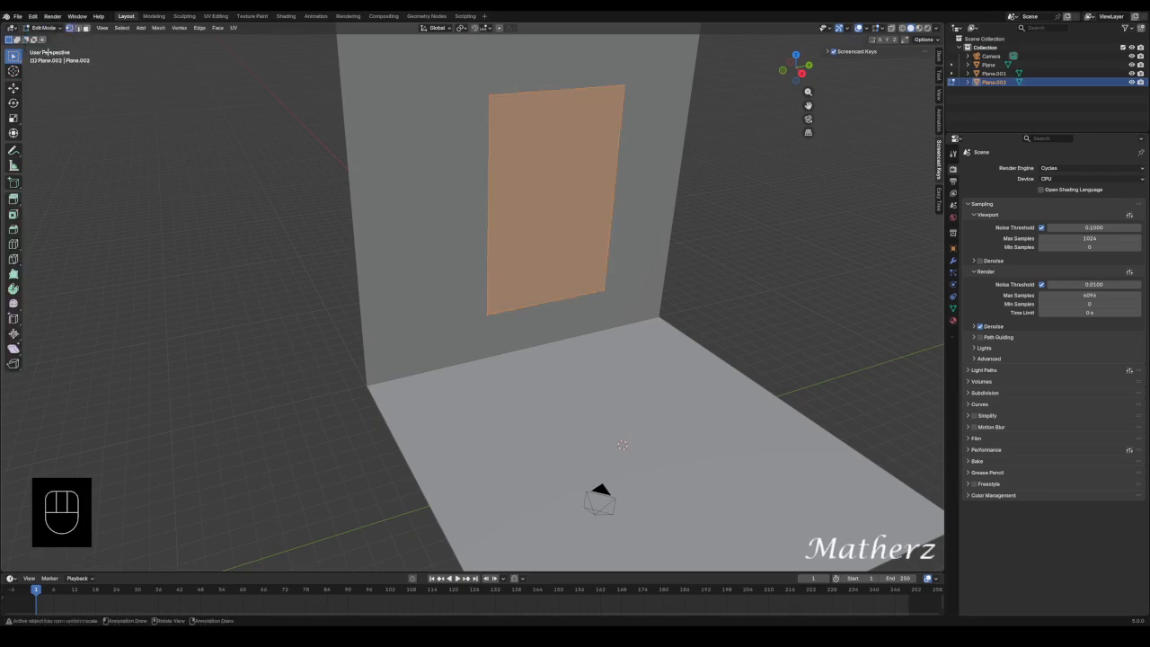
pyautogui.rightClick(549, 139)
pyautogui.click(550, 140)
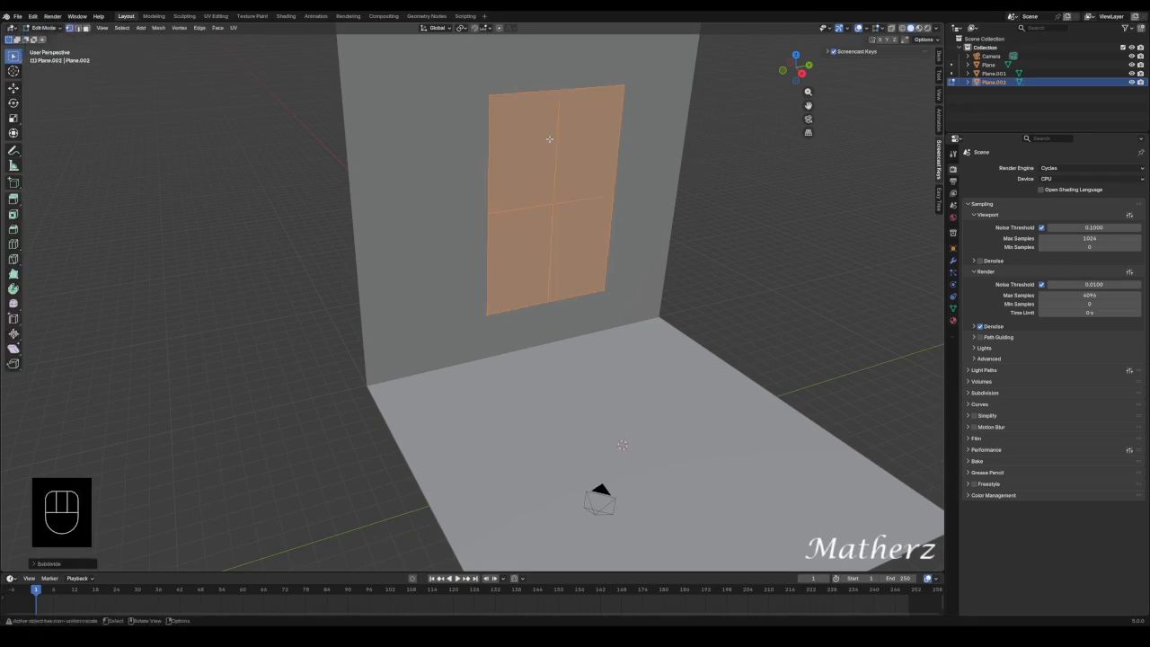
pyautogui.rightClick(550, 141)
pyautogui.click(550, 140)
pyautogui.rightClick(550, 141)
pyautogui.click(550, 140)
pyautogui.rightClick(549, 138)
pyautogui.click(550, 140)
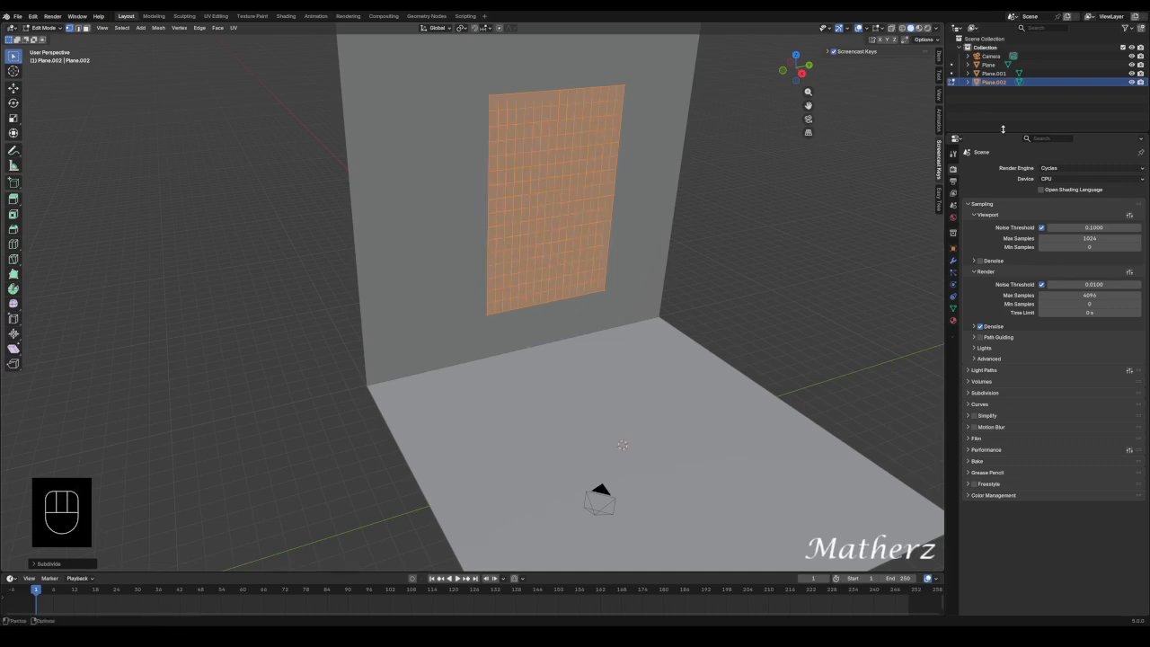
# Add a Wireframe modifier to the subdivided plane
pyautogui.click(953, 262)
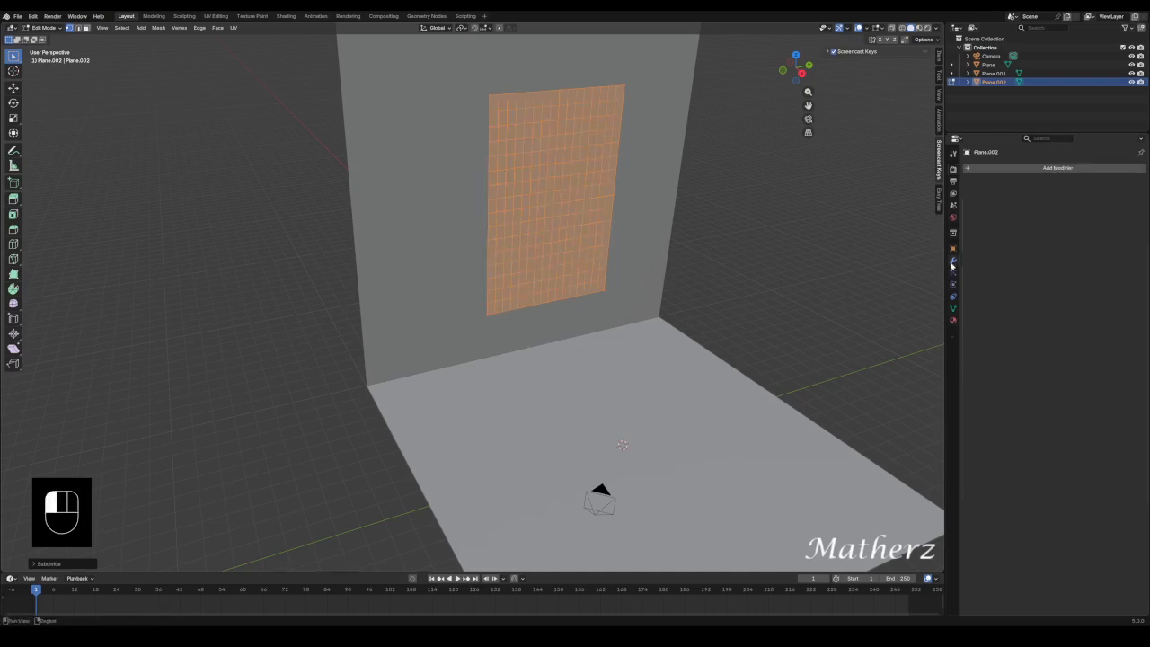
pyautogui.click(1053, 167)
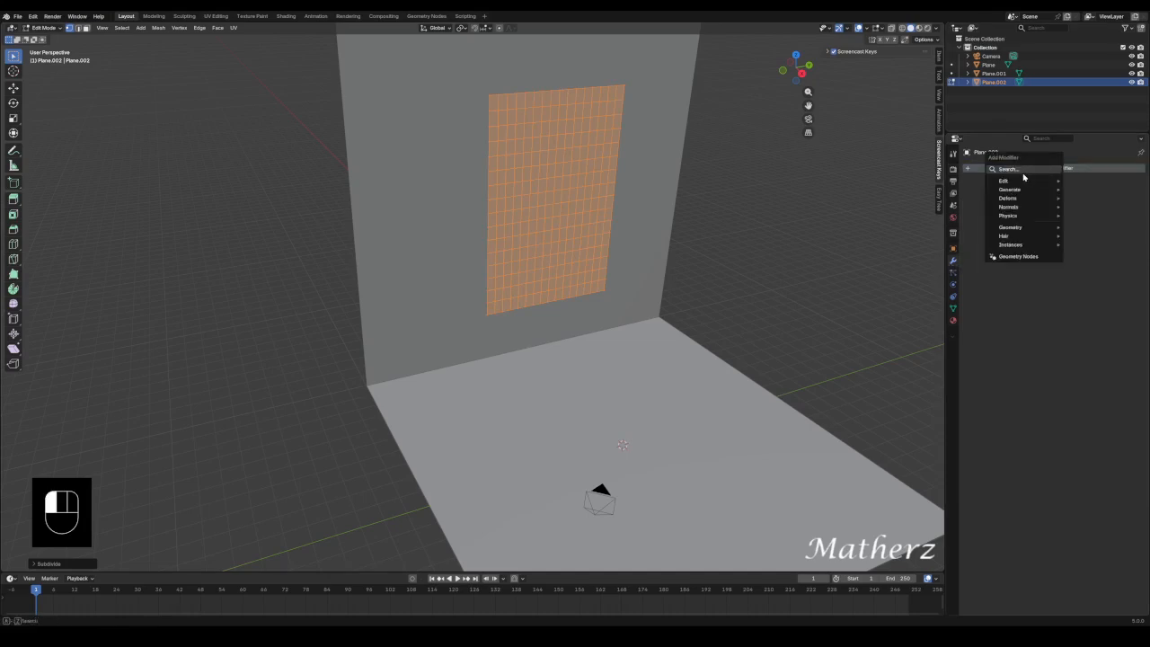
pyautogui.click(1023, 173)
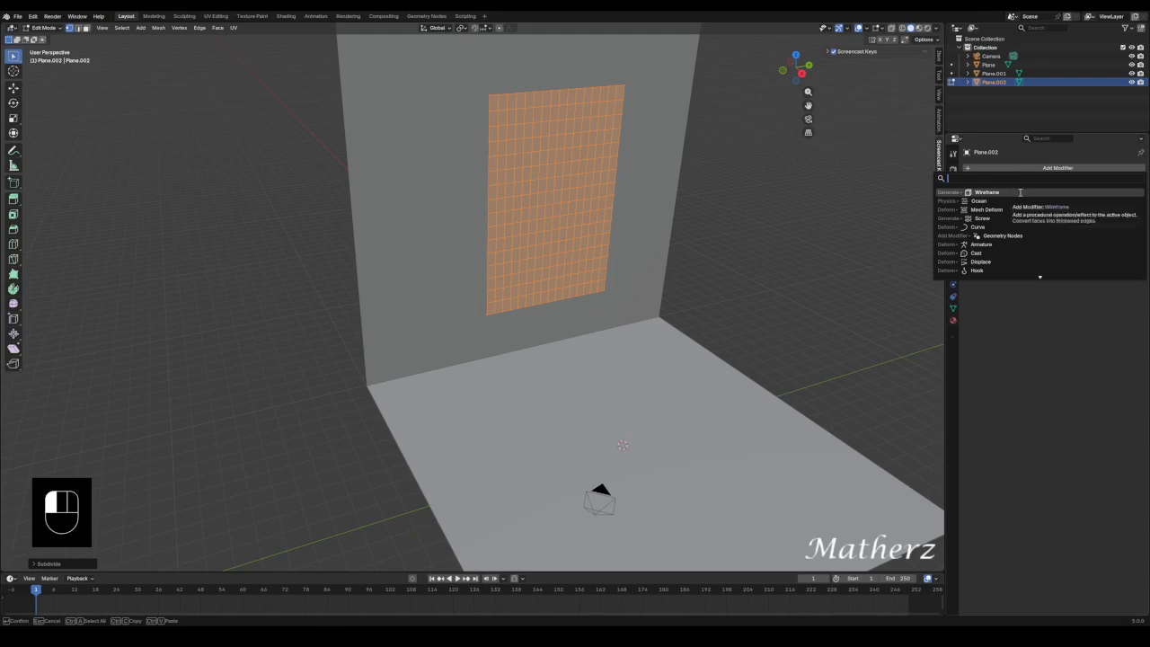
pyautogui.click(1018, 192)
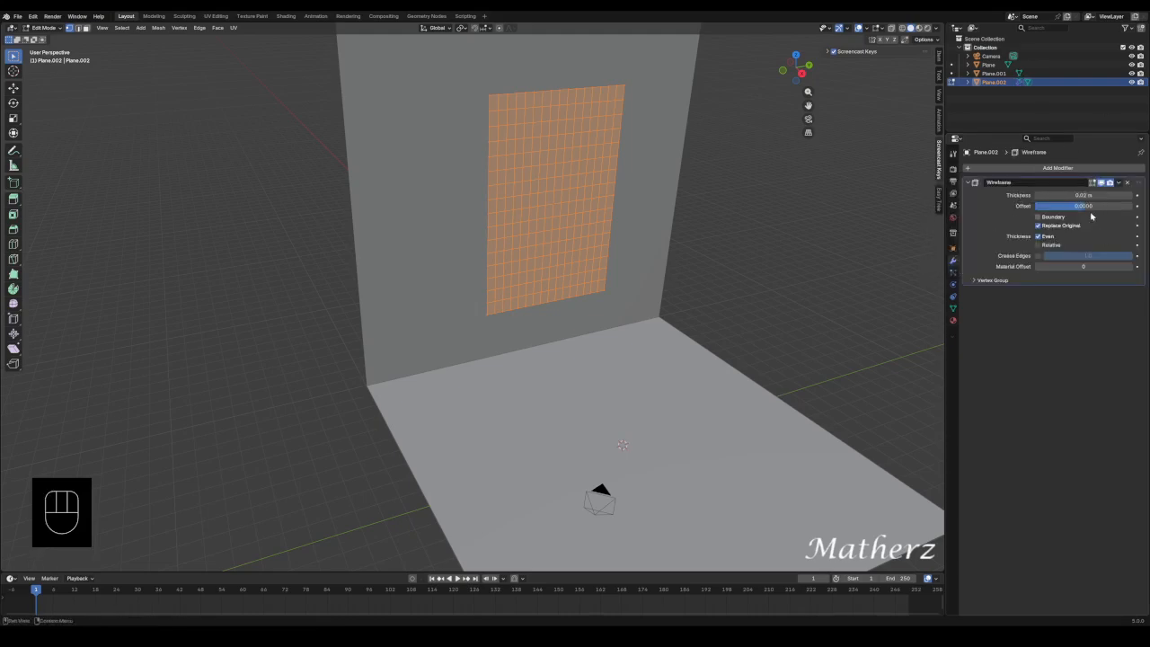
# Return the window grid to Object Mode and set its Wireframe modifier thickness to about 0.024 m
pyautogui.click(47, 27)
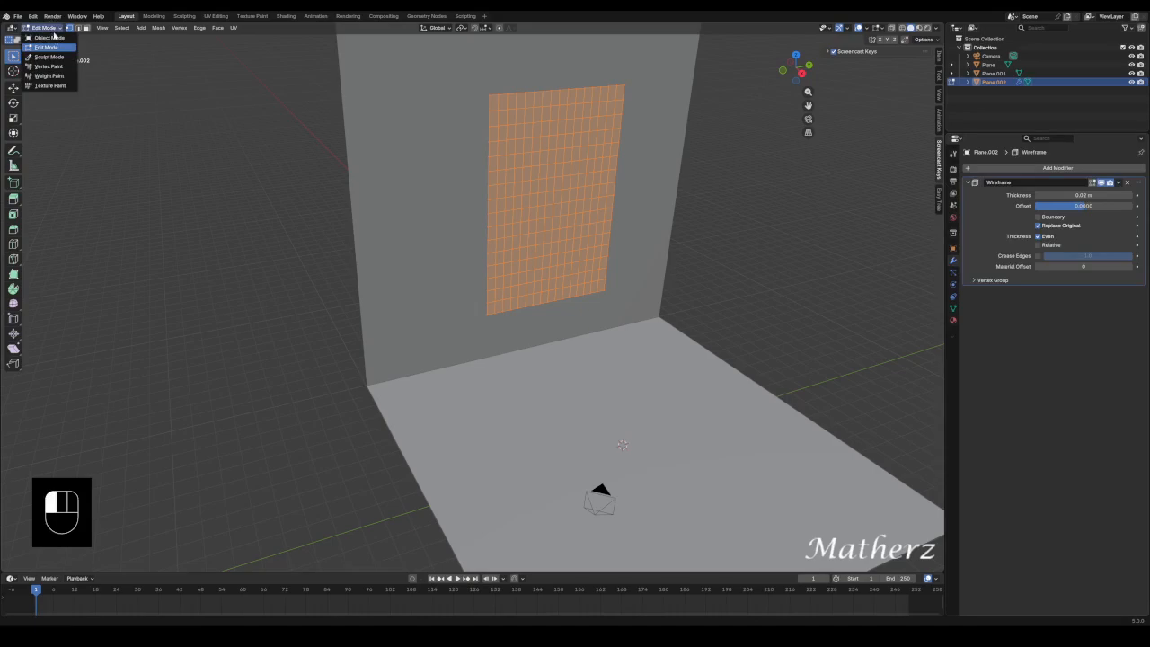
pyautogui.click(45, 34)
pyautogui.scroll(5, 590, 194)
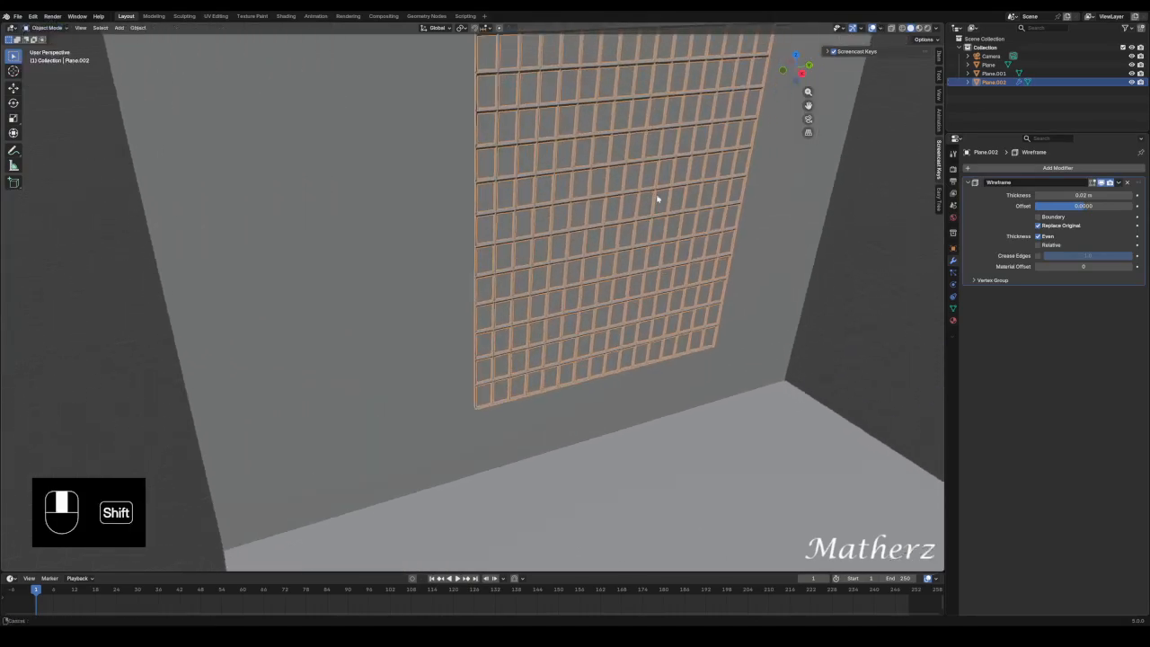
pyautogui.keyDown('shift'); pyautogui.moveTo(659, 198); pyautogui.dragTo(603, 429, button='middle'); pyautogui.keyUp('shift')
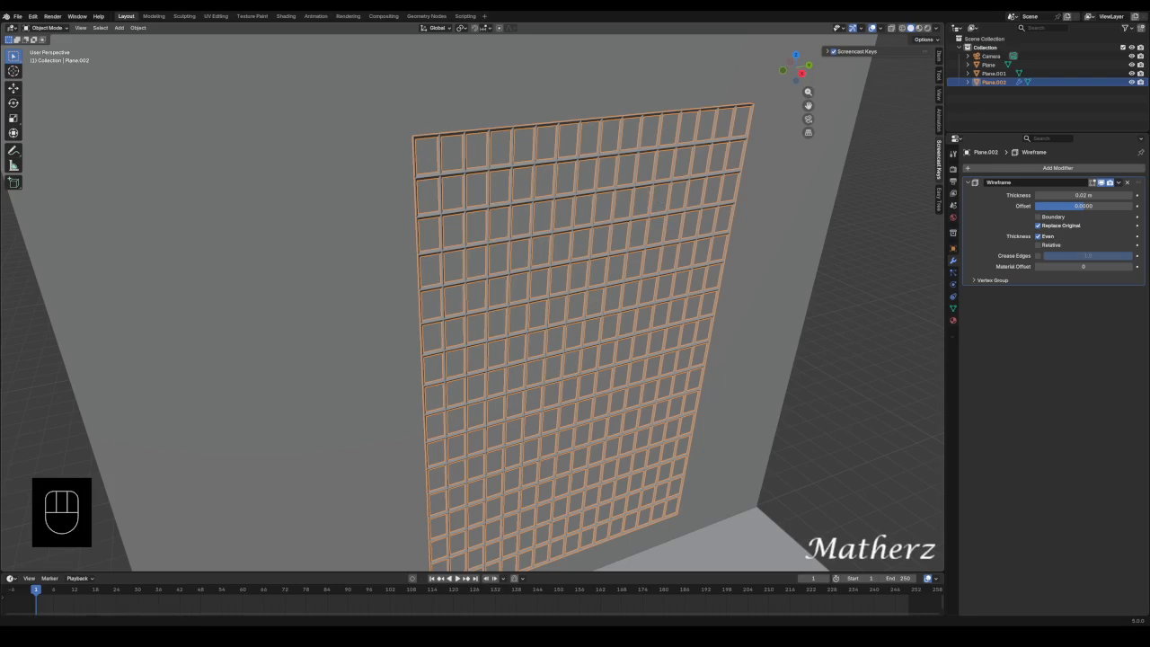
pyautogui.moveTo(1063, 196); pyautogui.dragTo(1088, 207)
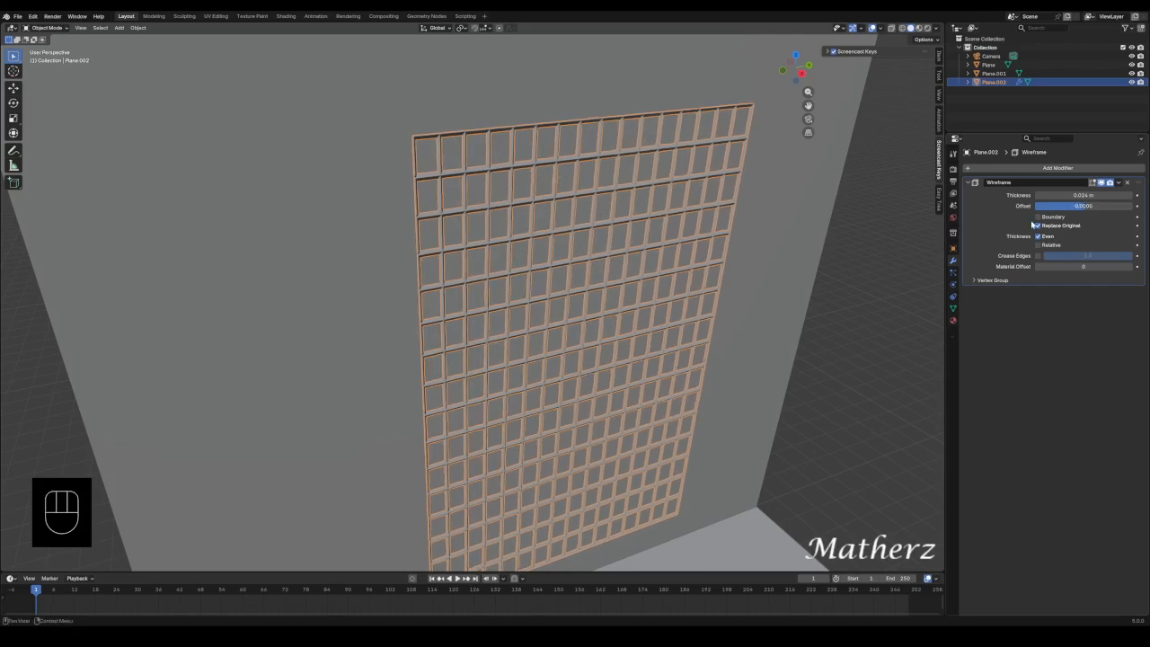
# Toggle the Wireframe modifier's Boundary option to compare the grid's outer frame at its upper corner
pyautogui.click(1039, 217)
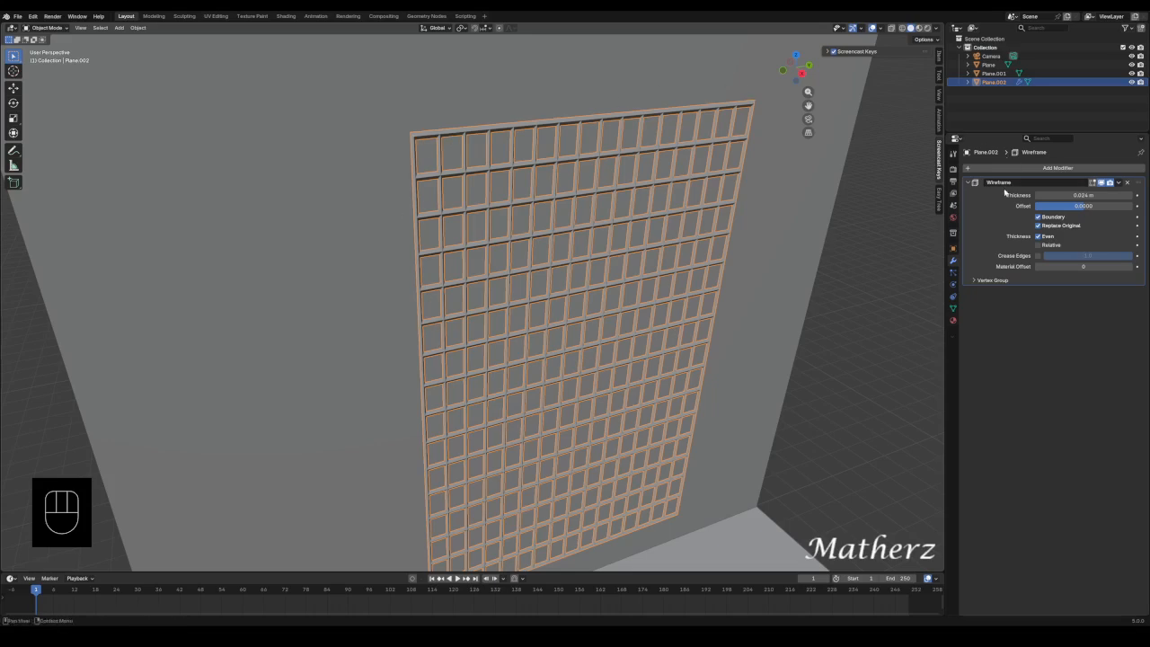
pyautogui.scroll(4, 616, 161)
pyautogui.keyDown('shift'); pyautogui.moveTo(457, 102); pyautogui.dragTo(642, 261, button='middle'); pyautogui.keyUp('shift')
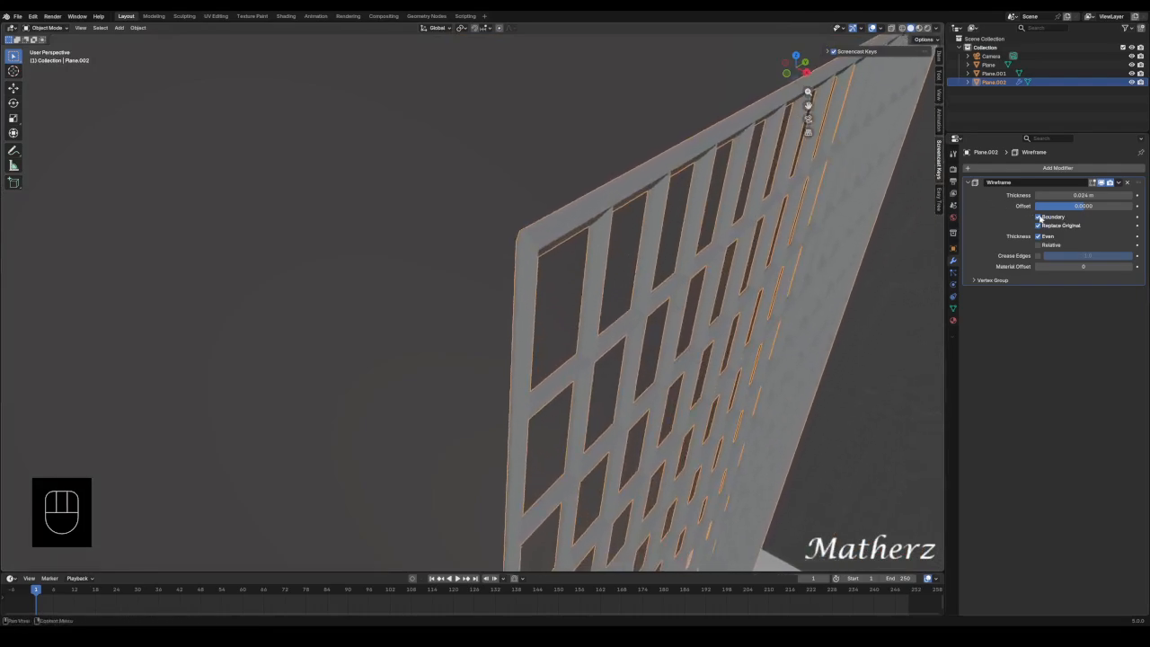
pyautogui.click(1038, 216)
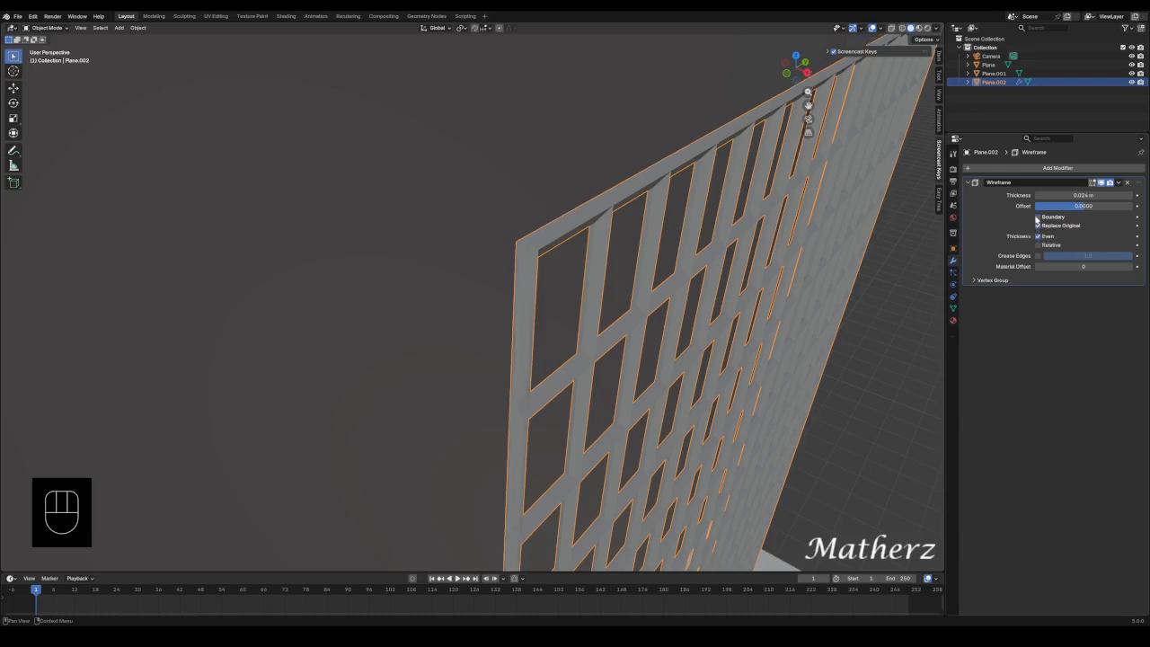
pyautogui.click(1037, 218)
pyautogui.click(1037, 217)
pyautogui.click(1038, 218)
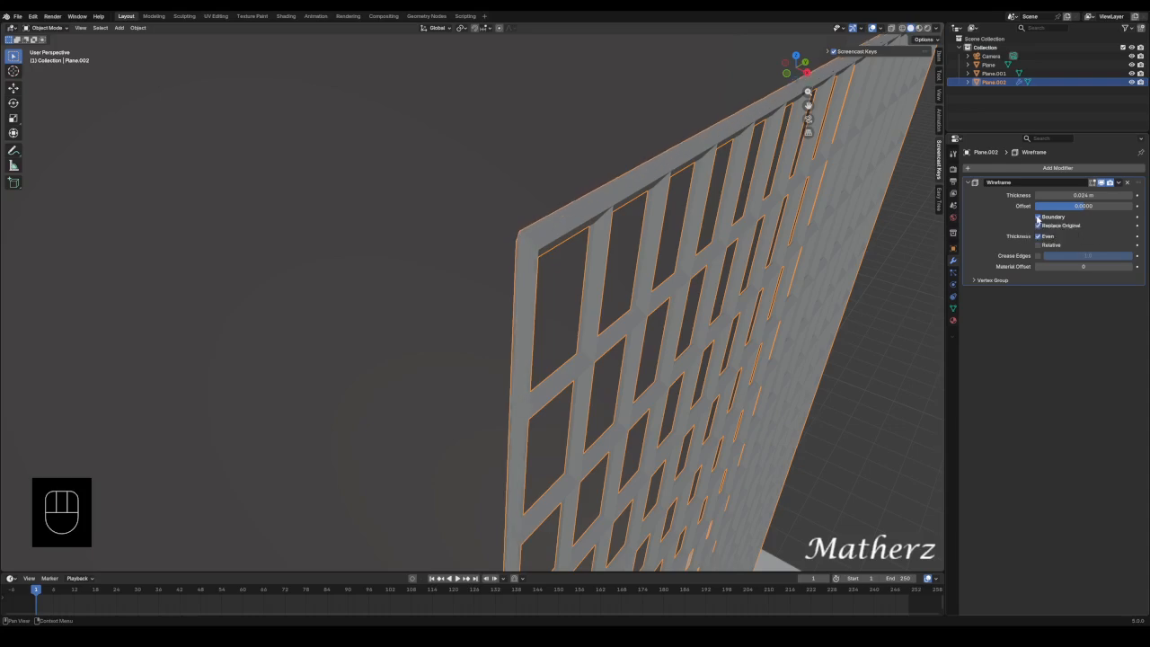
pyautogui.click(1038, 217)
# Compare the grid's edge profile from the side with and without Boundary, leaving the Wireframe modifier's Boundary option enabled
pyautogui.moveTo(710, 332); pyautogui.dragTo(662, 323, button='middle')
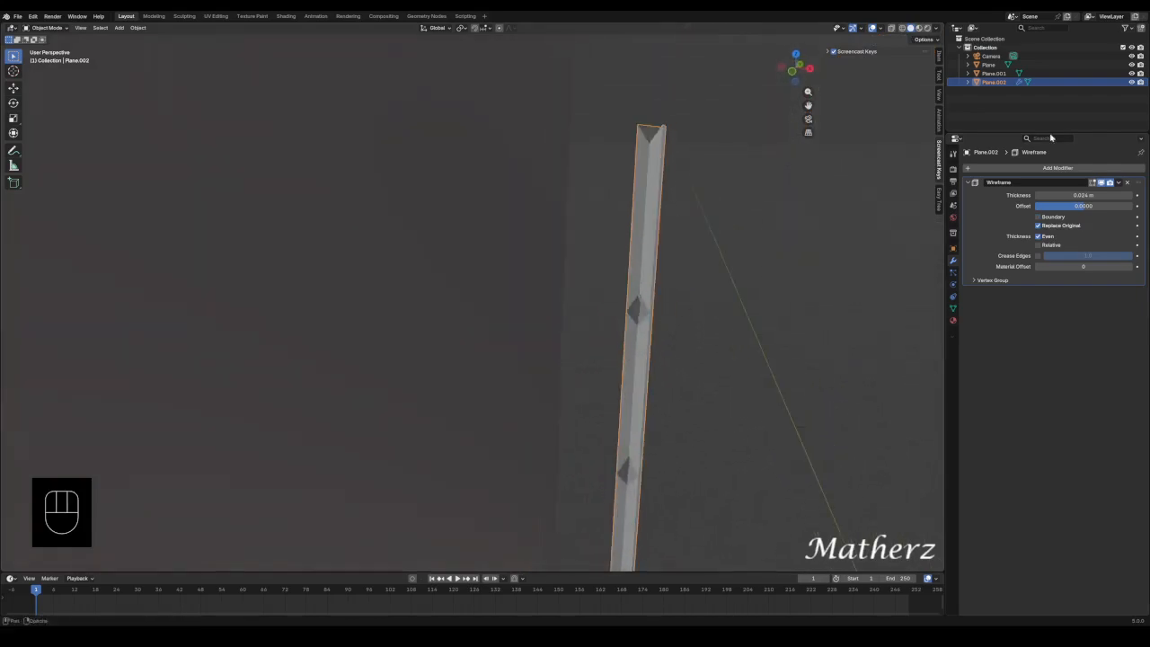
pyautogui.click(1039, 218)
pyautogui.click(1039, 219)
pyautogui.click(1039, 218)
pyautogui.click(1039, 218)
pyautogui.click(1039, 218)
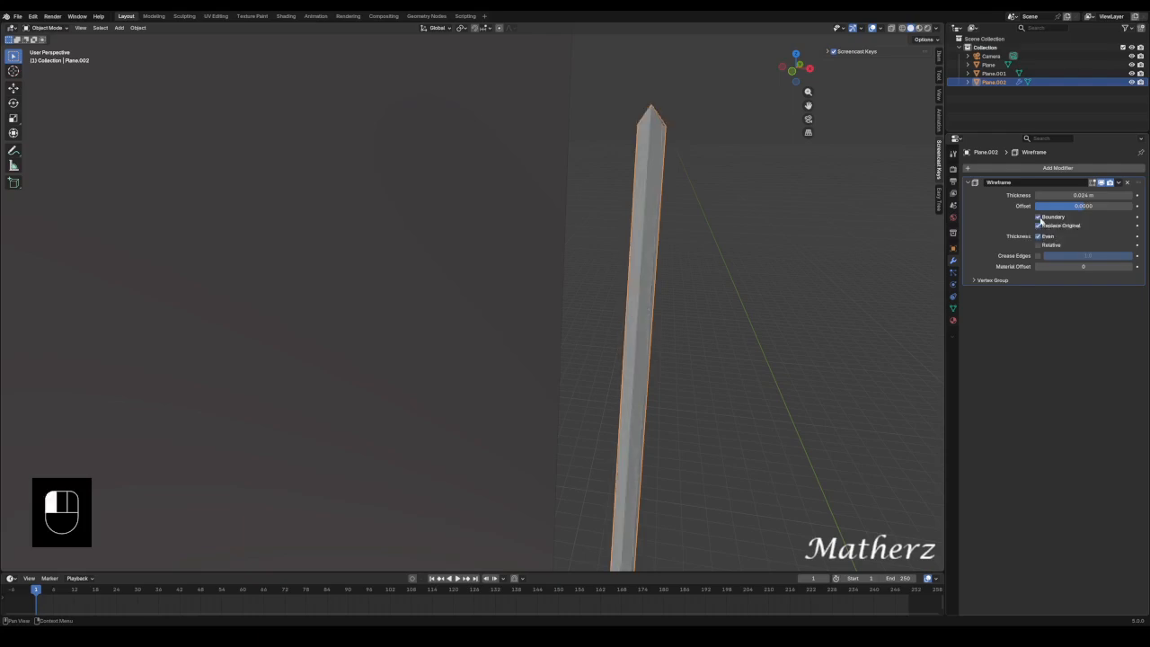
# Add a text object to the scene
pyautogui.moveTo(839, 347); pyautogui.dragTo(737, 121, button='middle')
pyautogui.scroll(-5, 770, 336)
pyautogui.scroll(-5, 688, 270)
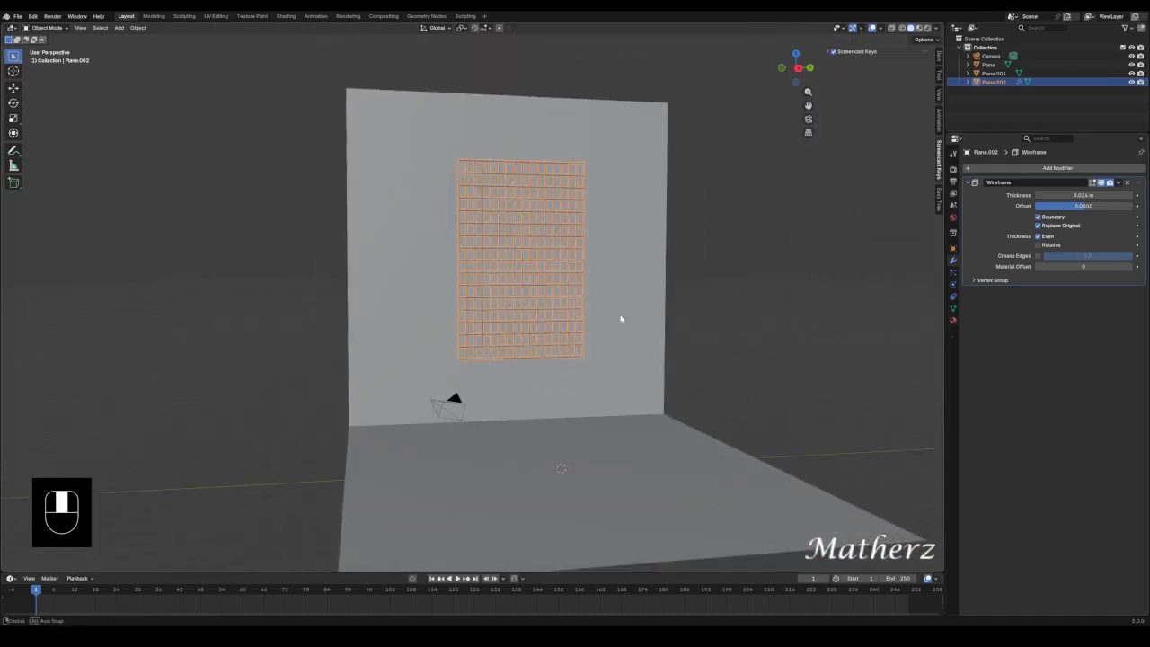
pyautogui.moveTo(620, 319); pyautogui.dragTo(617, 344, button='middle')
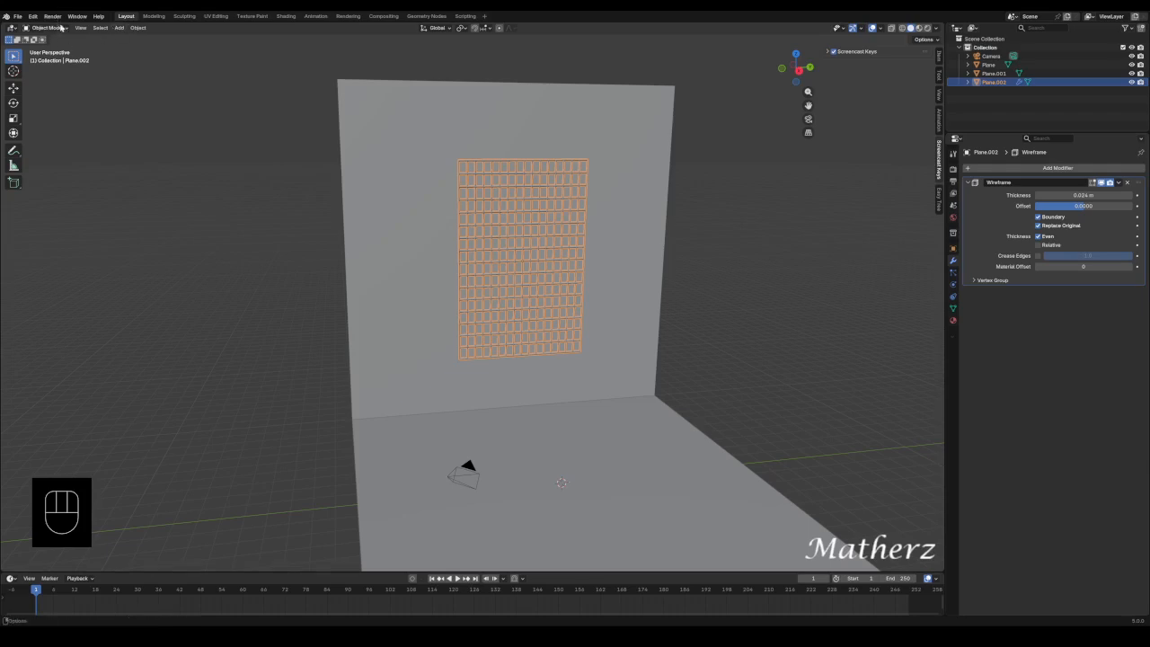
pyautogui.click(118, 28)
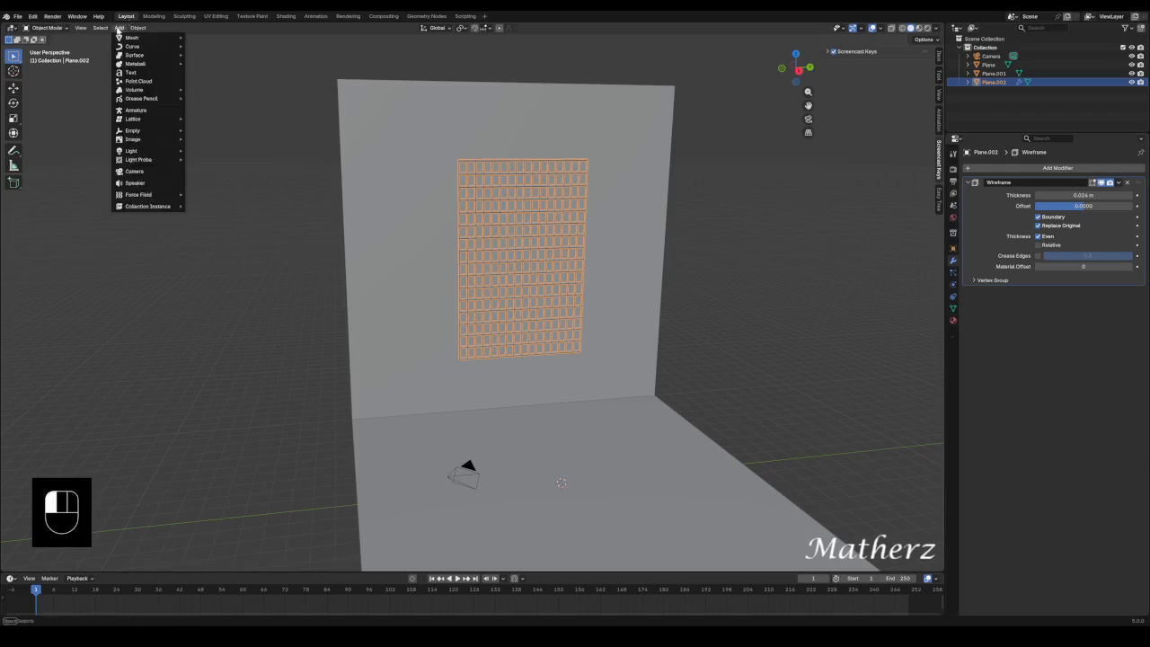
pyautogui.click(147, 73)
# Replace the default wording of the text object with "Hello" and "World" on two separate lines
pyautogui.moveTo(467, 249); pyautogui.dragTo(660, 444, button='middle')
pyautogui.scroll(4, 637, 437)
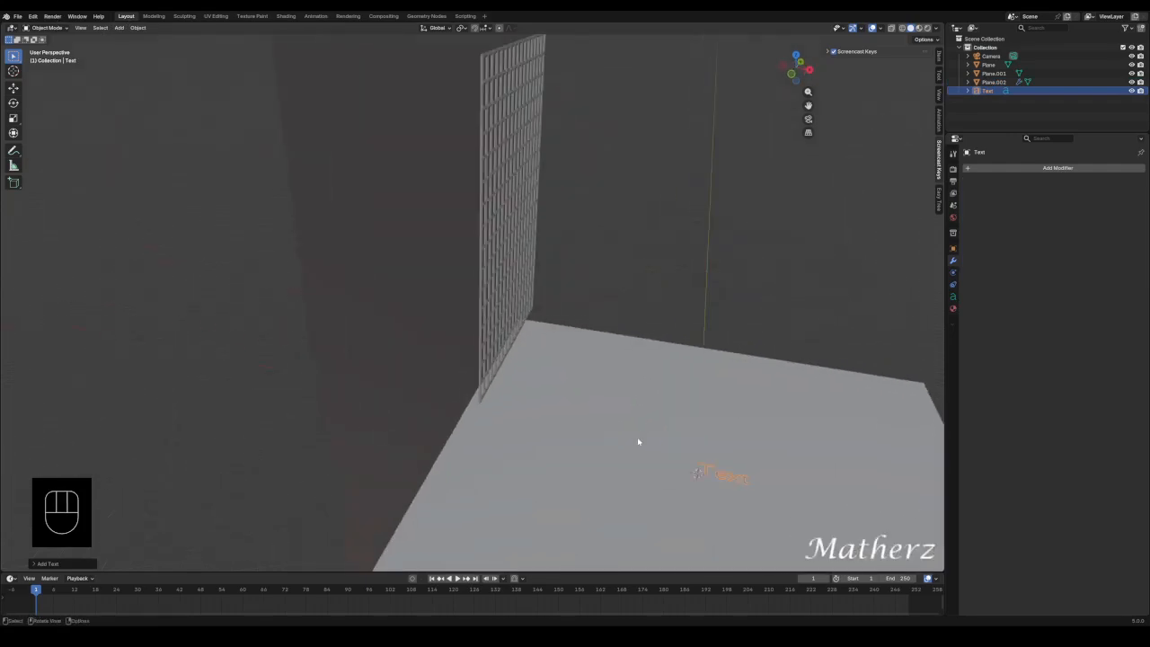
pyautogui.keyDown('shift'); pyautogui.moveTo(751, 441); pyautogui.dragTo(598, 307, button='middle'); pyautogui.keyUp('shift')
pyautogui.scroll(4, 676, 398)
pyautogui.keyDown('shift'); pyautogui.moveTo(676, 398); pyautogui.dragTo(633, 393, button='middle'); pyautogui.keyUp('shift')
pyautogui.click(49, 28)
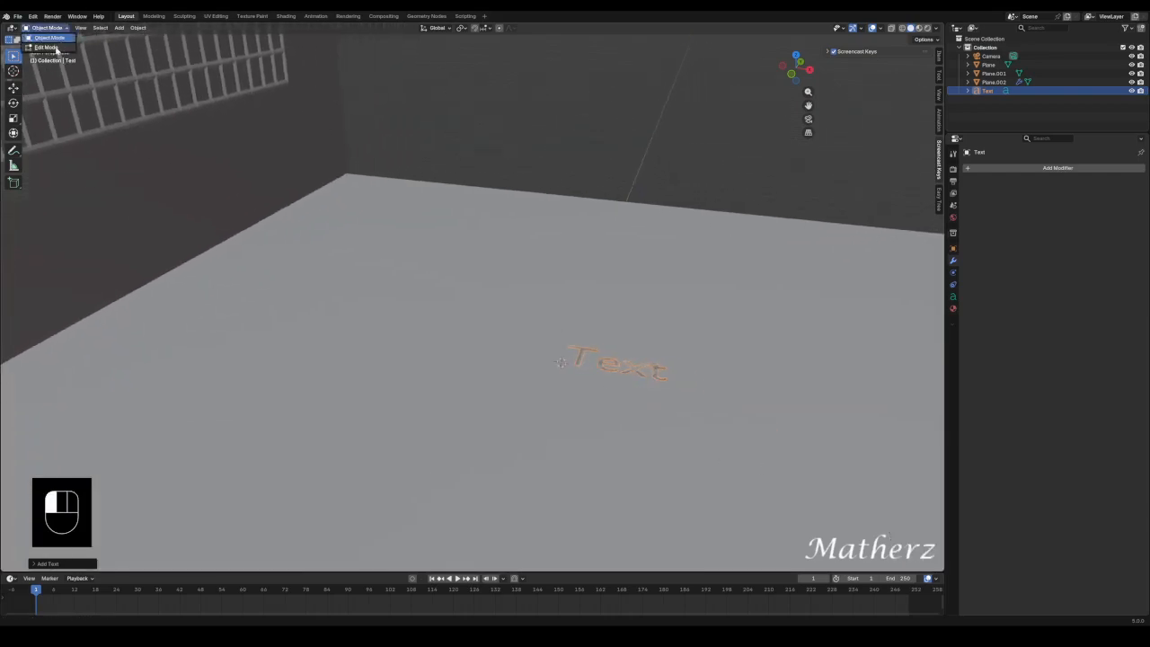
pyautogui.click(46, 47)
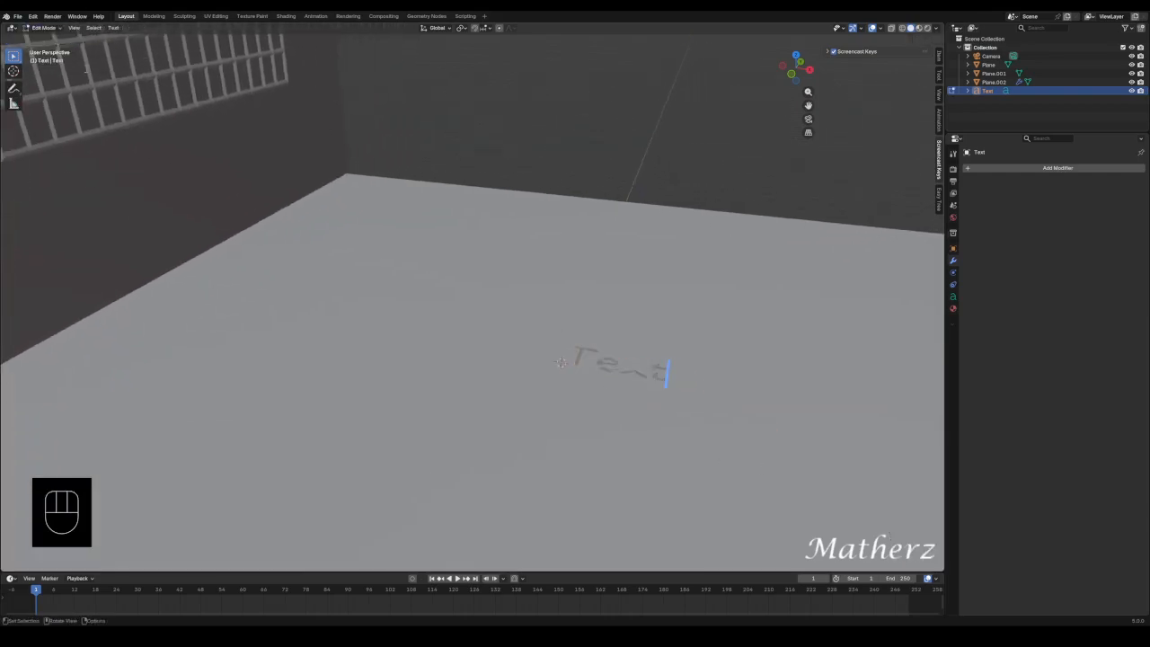
pyautogui.press('BackSpace')
pyautogui.press('BackSpace')
pyautogui.press('BackSpace')
pyautogui.press('BackSpace')
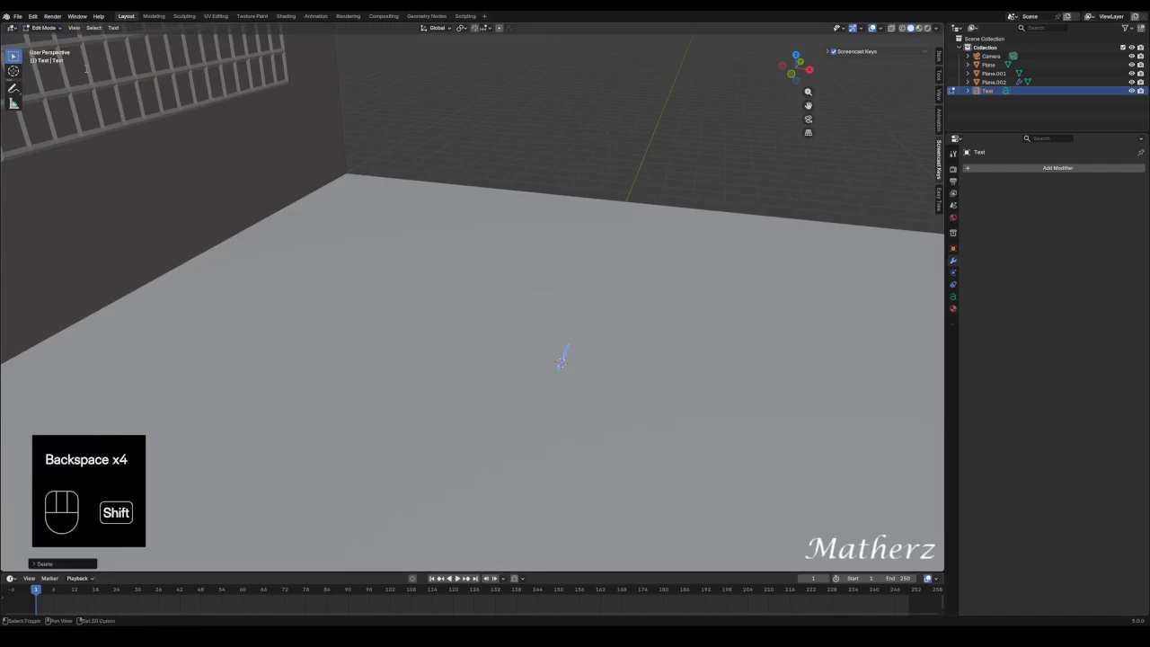
pyautogui.write('Hello')
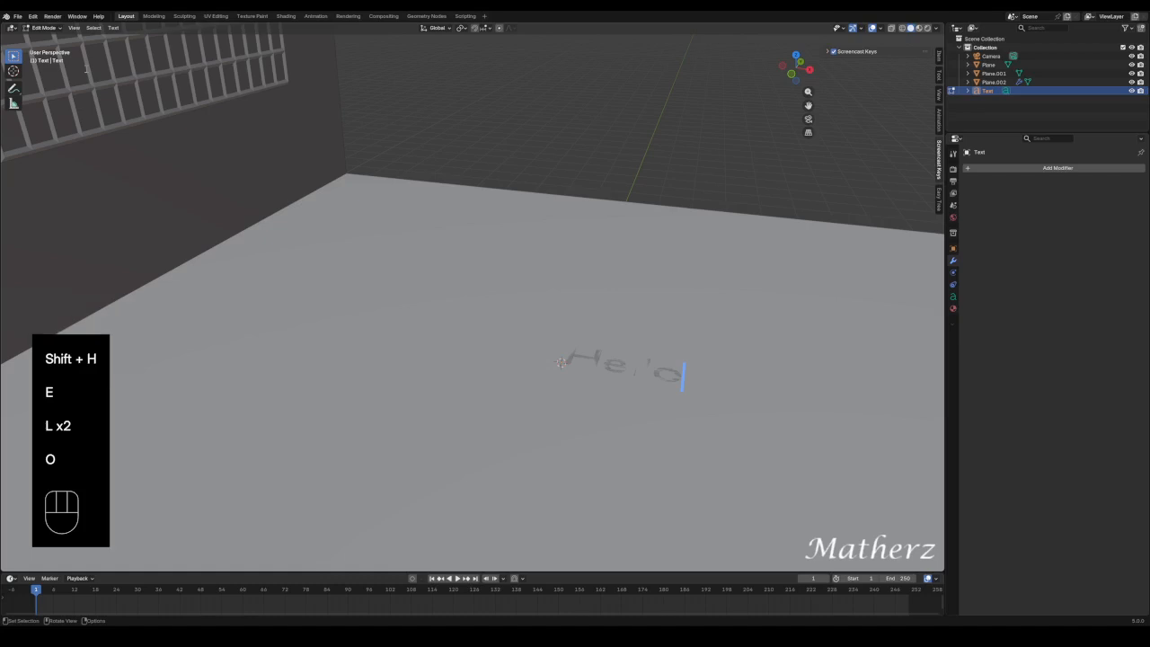
pyautogui.press('Return')
pyautogui.write('W')
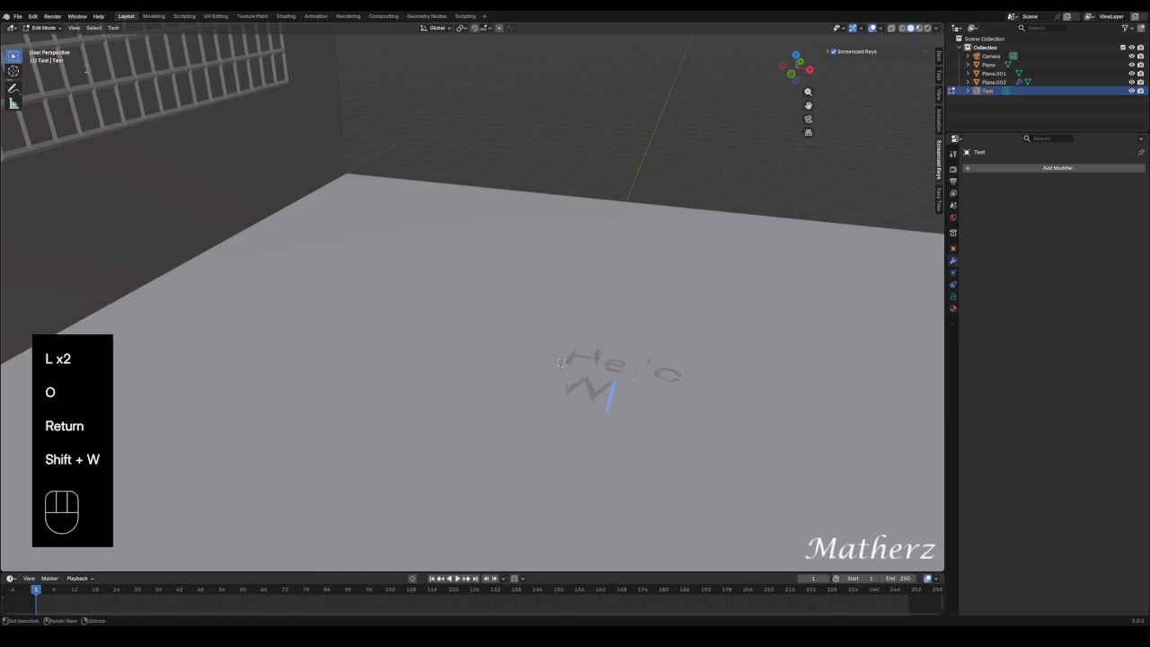
pyautogui.write('orld')
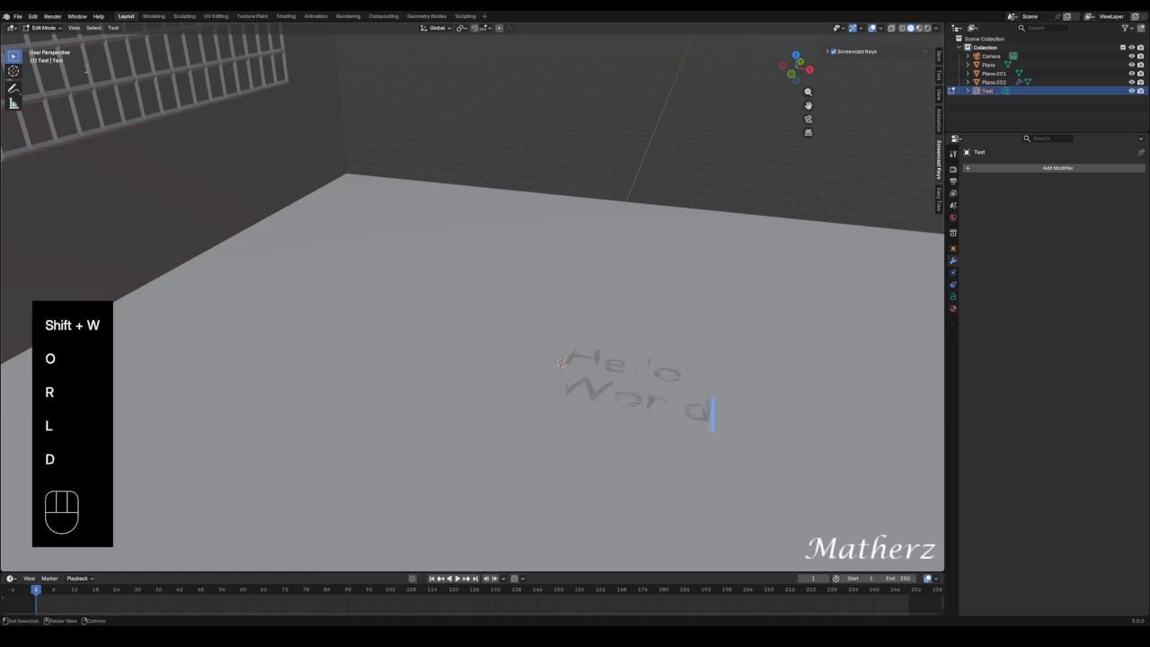
# Switch the viewport to wireframe shading and return the text object to Object Mode
pyautogui.scroll(1, 824, 440)
pyautogui.moveTo(783, 235); pyautogui.dragTo(461, 341, button='middle')
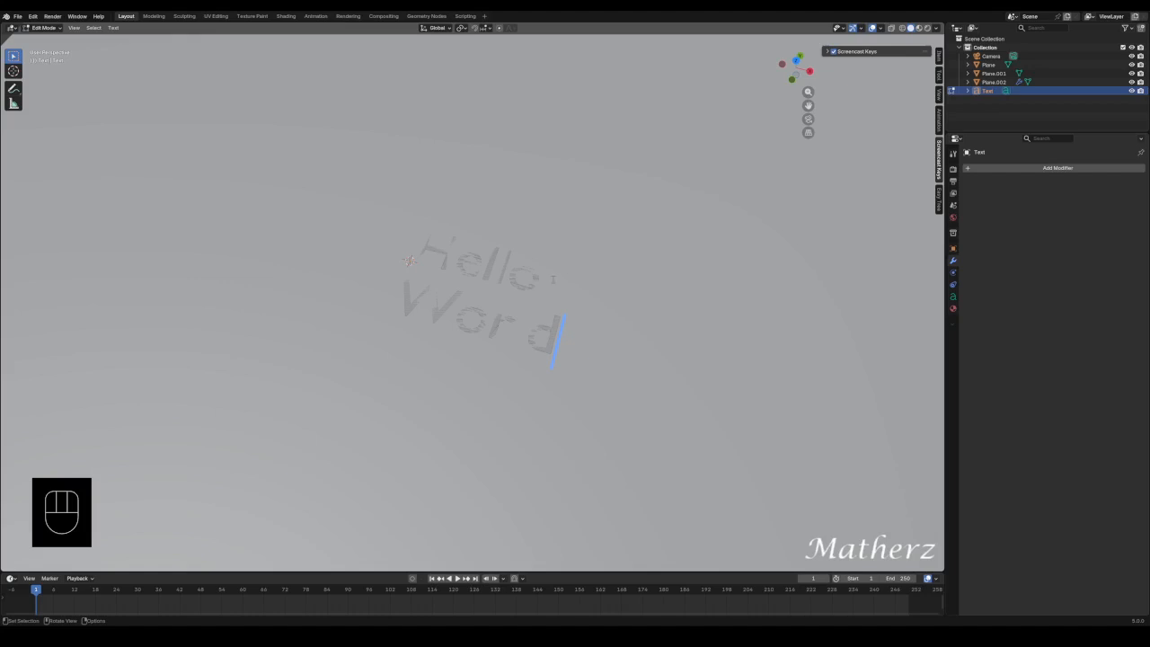
pyautogui.scroll(-3, 584, 315)
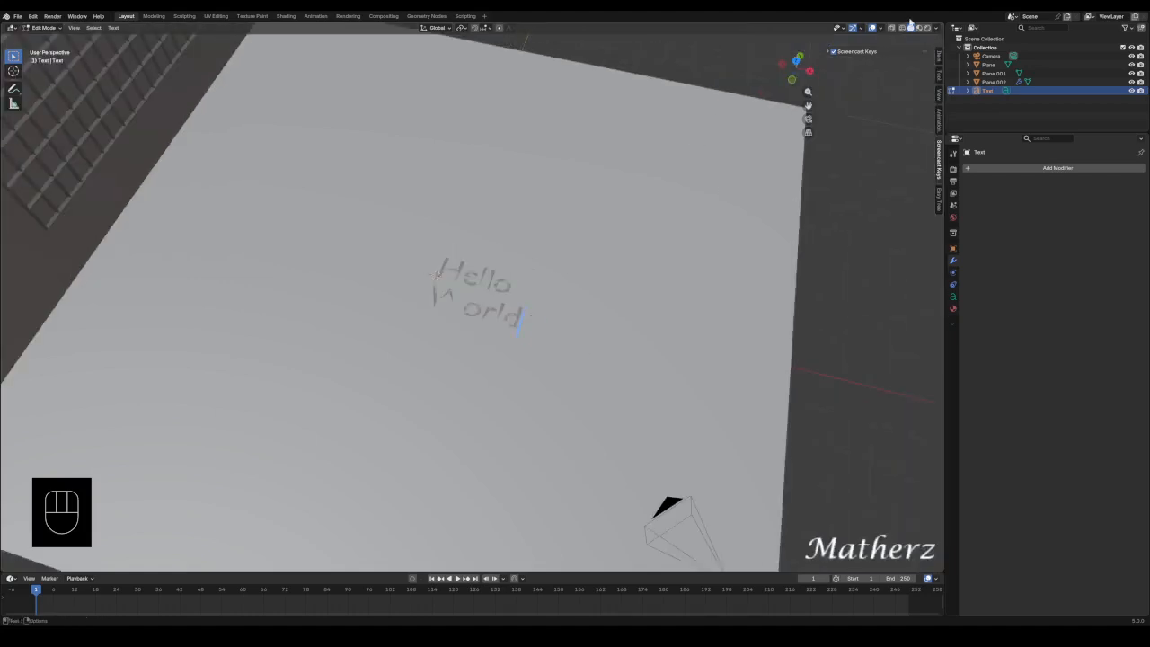
pyautogui.click(902, 28)
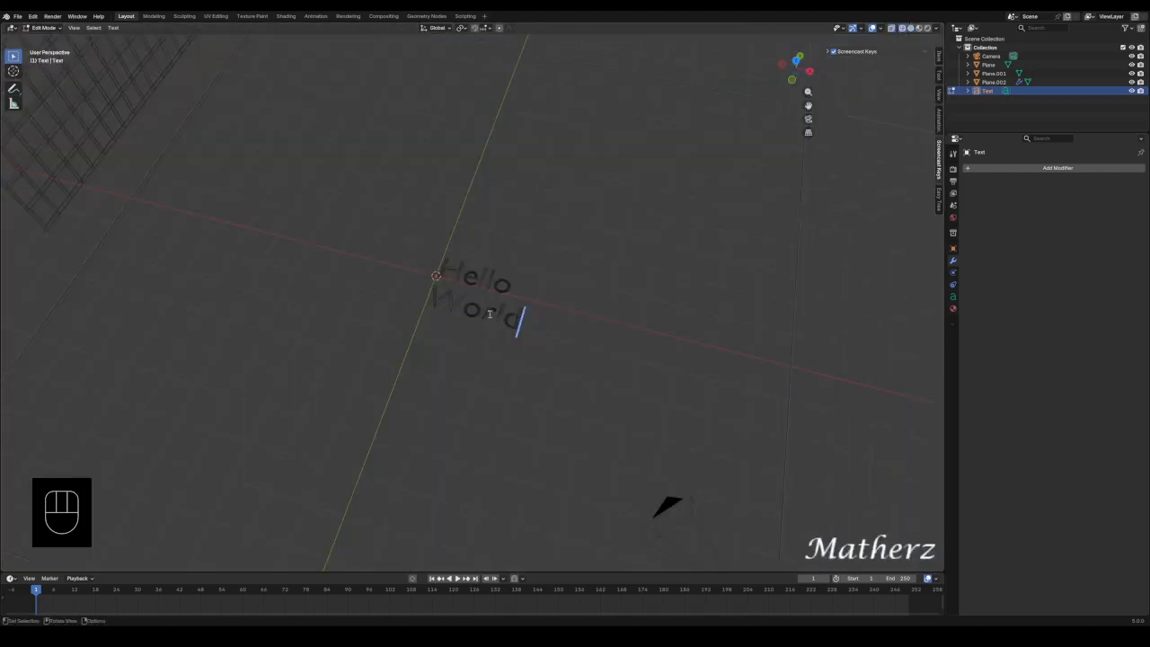
pyautogui.scroll(2, 489, 313)
pyautogui.click(43, 28)
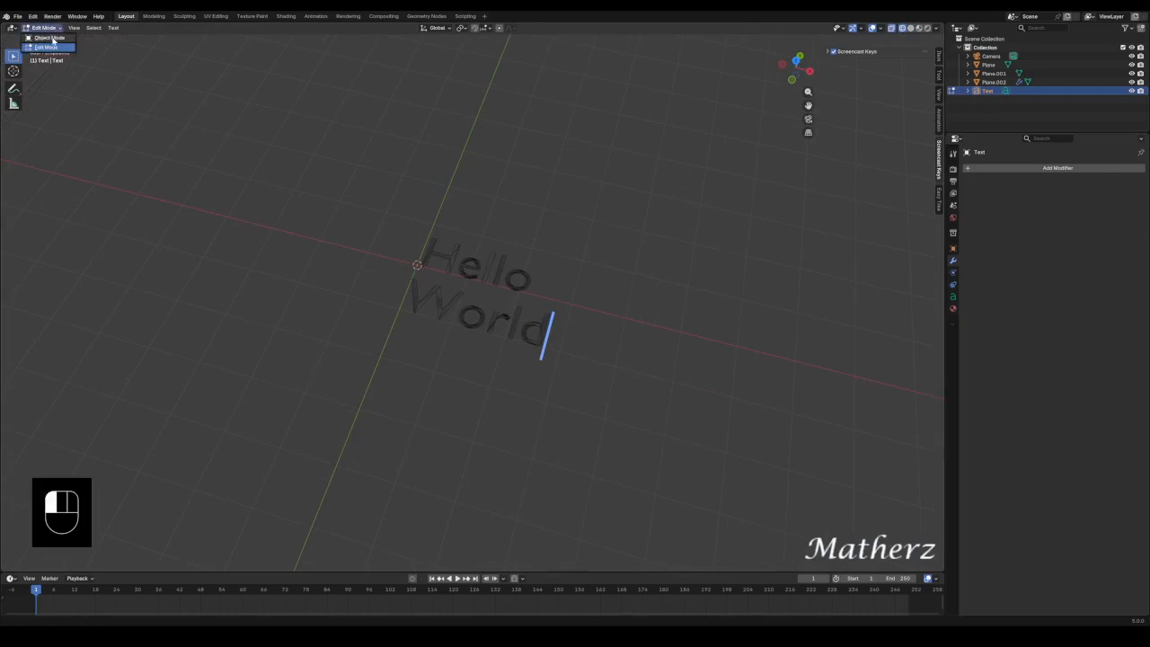
pyautogui.click(51, 38)
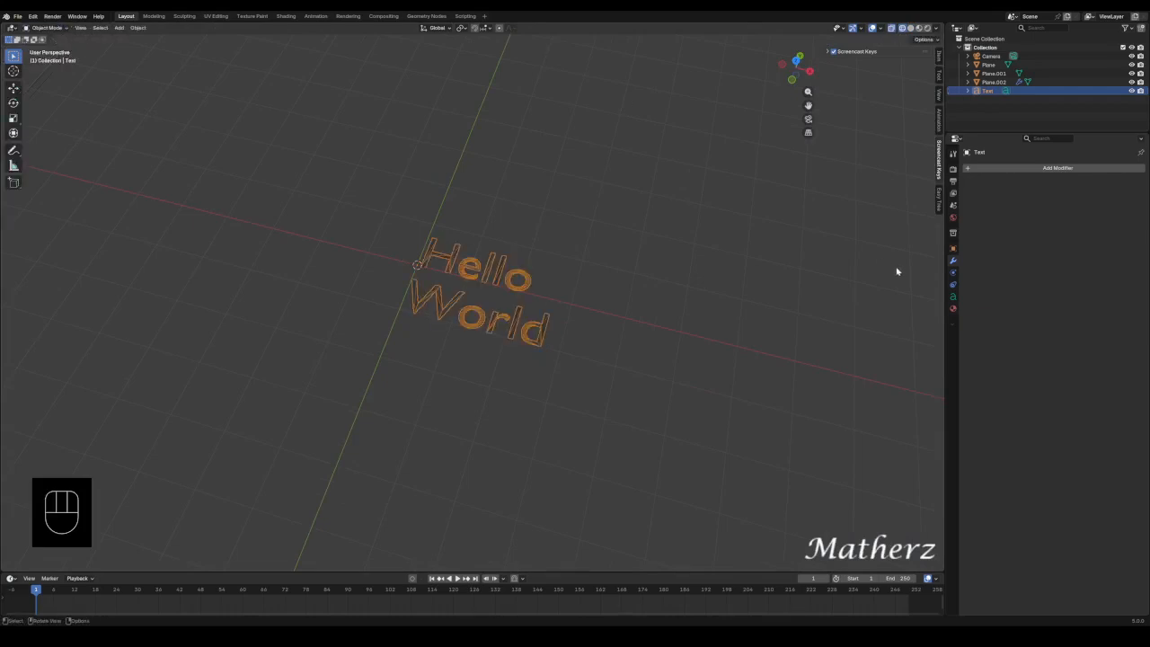
# Give the text thickness by setting its geometry Extrude value to 0.04 m
pyautogui.click(954, 298)
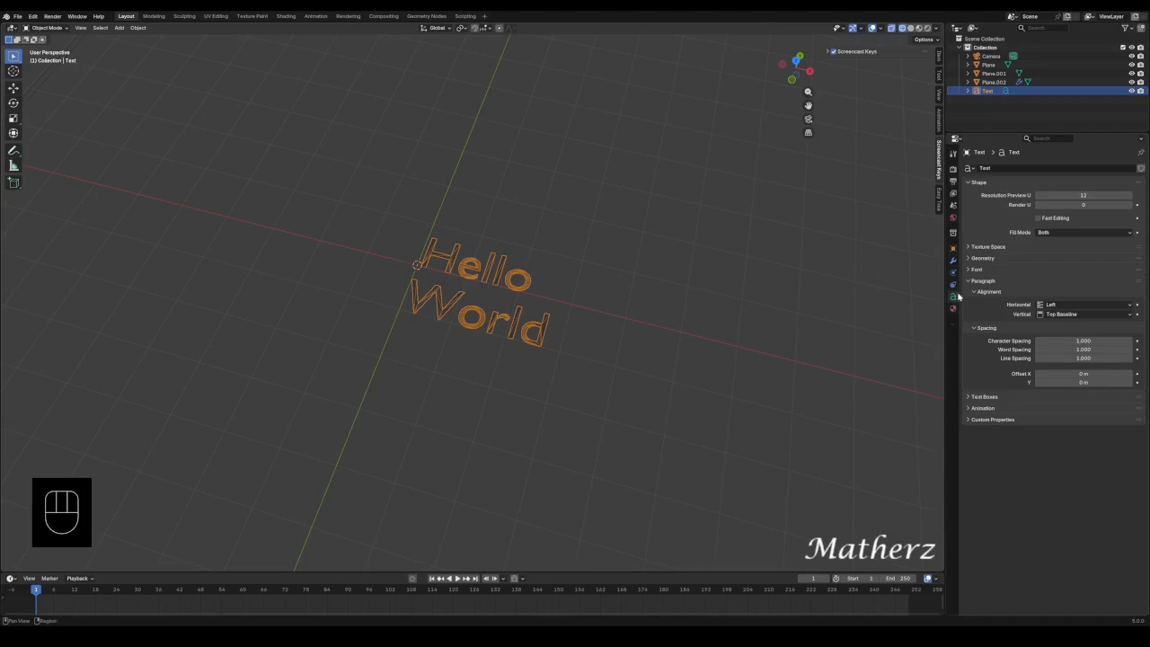
pyautogui.click(972, 259)
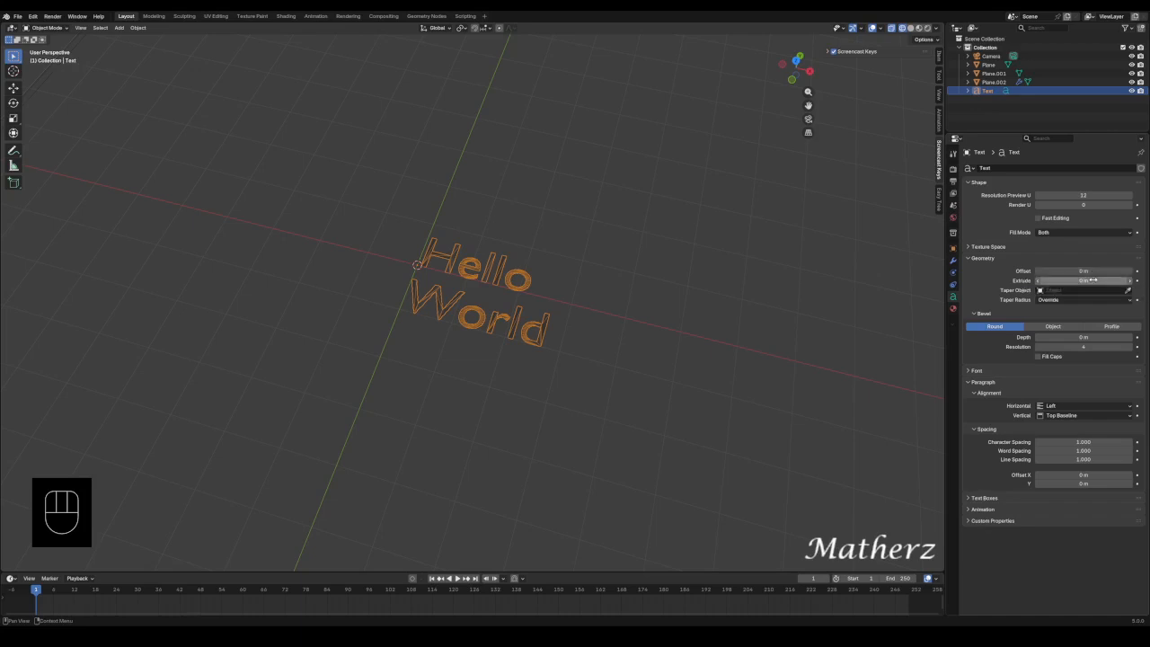
pyautogui.moveTo(1090, 281); pyautogui.dragTo(1119, 280)
pyautogui.moveTo(1084, 281); pyautogui.dragTo(1069, 280)
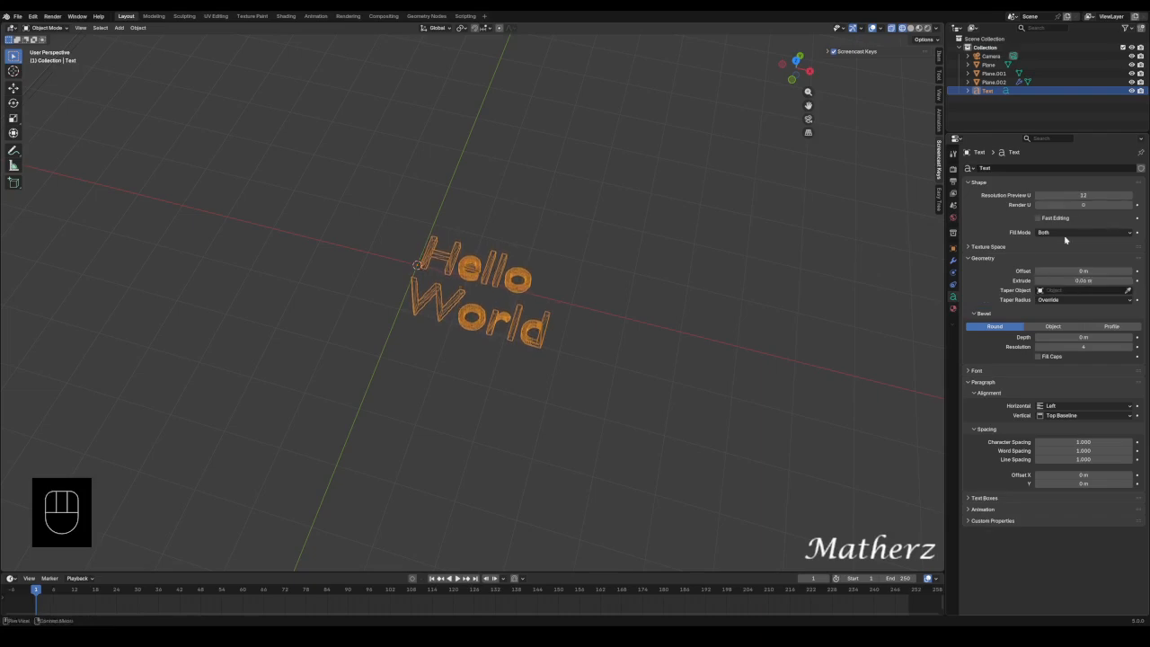
pyautogui.moveTo(503, 324); pyautogui.dragTo(545, 272, button='middle')
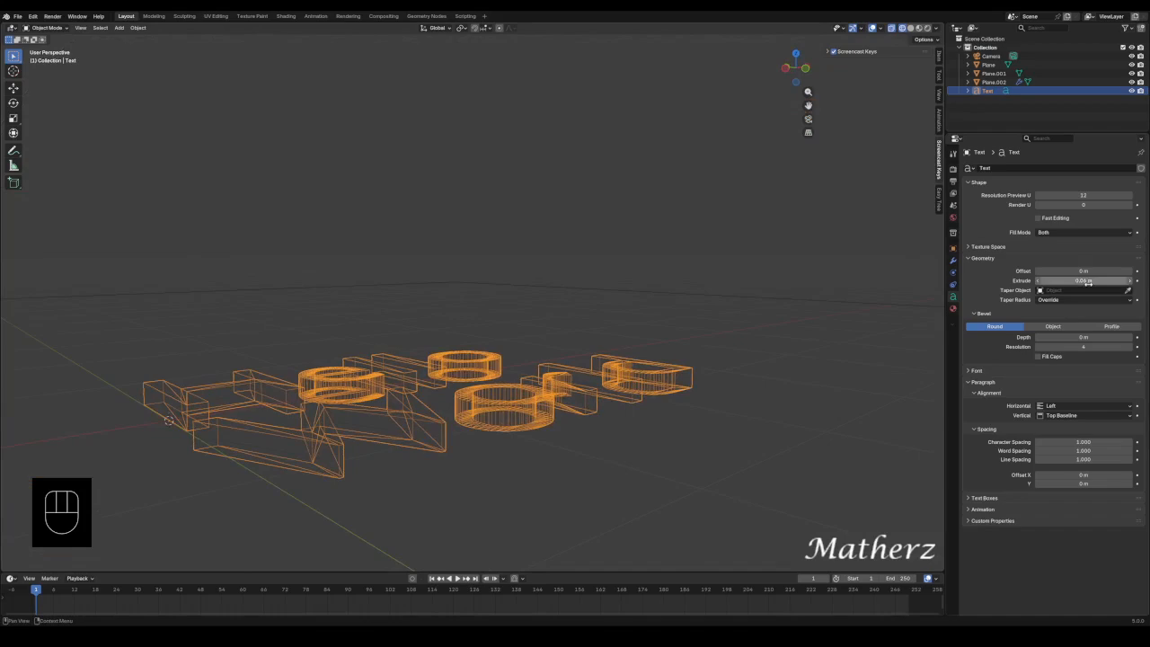
pyautogui.moveTo(1085, 280)
pyautogui.mouseDown()
pyautogui.moveTo(1074, 280)
pyautogui.moveTo(1114, 280)
pyautogui.moveTo(1078, 280)
pyautogui.moveTo(1089, 280)
pyautogui.mouseUp()
# Set the text's horizontal paragraph alignment to Center
pyautogui.moveTo(782, 323)
pyautogui.mouseDown(button='middle')
pyautogui.moveTo(713, 380)
pyautogui.moveTo(780, 302)
pyautogui.mouseUp(button='middle')
pyautogui.scroll(-4, 790, 215)
pyautogui.keyDown('shift'); pyautogui.moveTo(790, 216); pyautogui.dragTo(482, 451, button='middle'); pyautogui.keyUp('shift')
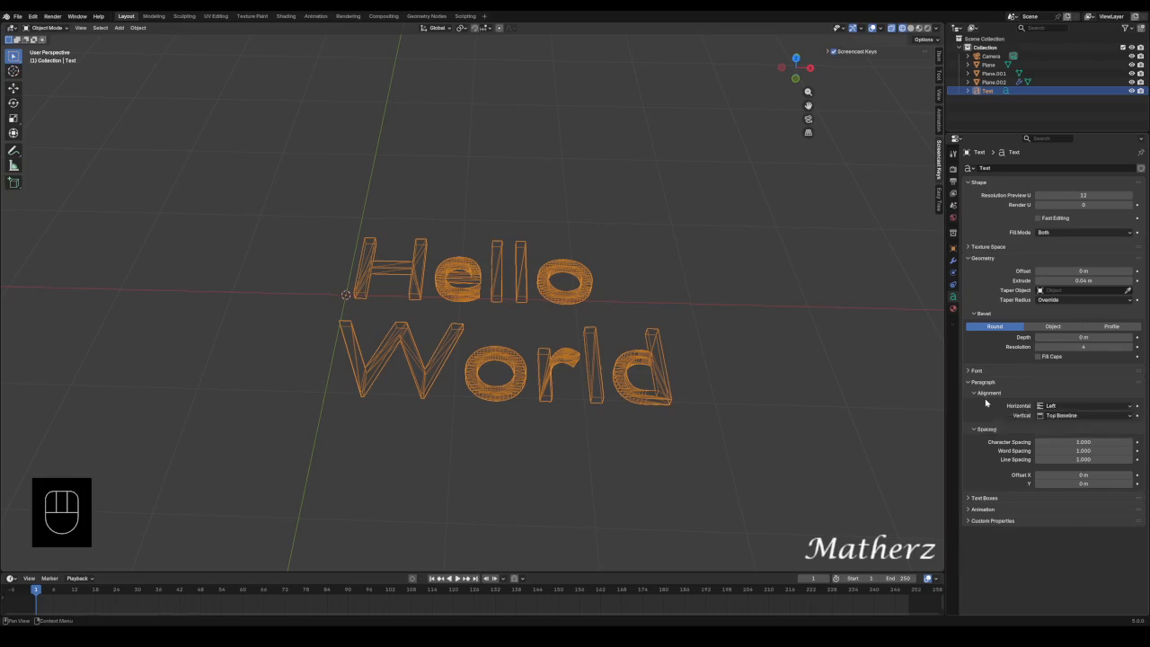
pyautogui.click(1061, 407)
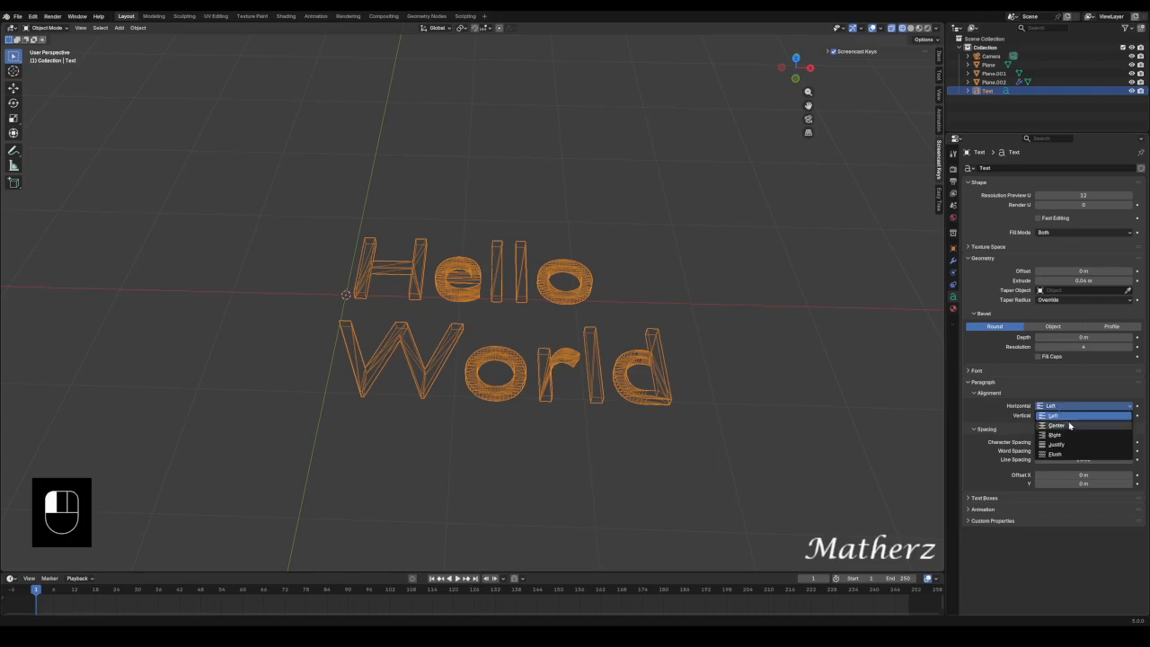
pyautogui.click(1055, 426)
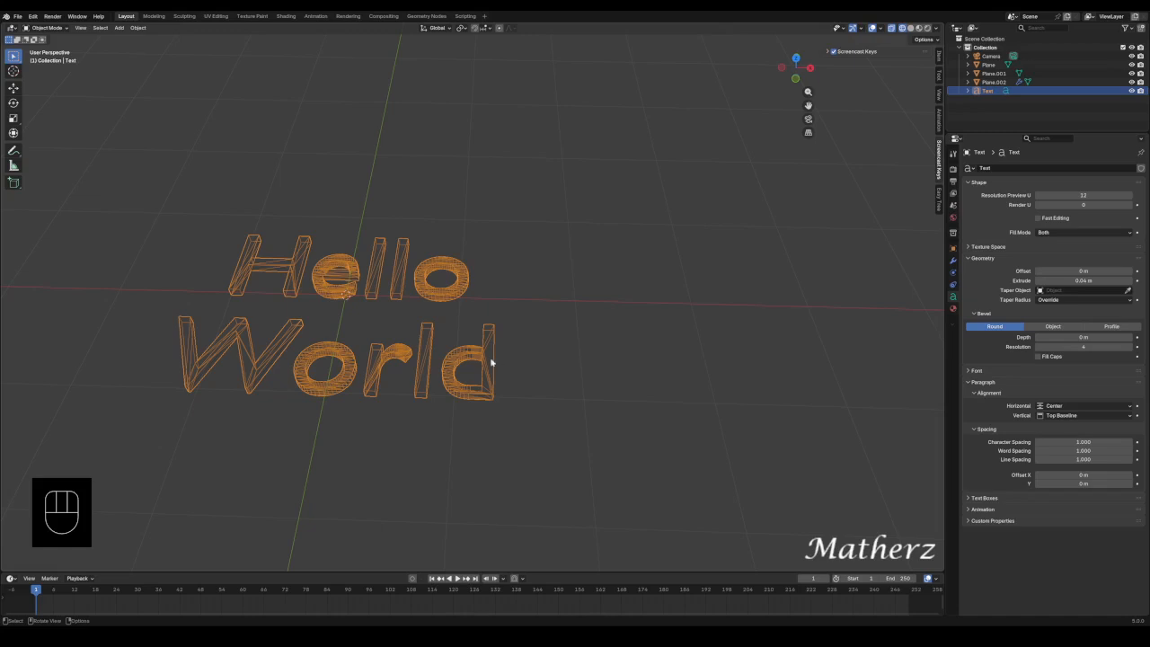
pyautogui.moveTo(491, 362); pyautogui.dragTo(392, 322, button='middle')
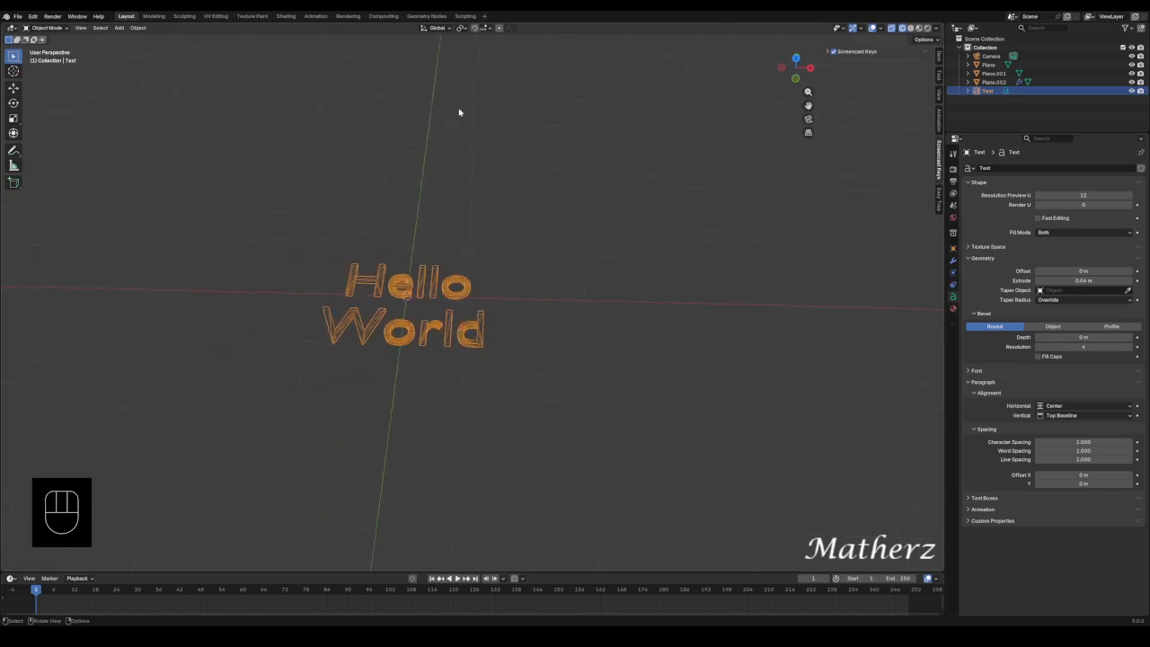
pyautogui.click(50, 27)
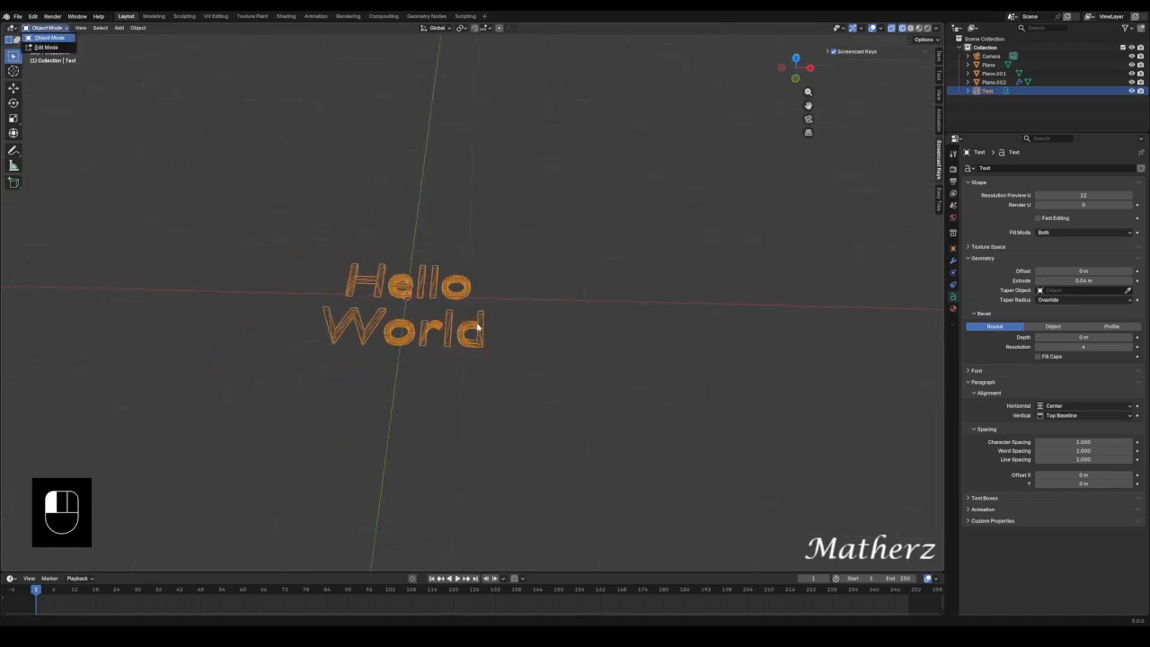
pyautogui.click(681, 209)
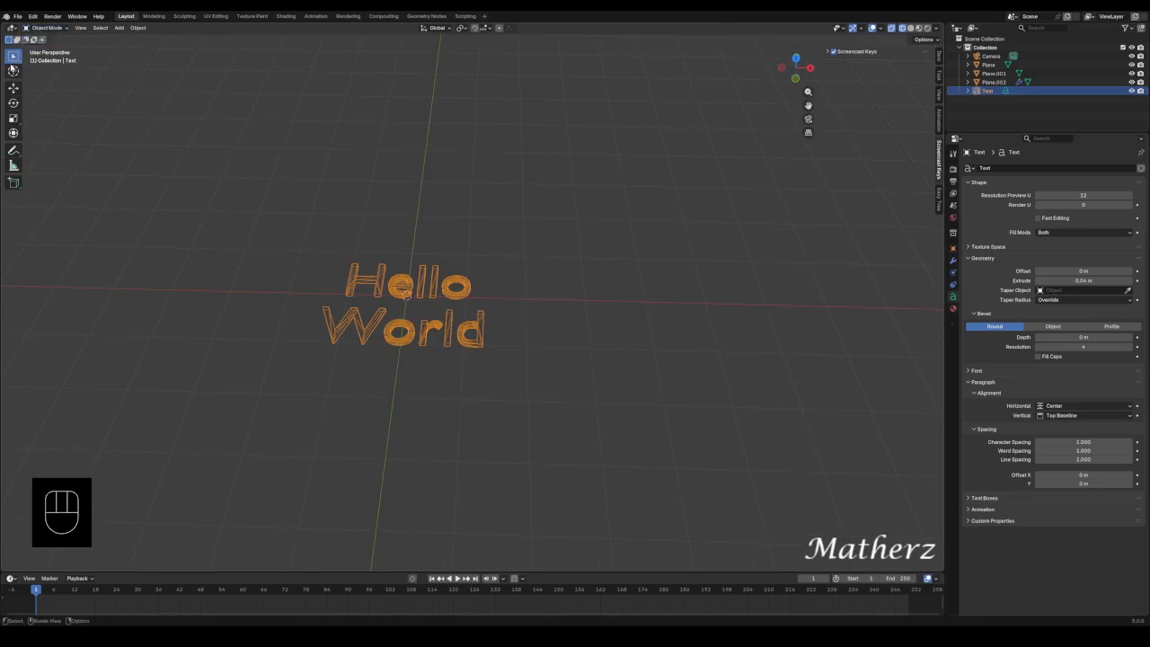
# Switch the viewport to solid shading and raise the text vertically along the Z axis, high above the floor
pyautogui.scroll(-5, 438, 368)
pyautogui.moveTo(624, 379); pyautogui.dragTo(593, 347, button='middle')
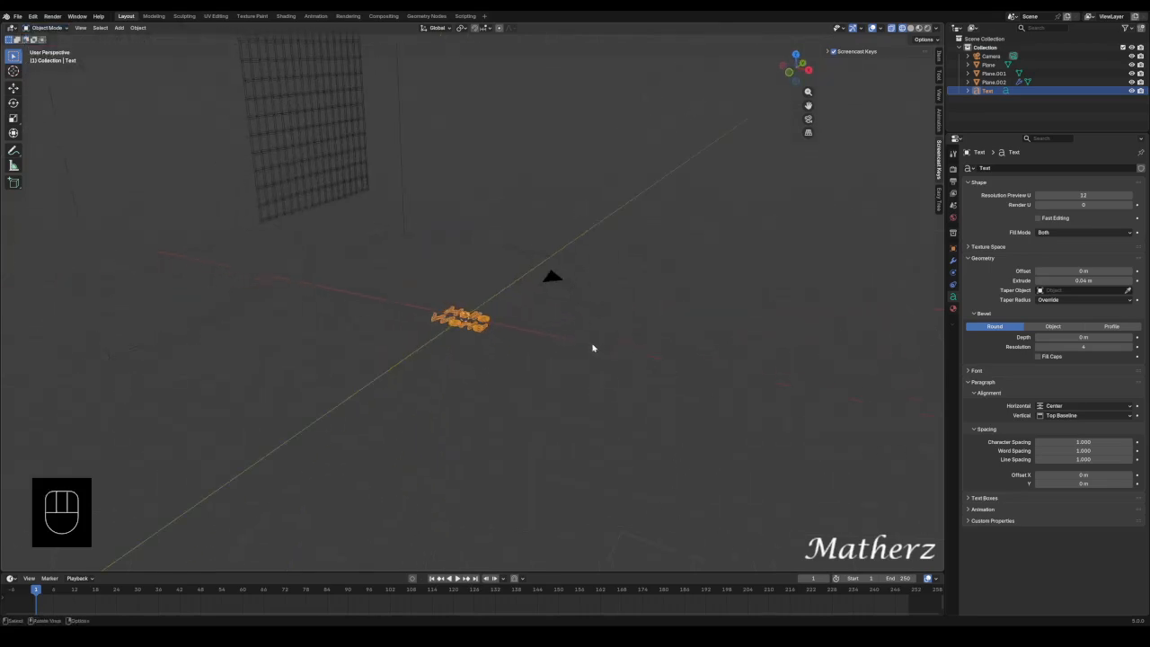
pyautogui.click(911, 28)
pyautogui.scroll(4, 507, 346)
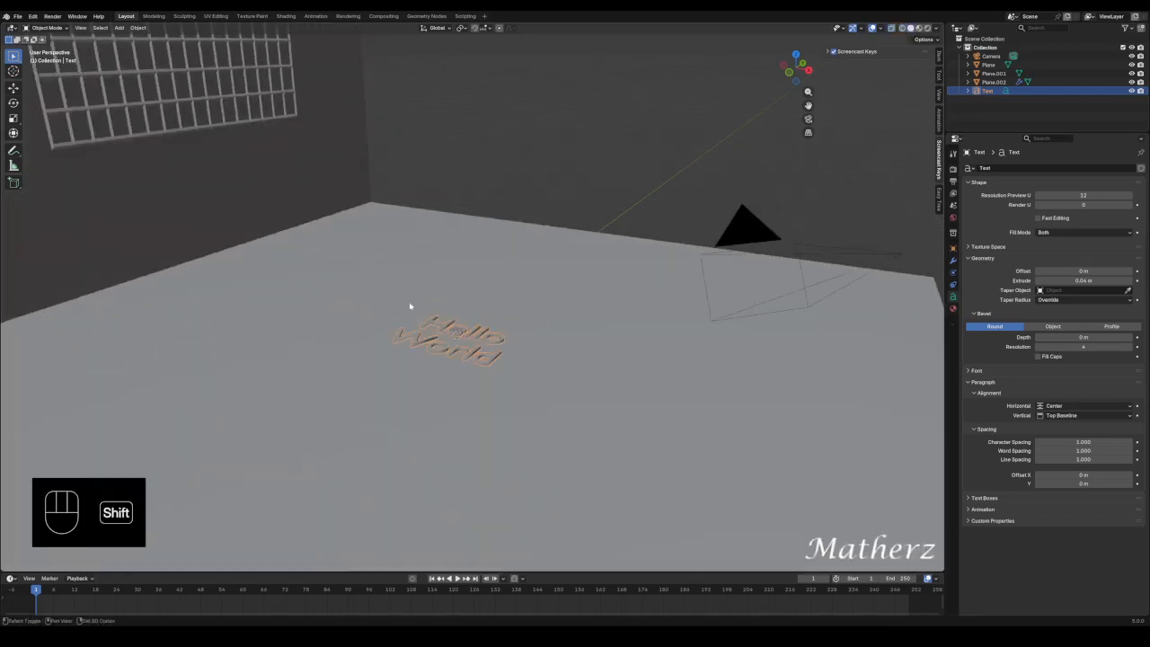
pyautogui.keyDown('shift'); pyautogui.moveTo(409, 306); pyautogui.dragTo(547, 404, button='middle'); pyautogui.keyUp('shift')
pyautogui.scroll(-3, 547, 405)
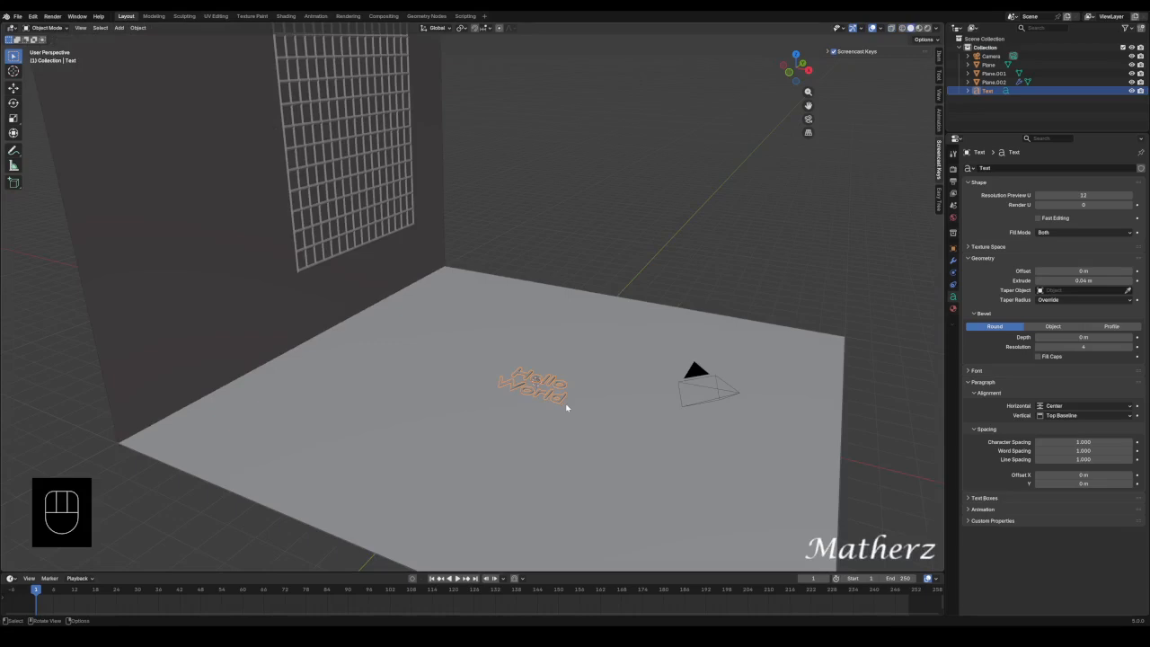
pyautogui.press('g')
pyautogui.middleClick(559, 395)
pyautogui.click(542, 95)
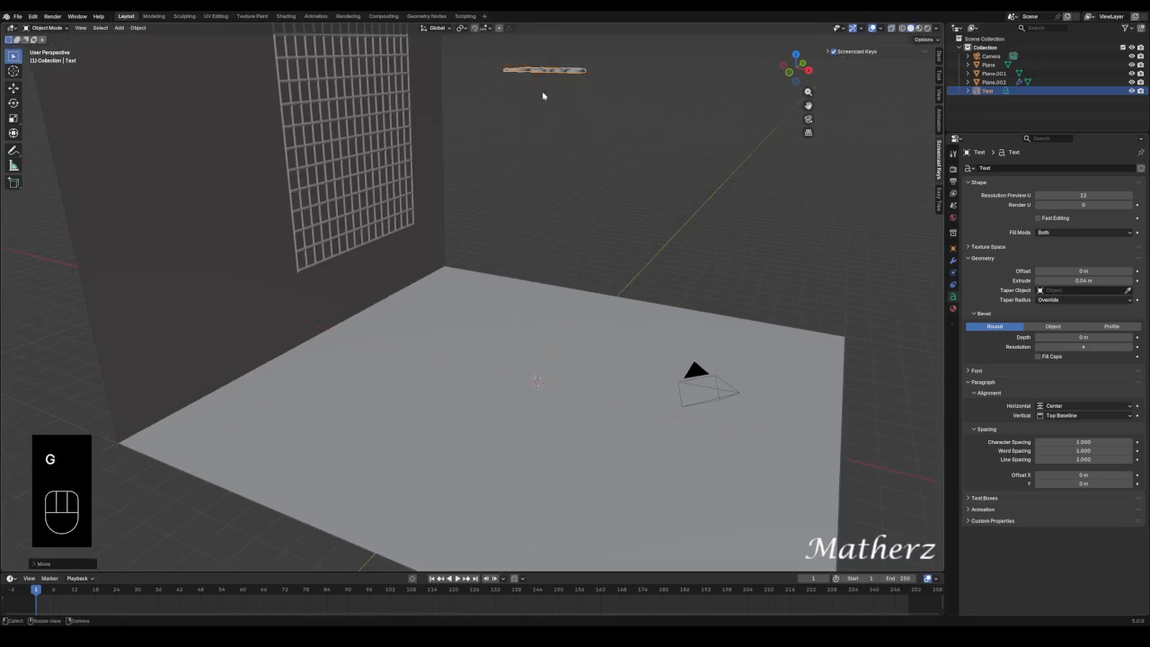
# Rotate the text 90° around the global Z axis
pyautogui.moveTo(543, 95); pyautogui.dragTo(546, 175, button='middle')
pyautogui.scroll(-3, 621, 110)
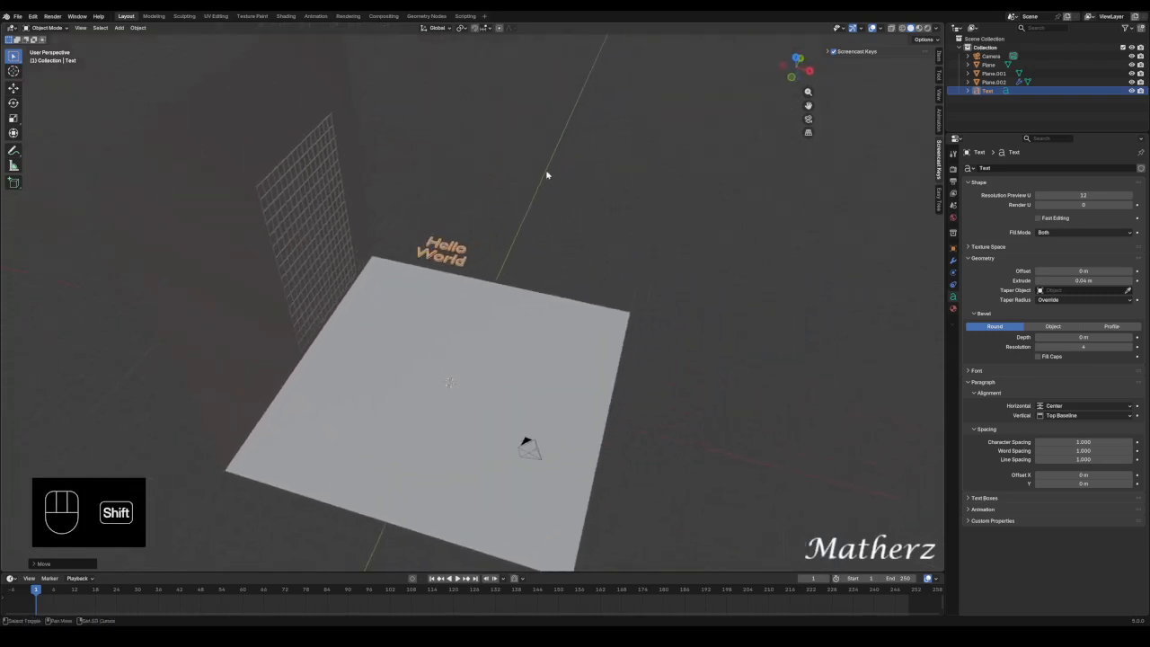
pyautogui.press('r')
pyautogui.middleClick(494, 256)
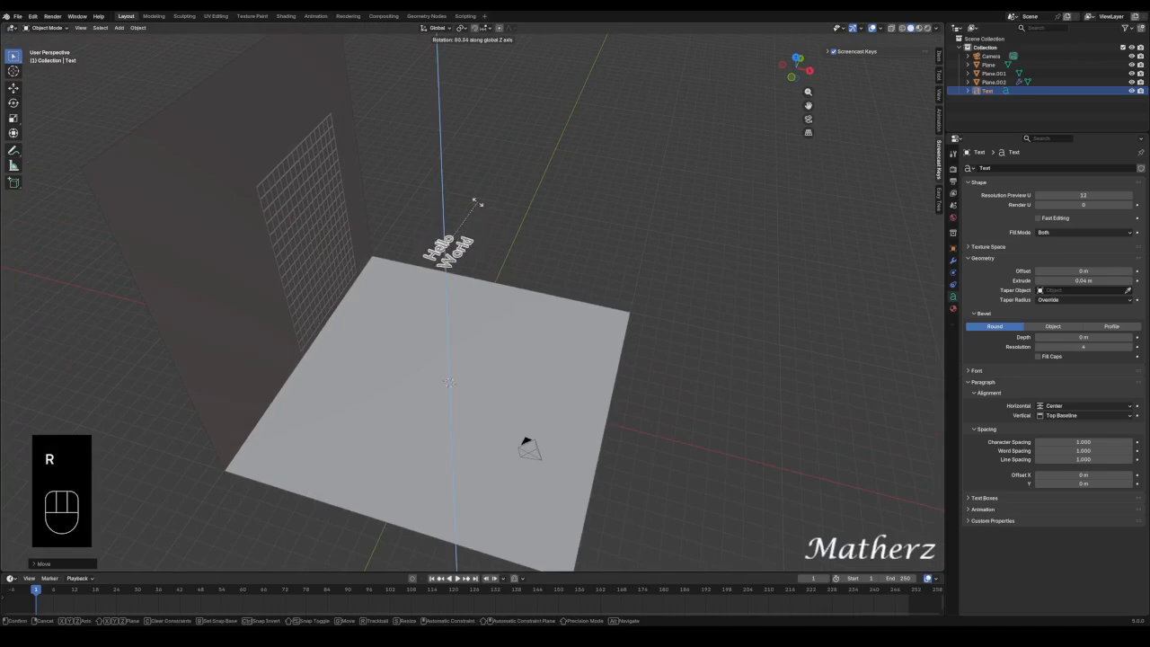
pyautogui.press('9')
pyautogui.press('0')
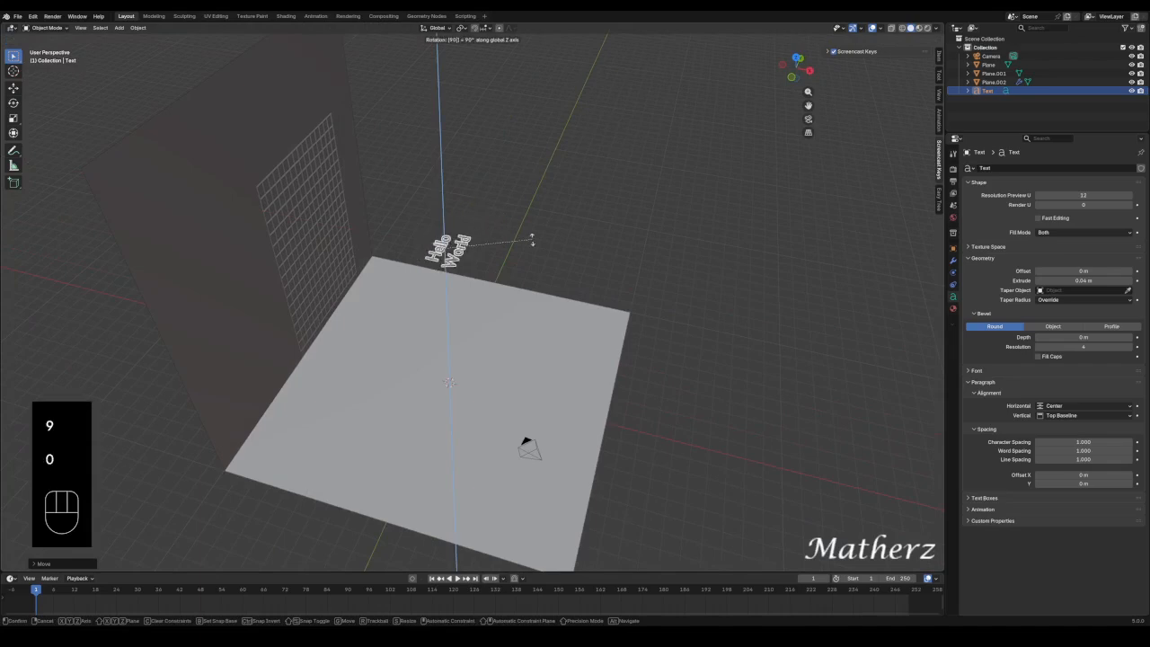
pyautogui.click(532, 241)
# Rotate the text 90° around the global Y axis so it stands upright parallel to the wall
pyautogui.press('r')
pyautogui.middleClick(498, 185)
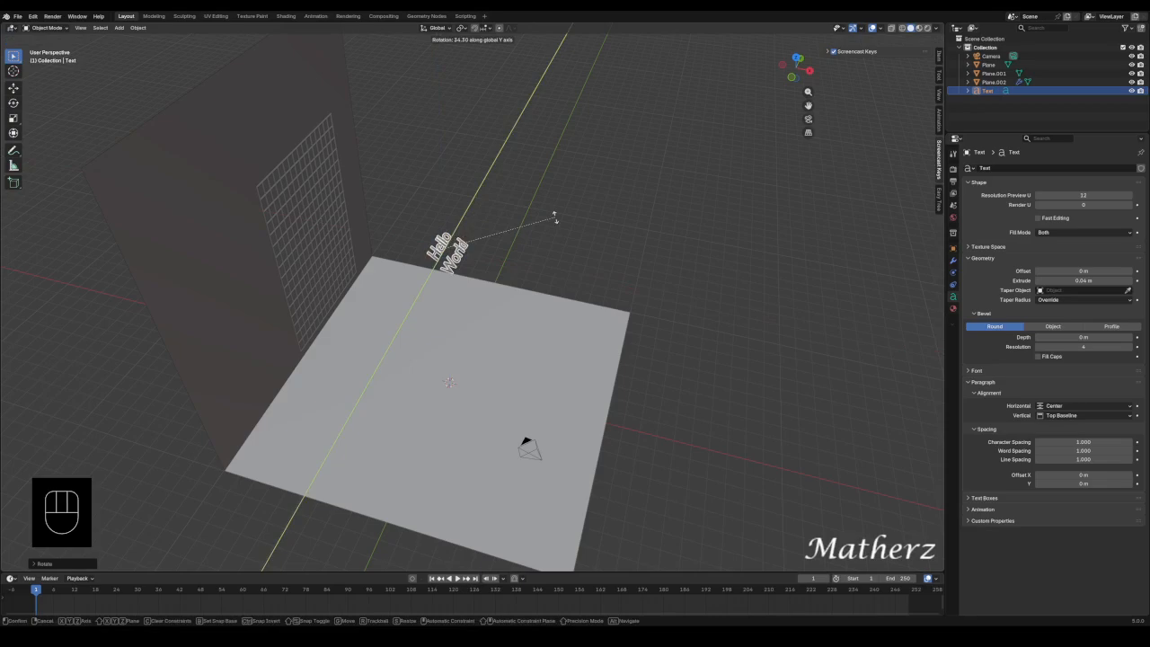
pyautogui.press('9')
pyautogui.press('0')
pyautogui.press('Return')
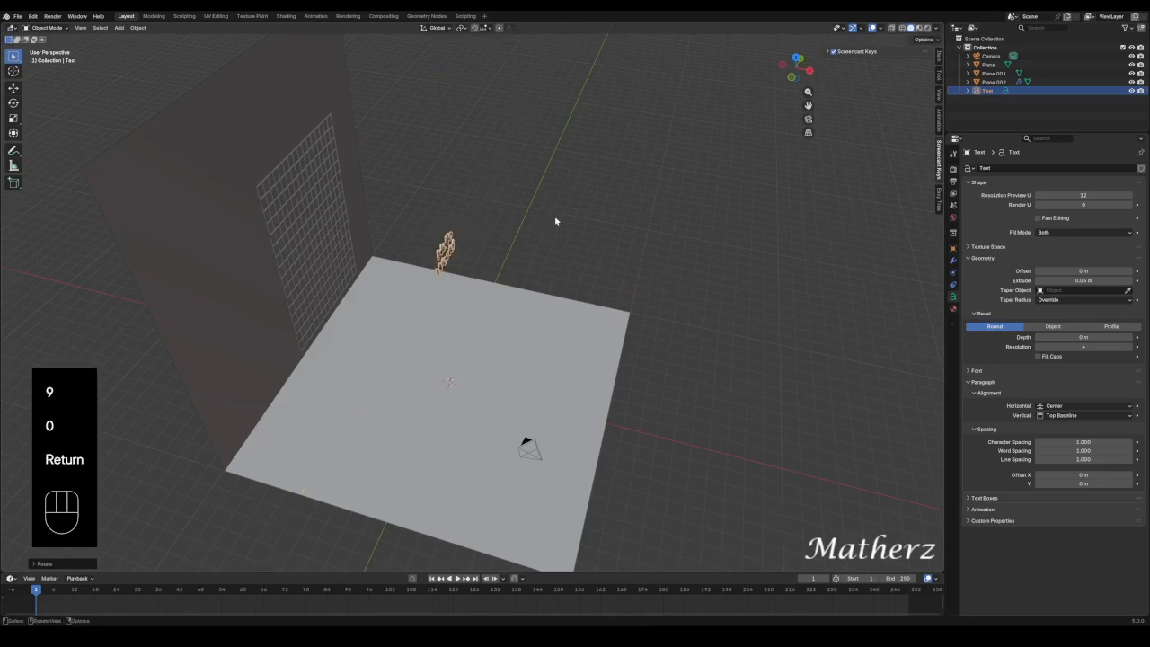
# Move the text along the X axis until it sits just in front of the window grid
pyautogui.press('g')
pyautogui.press('x')
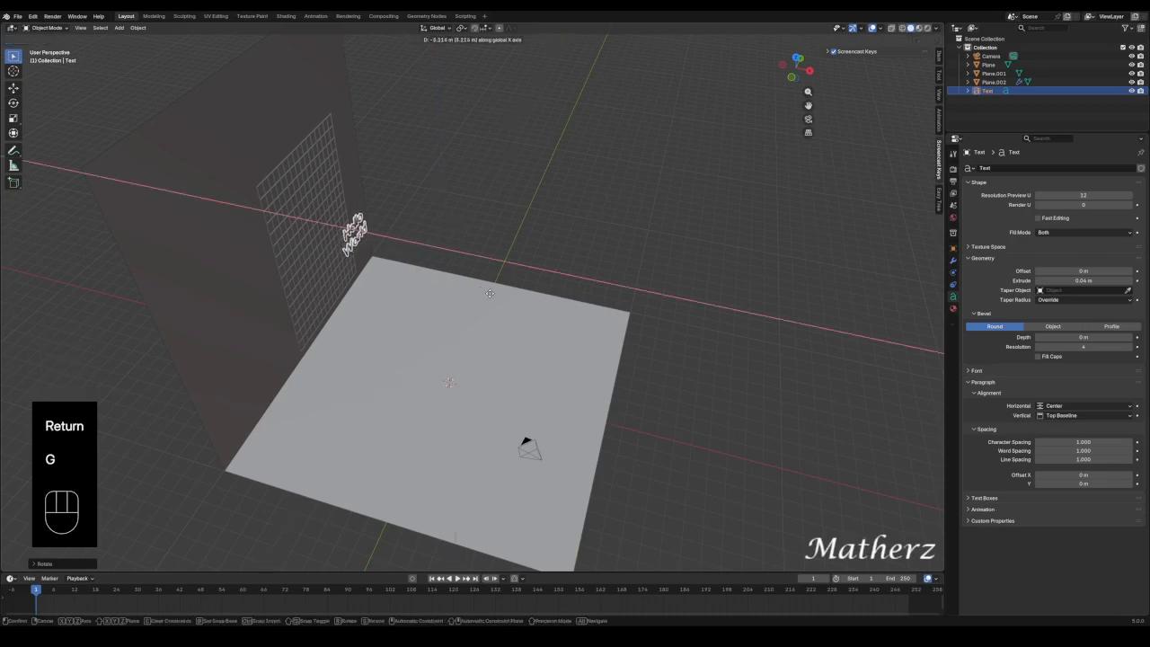
pyautogui.click(396, 301)
pyautogui.scroll(5, 347, 265)
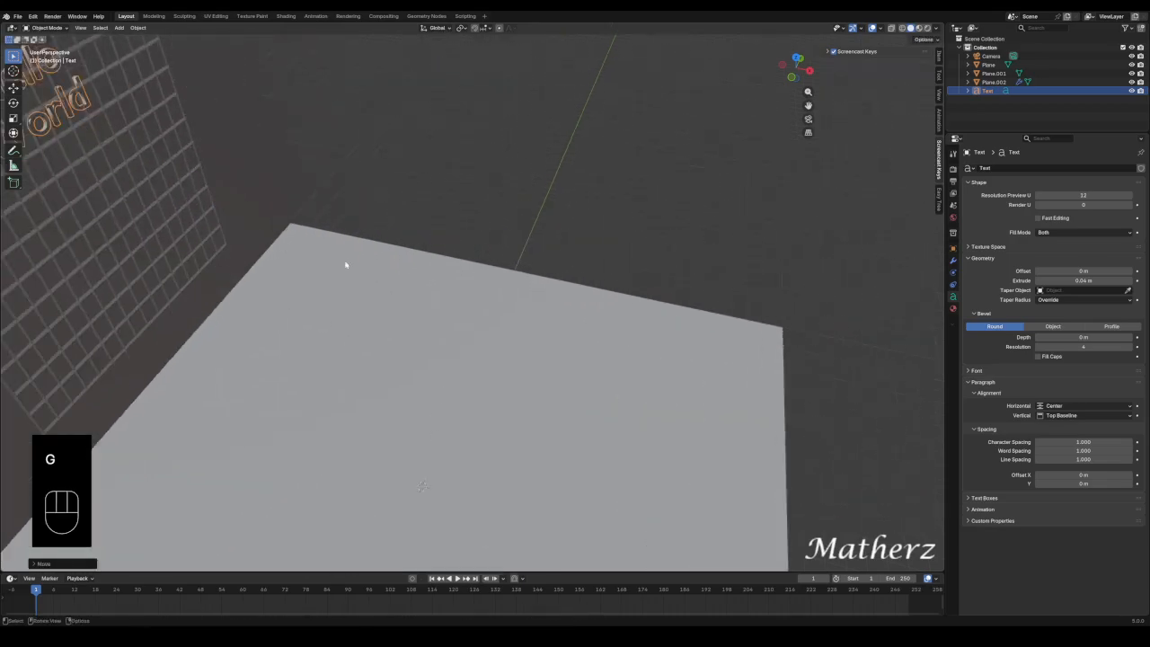
pyautogui.keyDown('shift'); pyautogui.moveTo(276, 245); pyautogui.dragTo(72, 401, button='middle'); pyautogui.keyUp('shift')
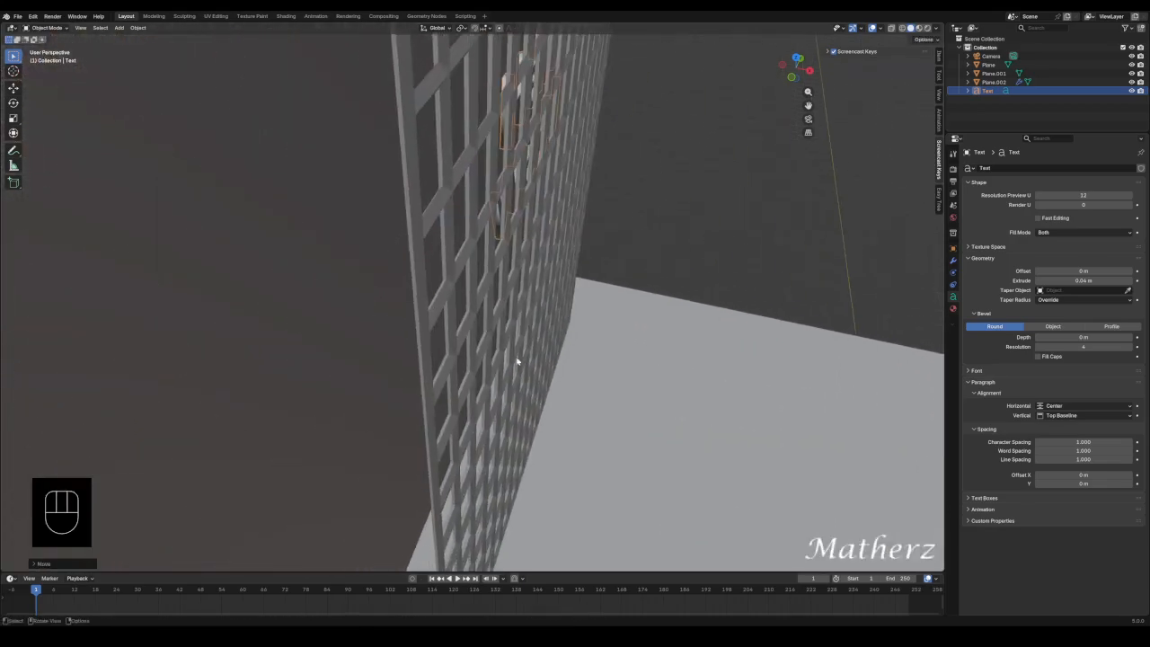
pyautogui.press('g')
pyautogui.press('x')
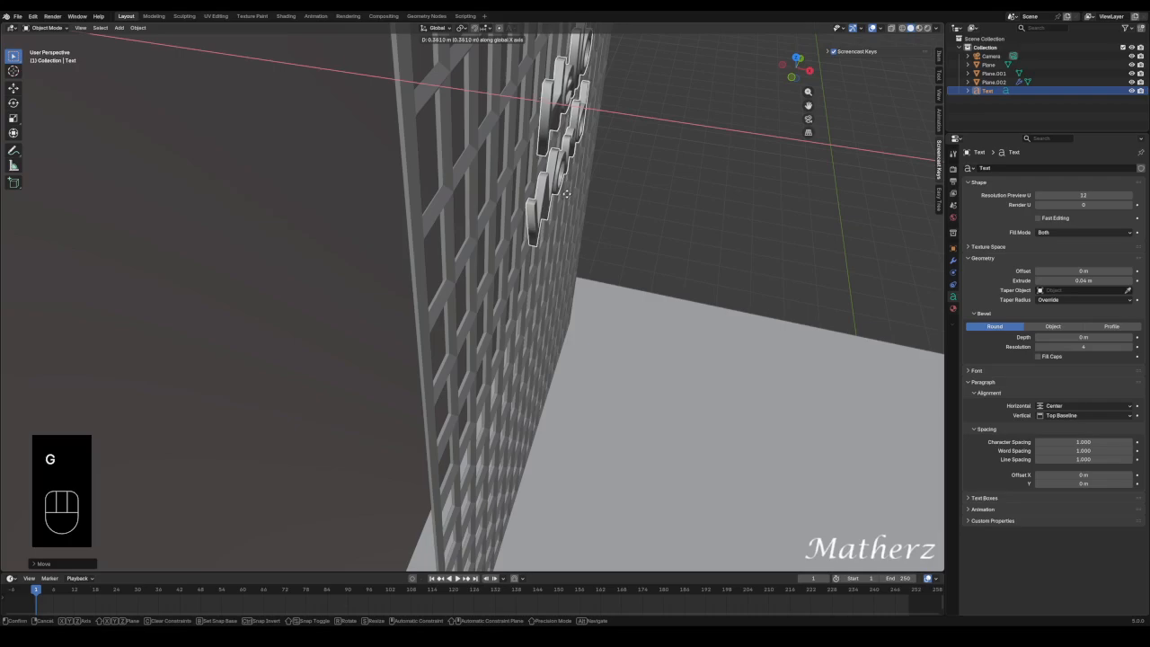
pyautogui.click(567, 195)
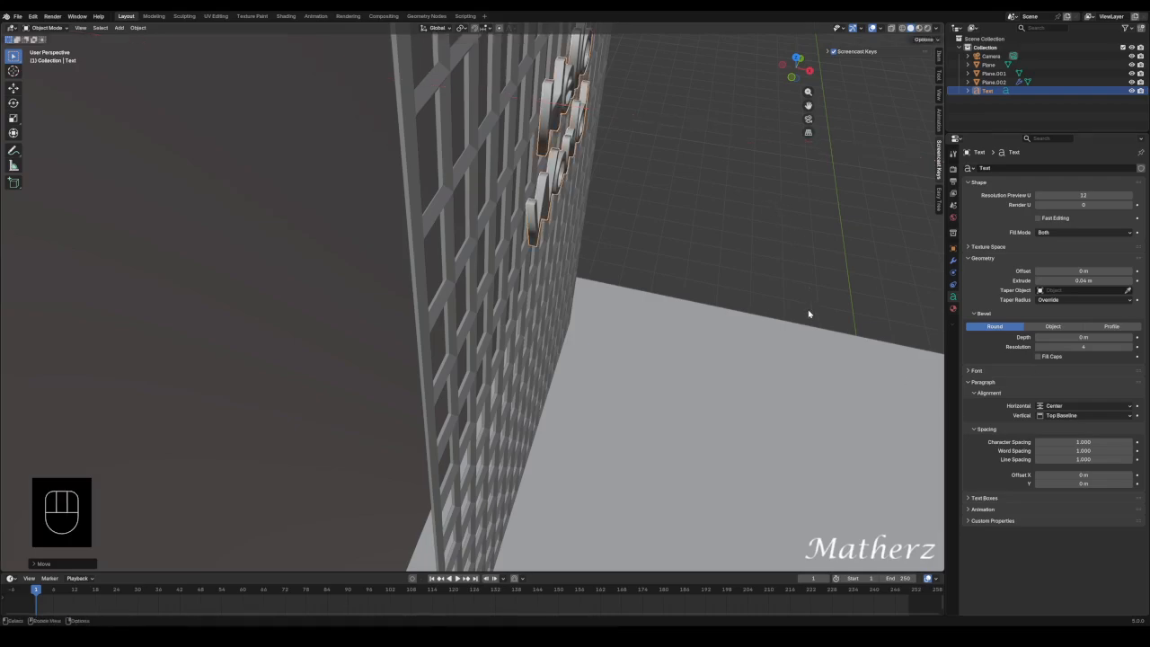
# Scale the text up uniformly so it spans most of the window grid's width
pyautogui.moveTo(812, 314); pyautogui.dragTo(529, 360, button='middle')
pyautogui.scroll(-4, 560, 351)
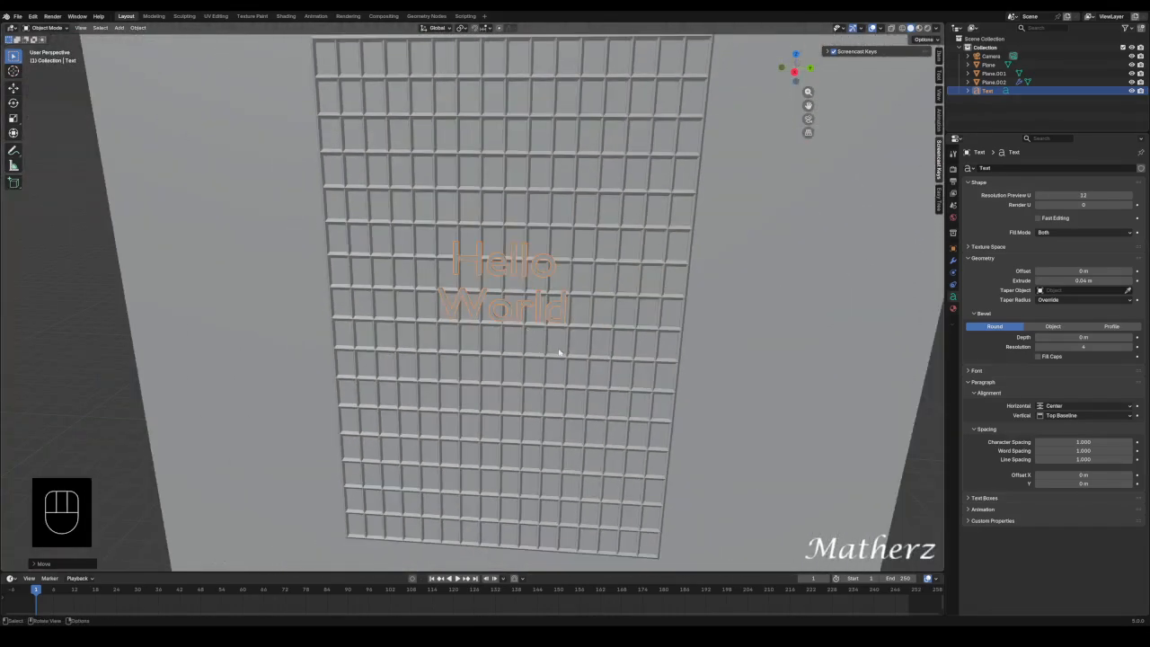
pyautogui.keyDown('shift'); pyautogui.moveTo(525, 506); pyautogui.dragTo(482, 506, button='middle'); pyautogui.keyUp('shift')
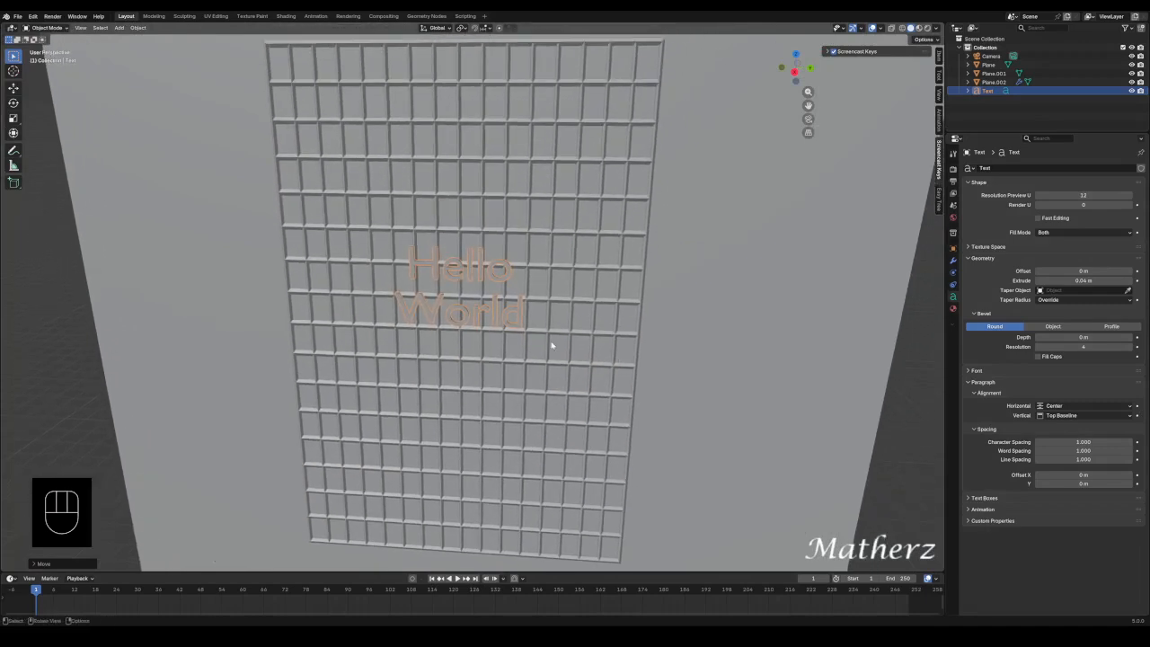
pyautogui.press('s')
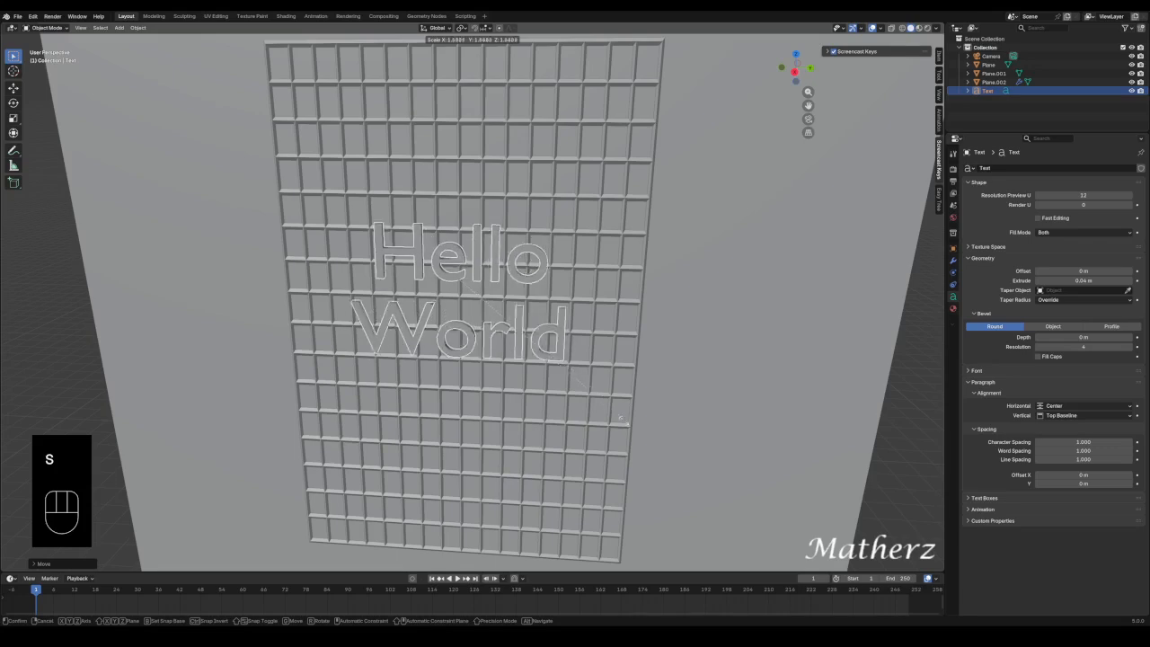
pyautogui.click(654, 449)
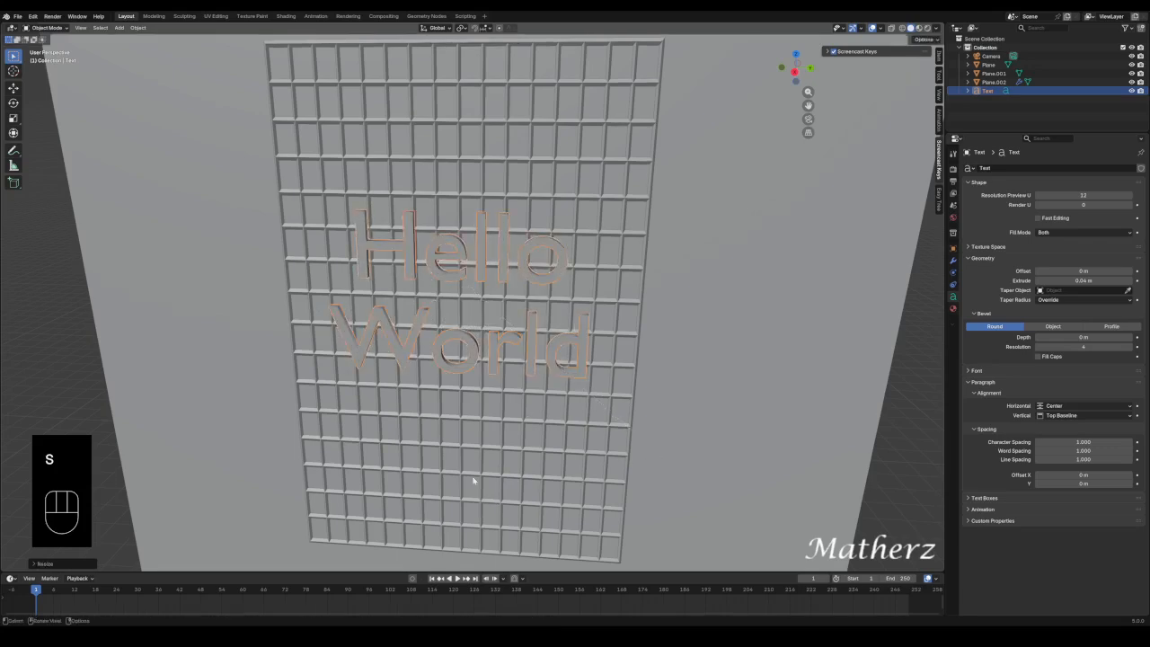
# Load Borealis Regular as the text object's regular font
pyautogui.moveTo(473, 481); pyautogui.dragTo(506, 377, button='middle')
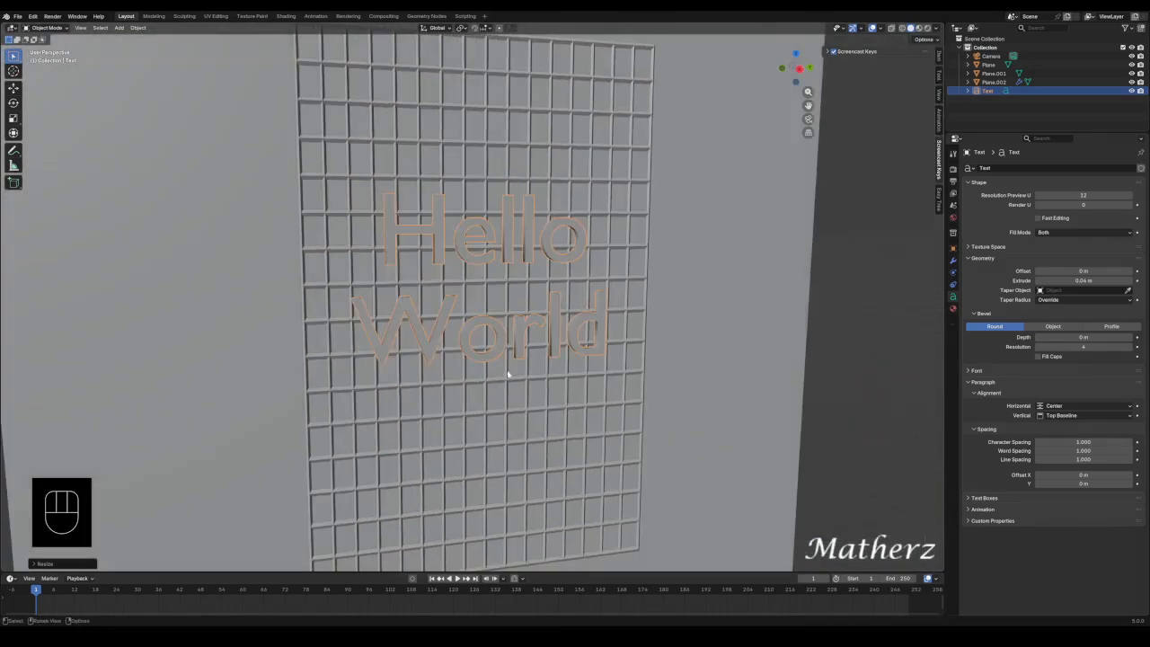
pyautogui.click(977, 372)
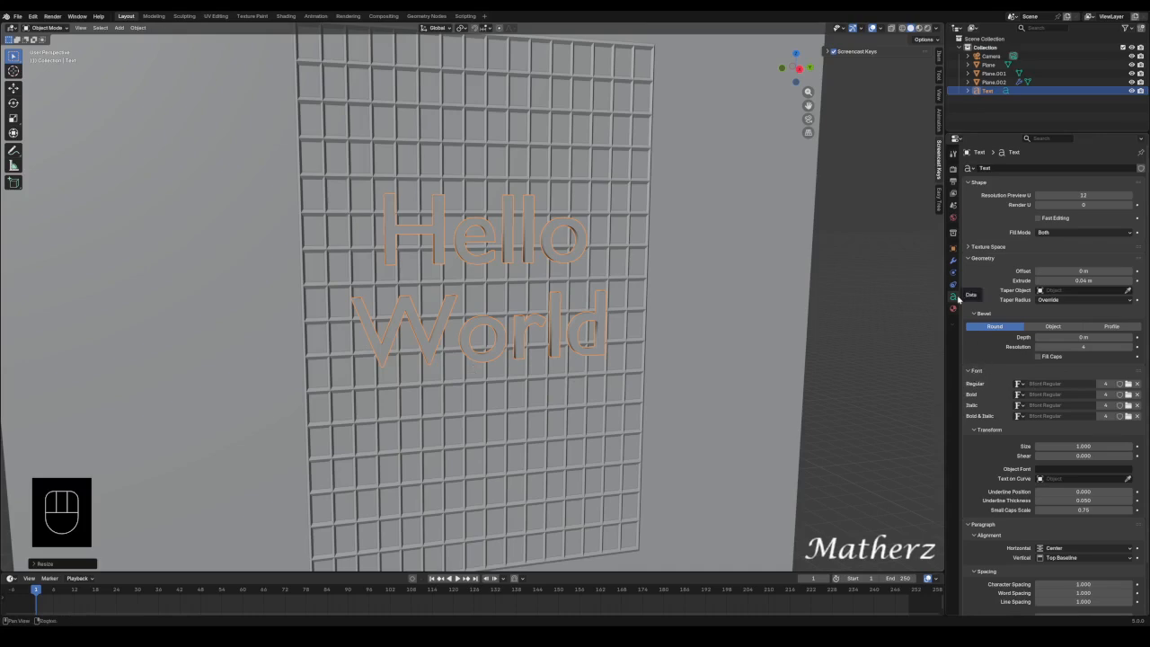
pyautogui.click(1129, 384)
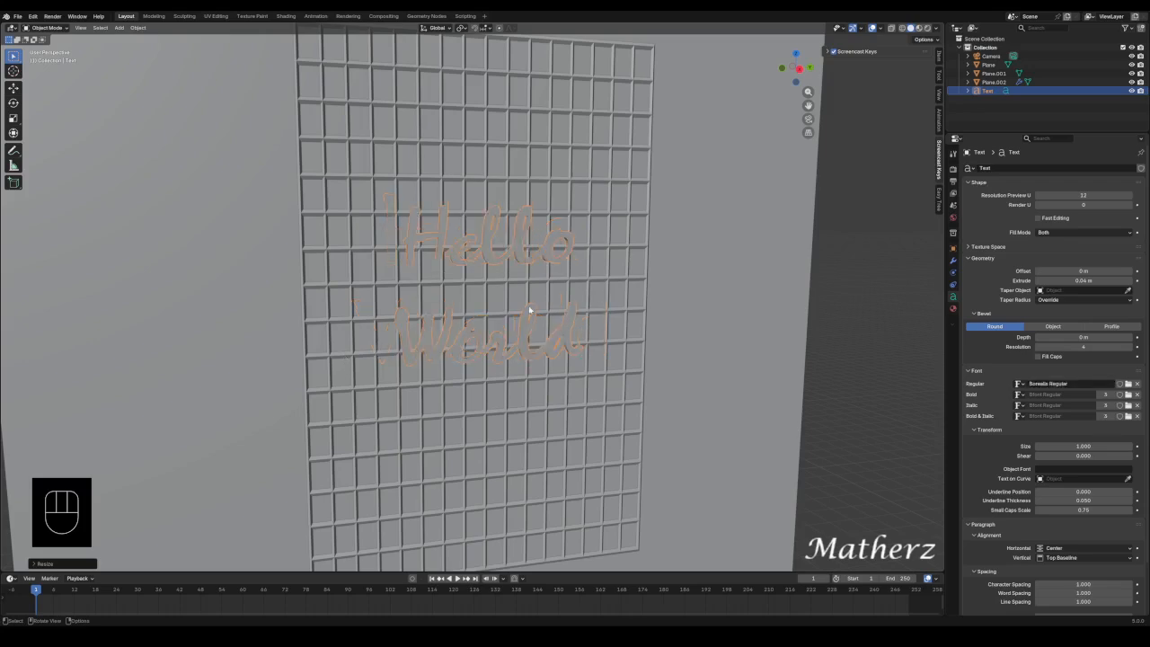
pyautogui.moveTo(431, 338); pyautogui.dragTo(493, 358, button='middle')
pyautogui.scroll(-3, 419, 354)
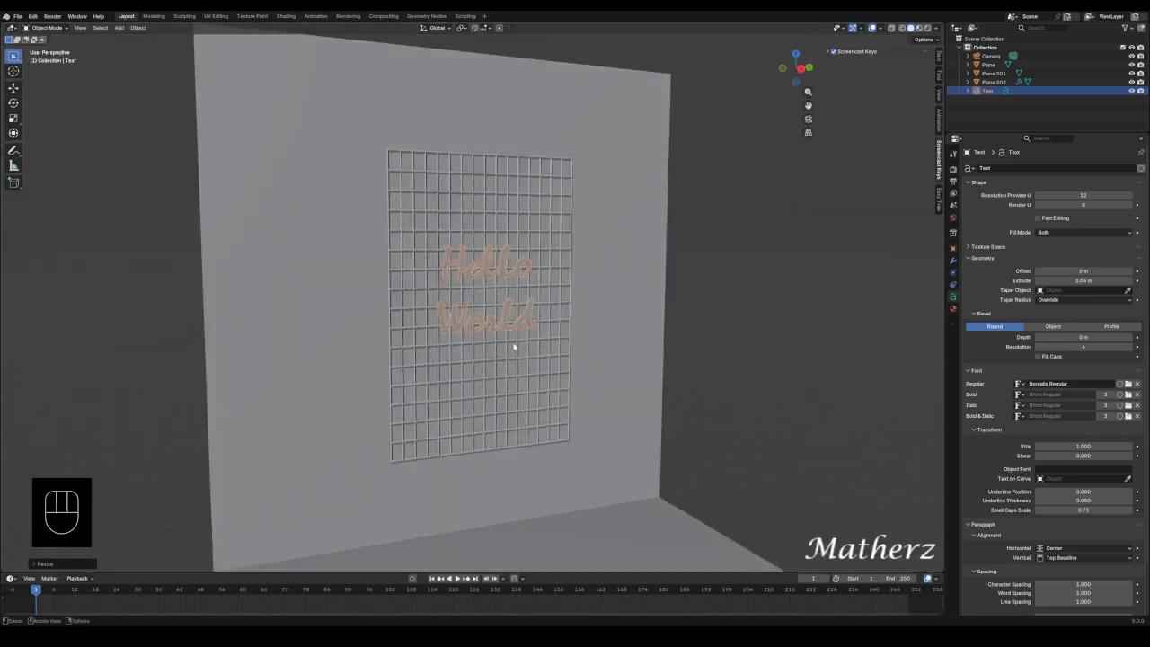
# Enlarge the script text and shift it slightly sideways to center it on the window grid
pyautogui.press('s')
pyautogui.click(526, 369)
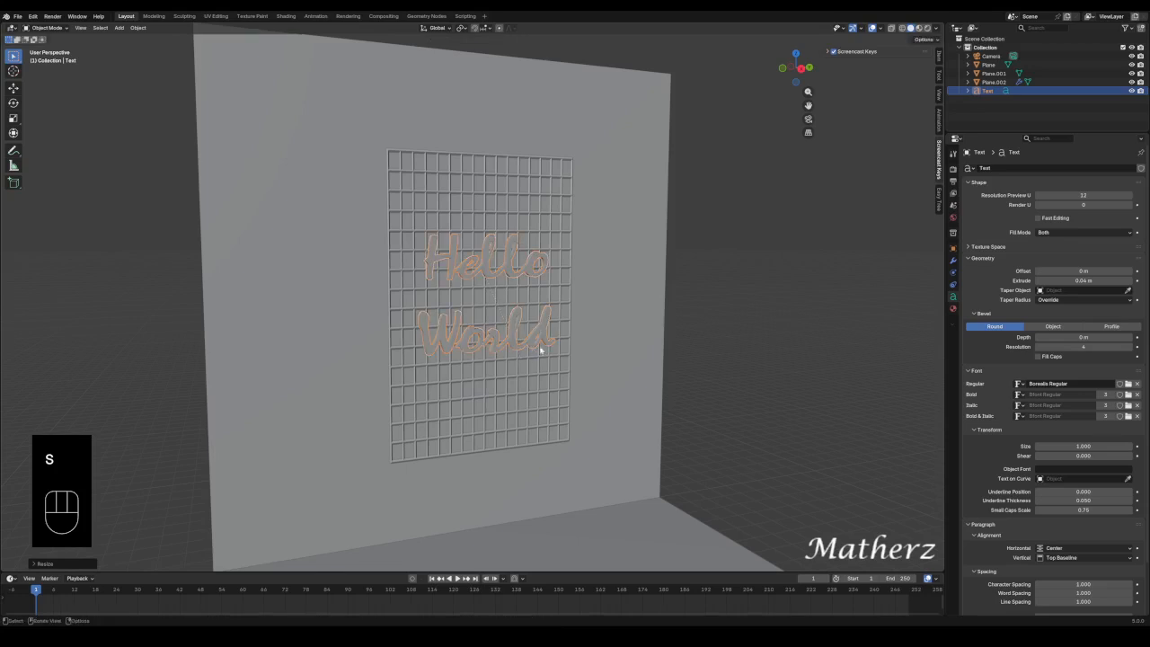
pyautogui.press('g')
pyautogui.moveTo(539, 349); pyautogui.dragTo(539, 352, button='middle')
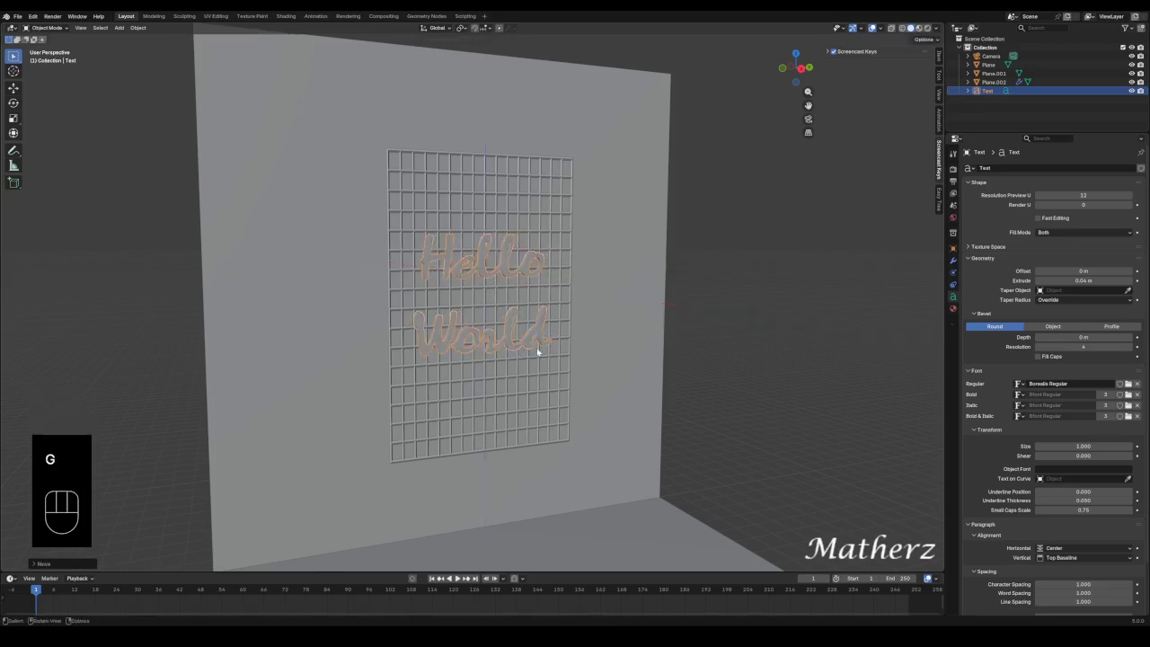
pyautogui.click(539, 351)
# Switch the viewport to rendered shading and give the text a new material with an Emission surface
pyautogui.click(954, 308)
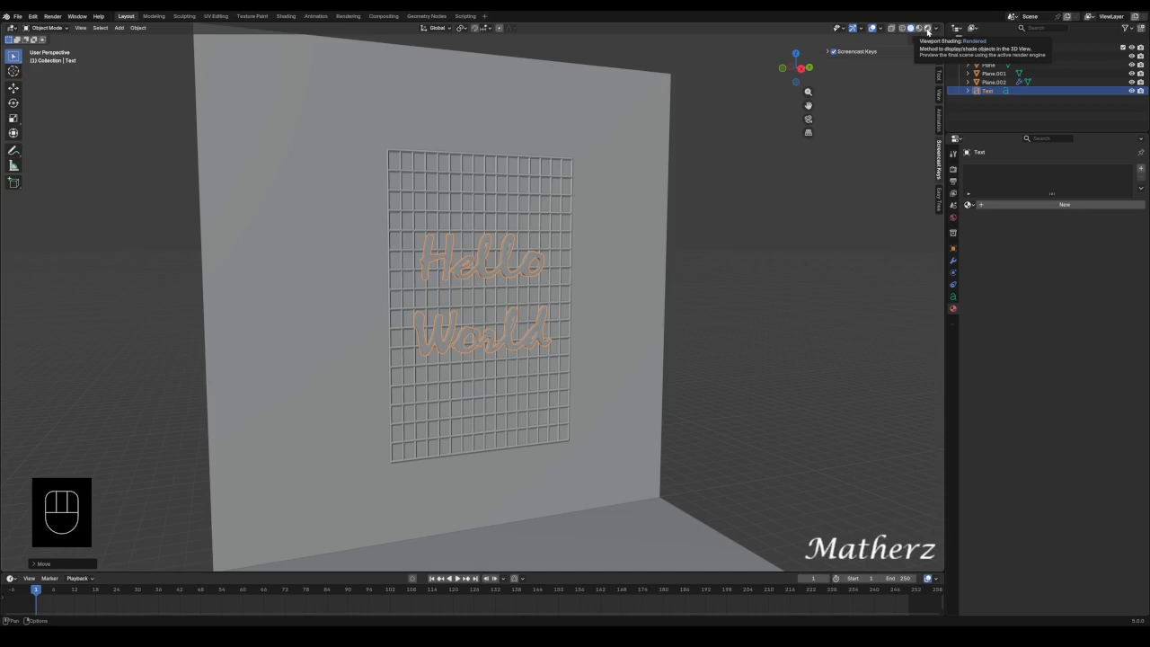
pyautogui.click(929, 29)
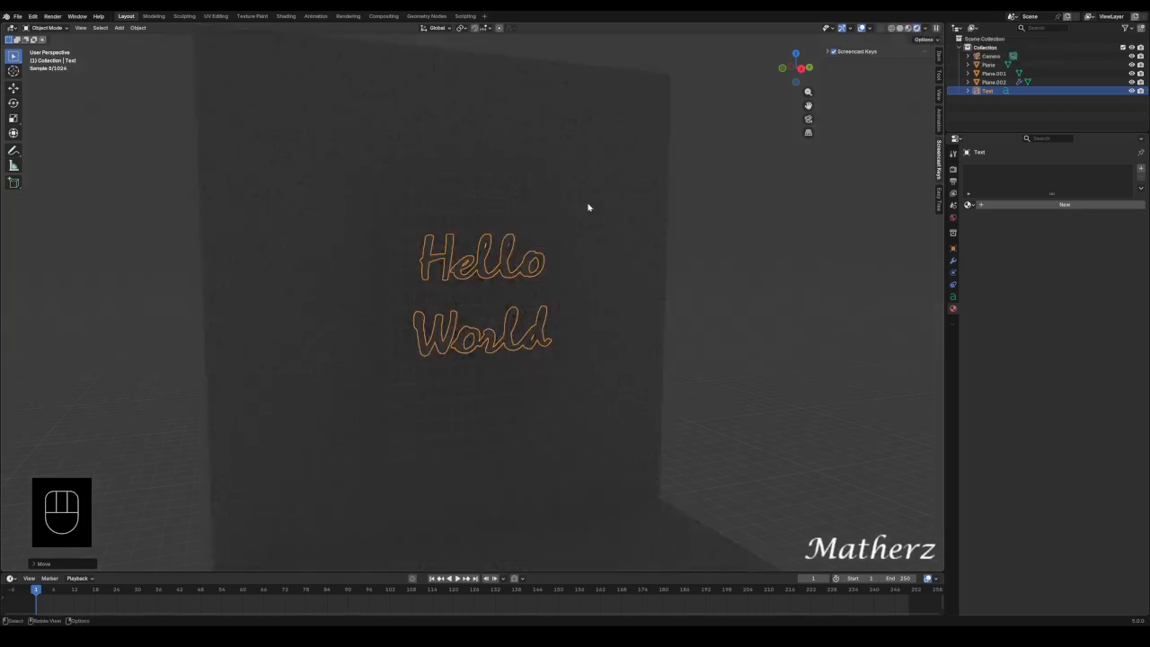
pyautogui.click(1017, 205)
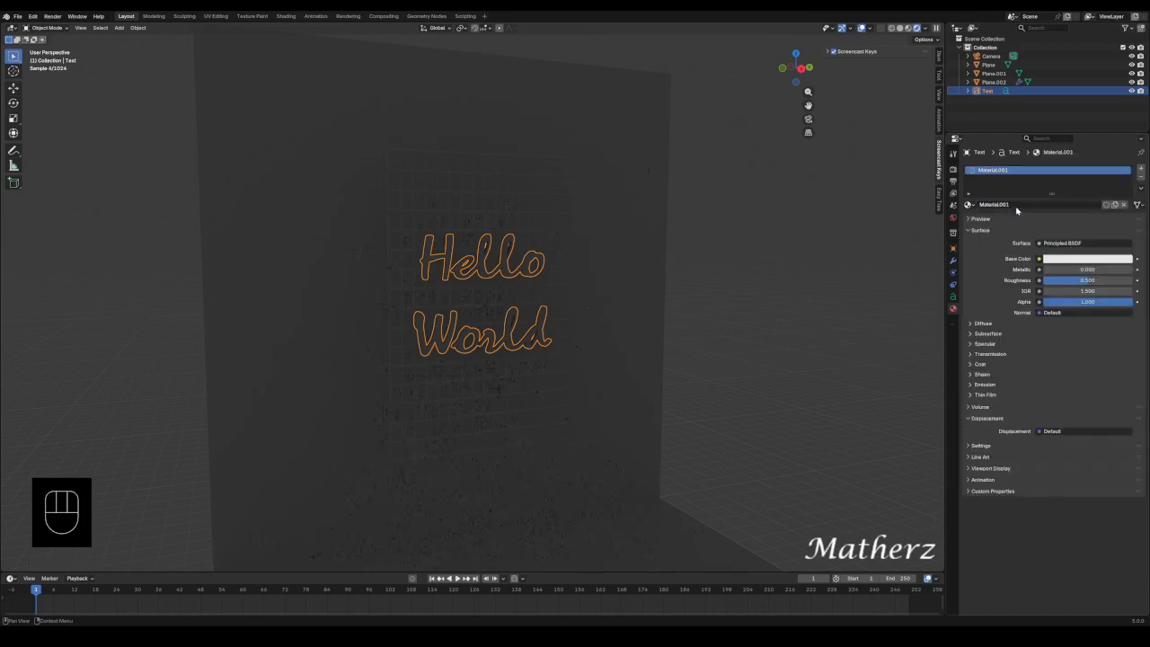
pyautogui.click(1068, 242)
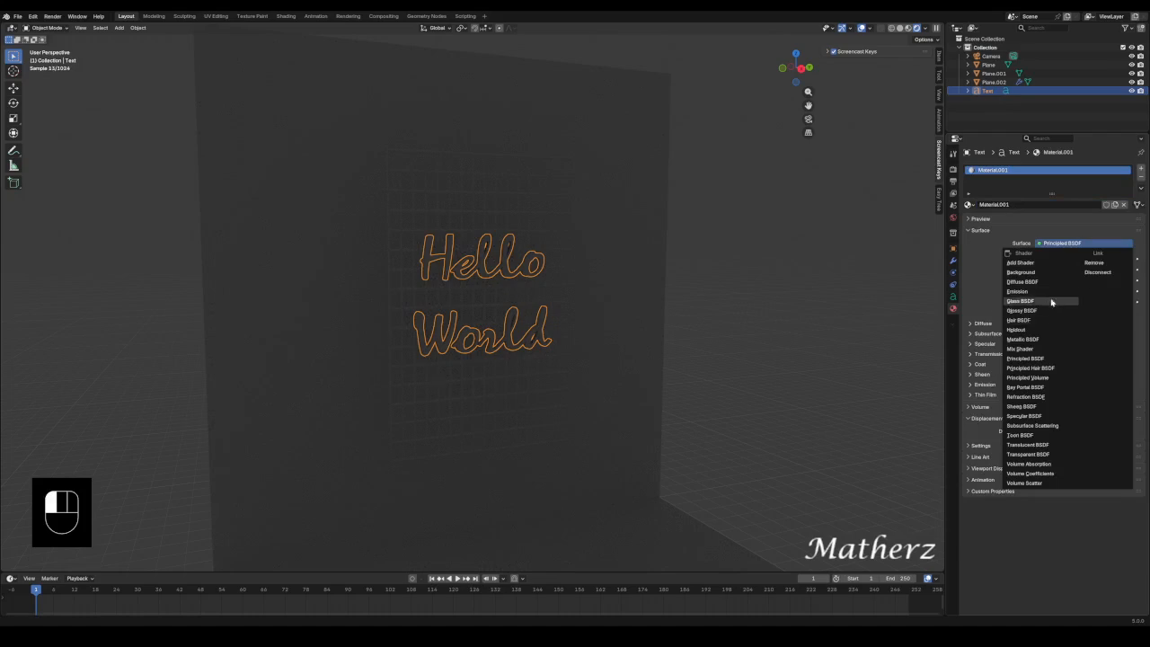
pyautogui.click(1042, 291)
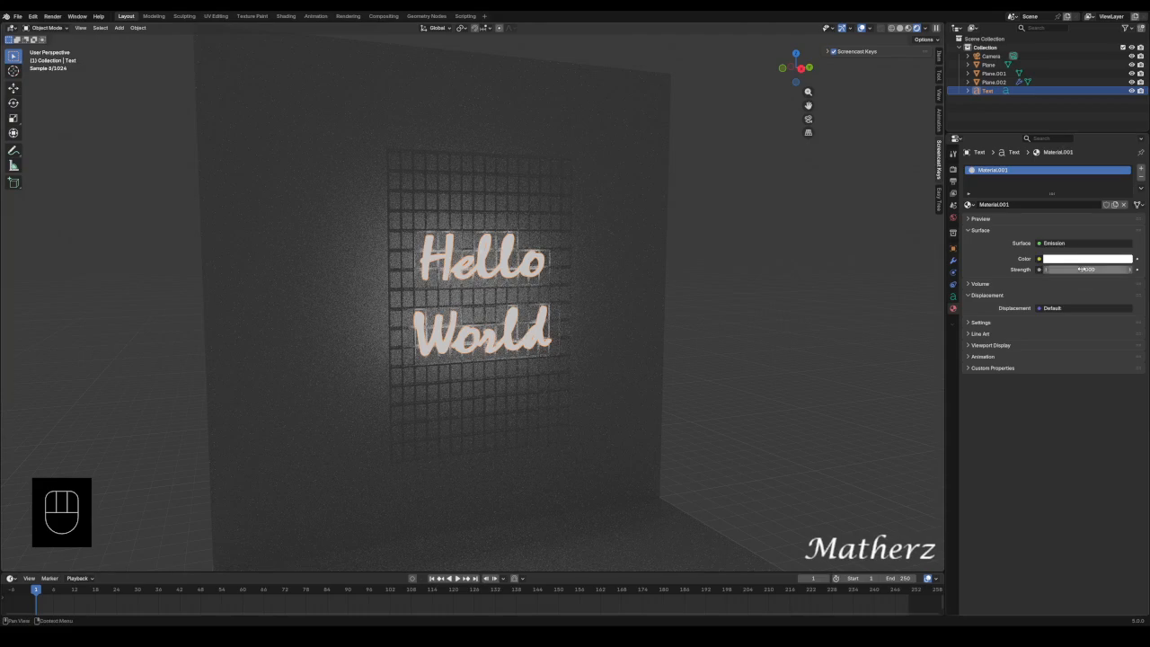
# Set the text material's emission strength to 2.6 and its color to light green
pyautogui.moveTo(1083, 269)
pyautogui.mouseDown()
pyautogui.moveTo(1053, 269)
pyautogui.moveTo(1087, 269)
pyautogui.moveTo(1069, 269)
pyautogui.mouseUp()
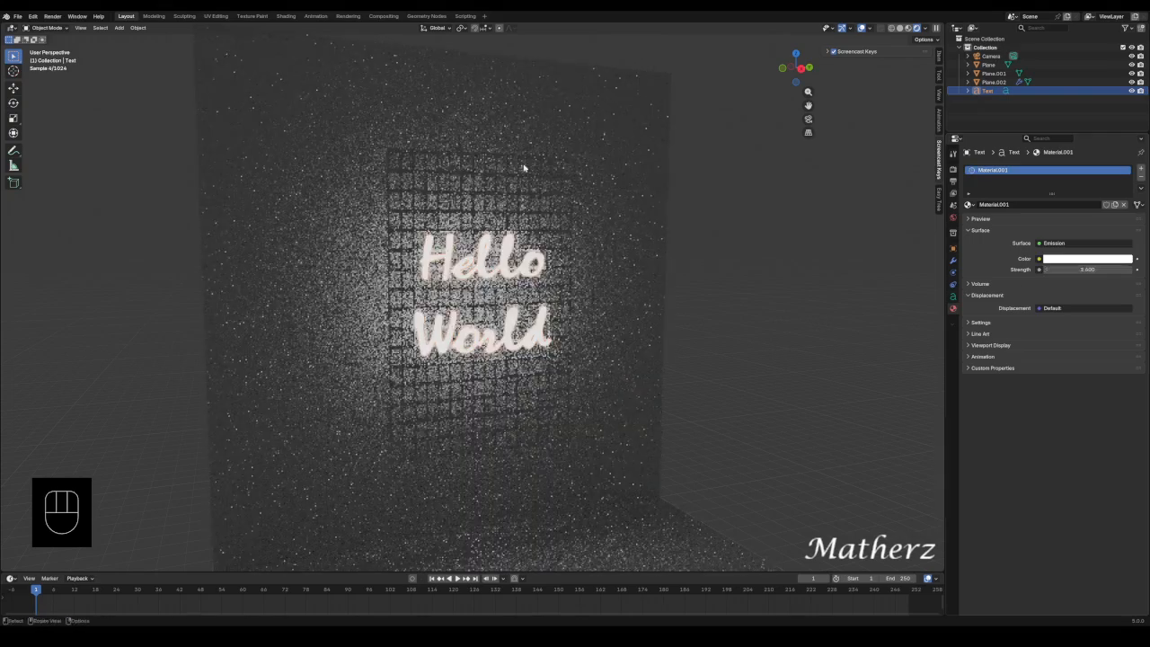
pyautogui.click(1085, 258)
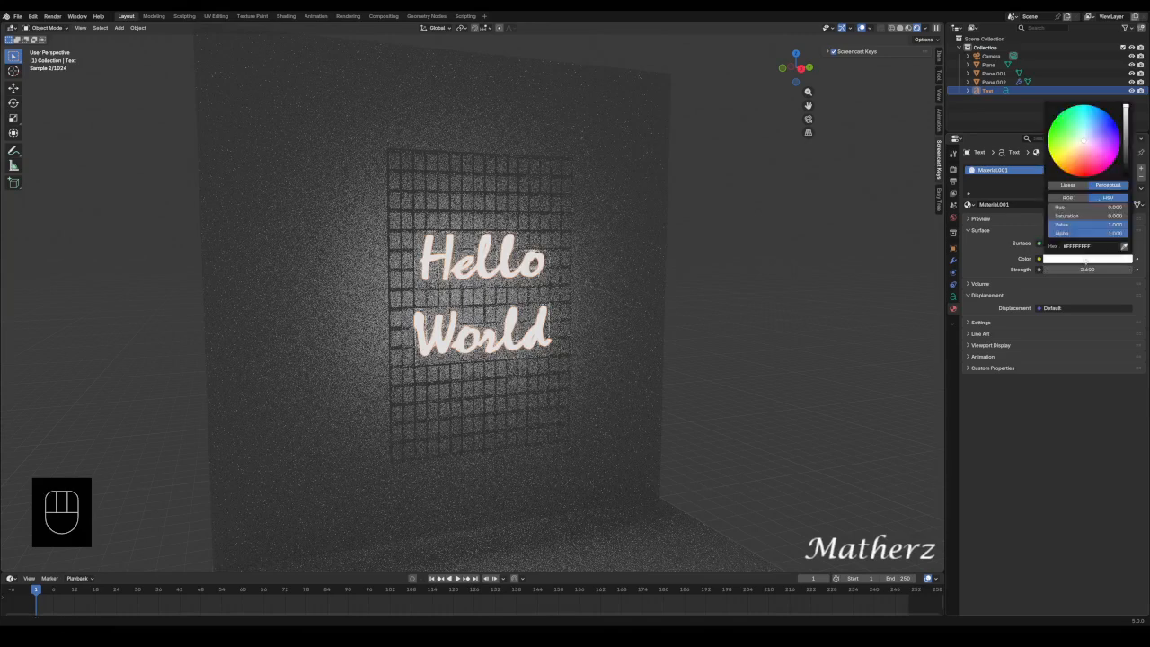
pyautogui.moveTo(1095, 135)
pyautogui.mouseDown()
pyautogui.moveTo(1103, 126)
pyautogui.moveTo(1080, 117)
pyautogui.moveTo(1075, 133)
pyautogui.mouseUp()
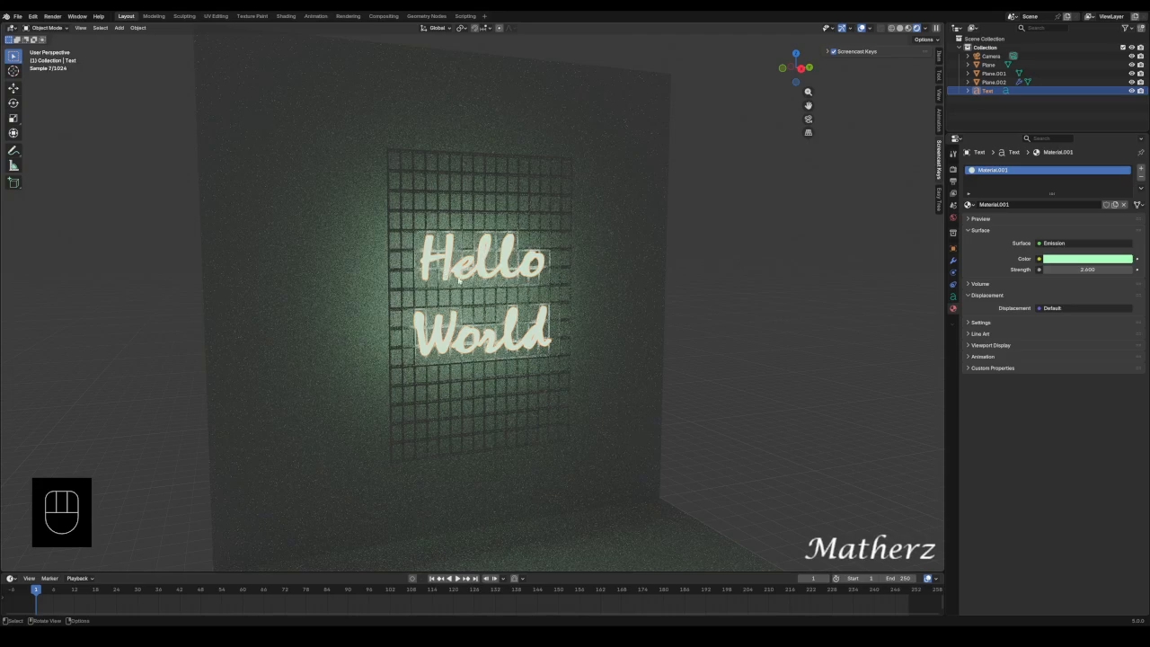
# Switch the viewport to Material Preview shading with the text and window grid in view
pyautogui.click(908, 28)
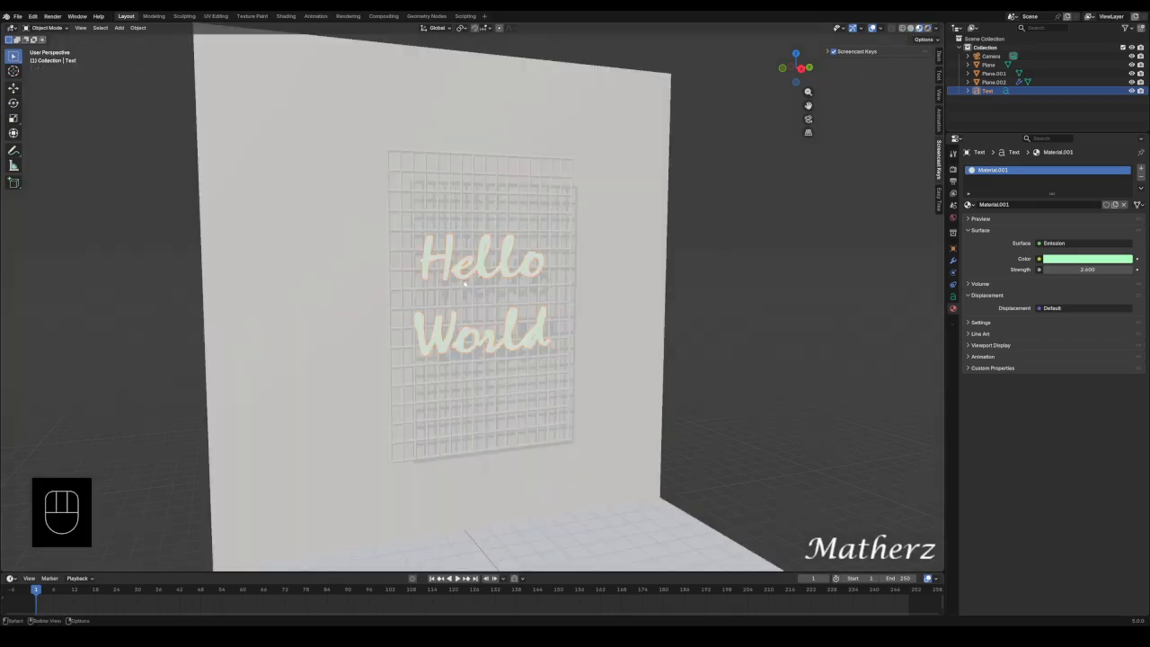
pyautogui.scroll(4, 388, 262)
pyautogui.scroll(-2, 387, 262)
pyautogui.scroll(-4, 434, 299)
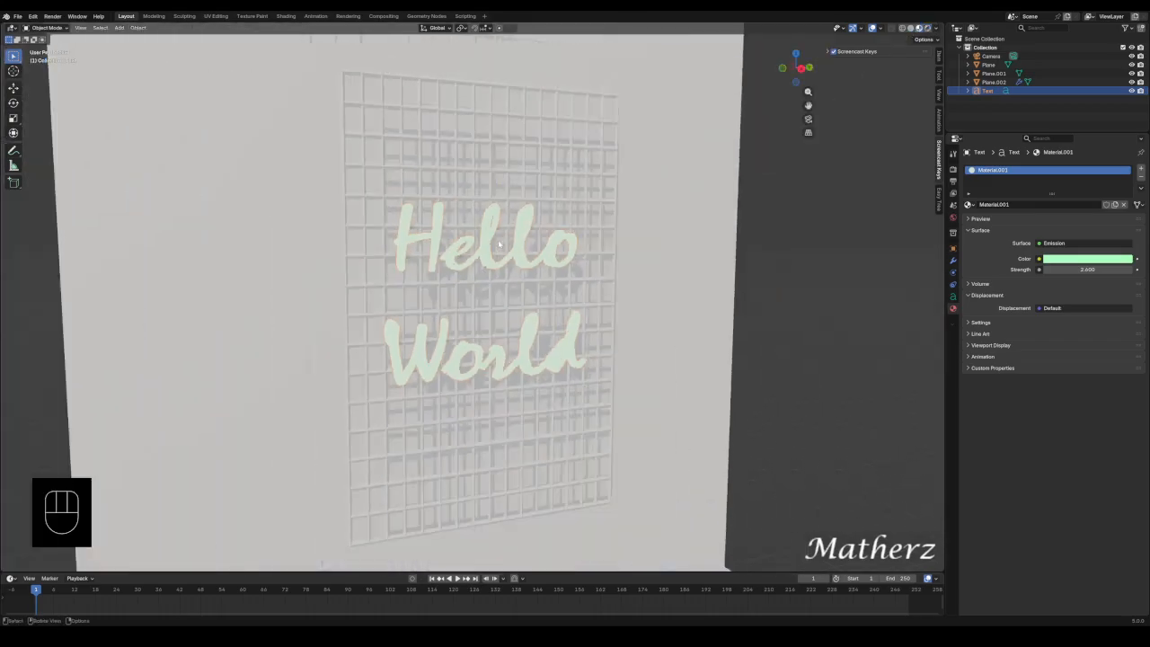
pyautogui.press('shift')
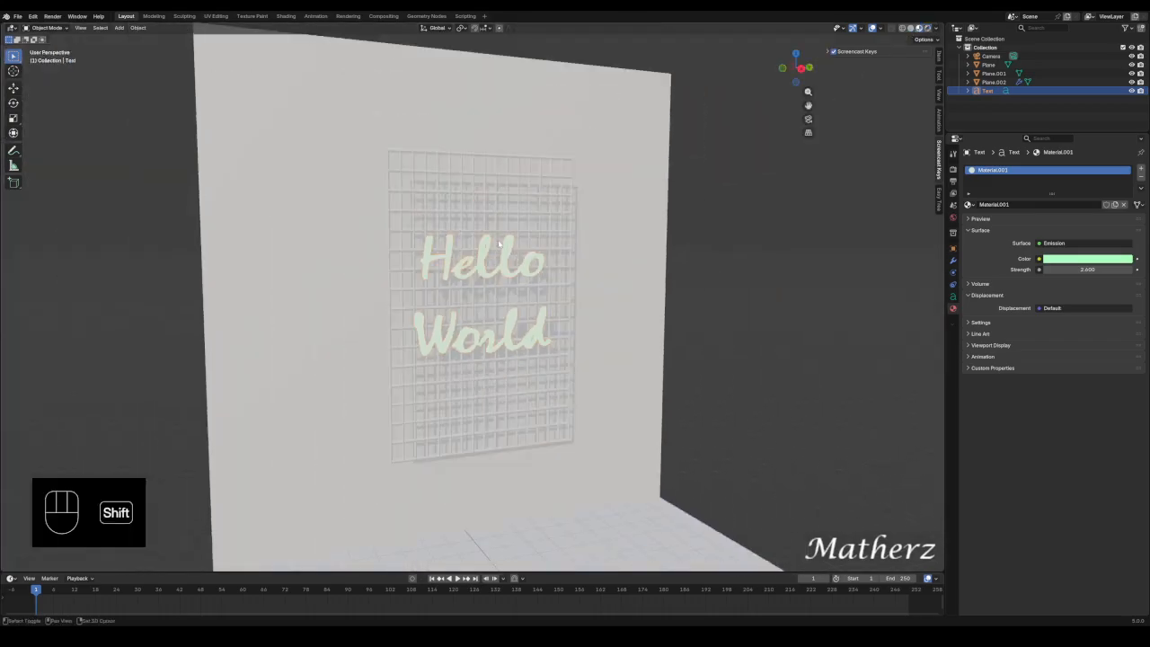
# Duplicate the Hello World text in place and delete the word Hello and its line break from the copy
pyautogui.hotkey('shift', 'd')
pyautogui.rightClick(498, 242)
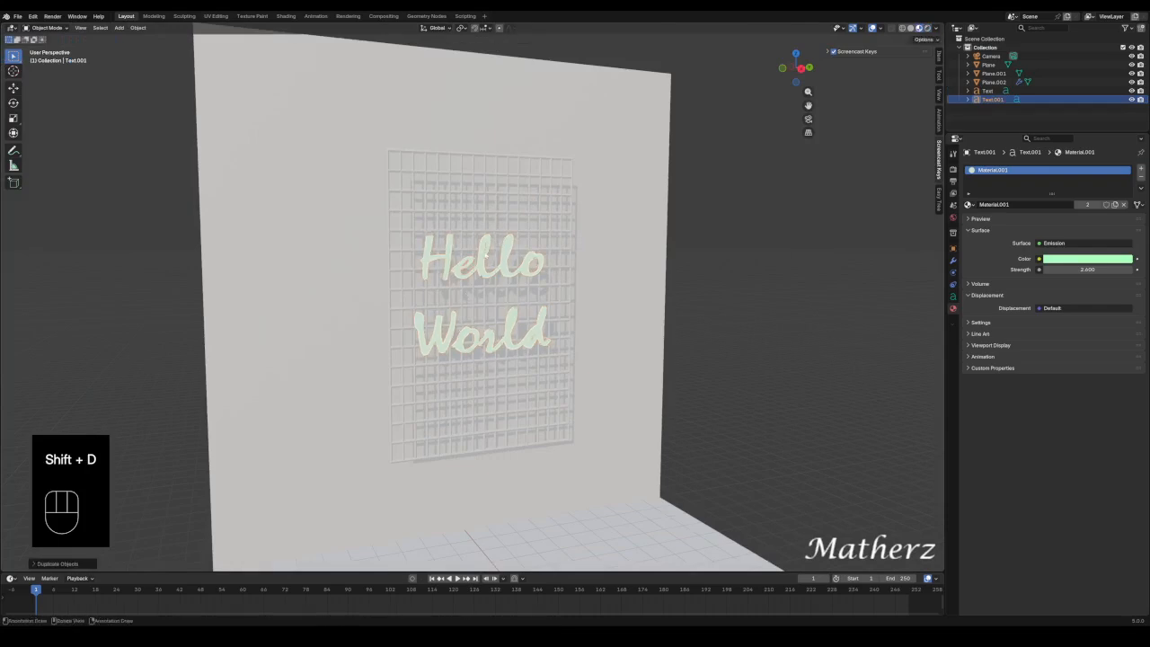
pyautogui.click(45, 28)
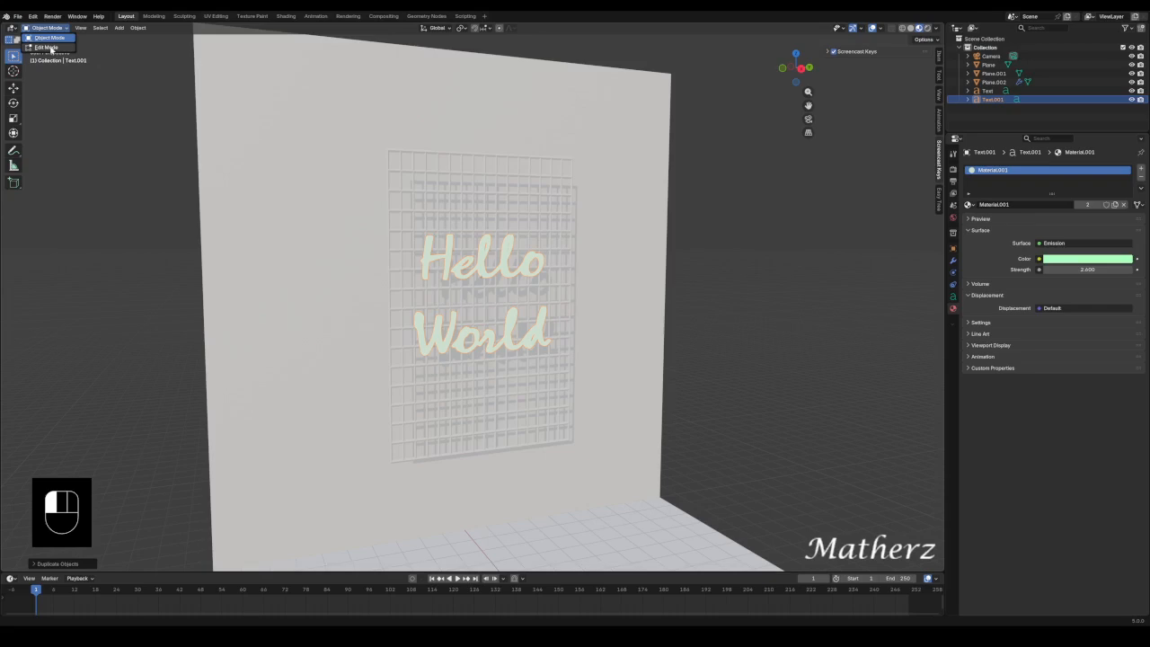
pyautogui.click(51, 47)
pyautogui.press('Left')
pyautogui.press('Left')
pyautogui.press('Left')
pyautogui.press('Left')
pyautogui.press('Left')
pyautogui.press('Left')
pyautogui.press('Left')
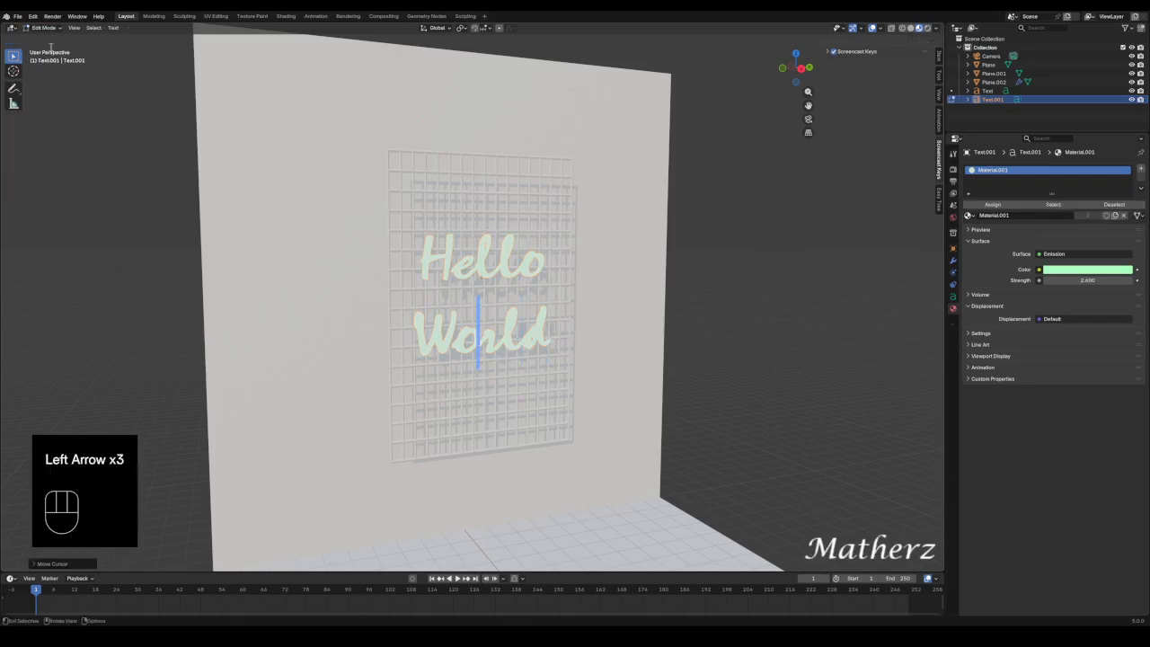
pyautogui.press('Right')
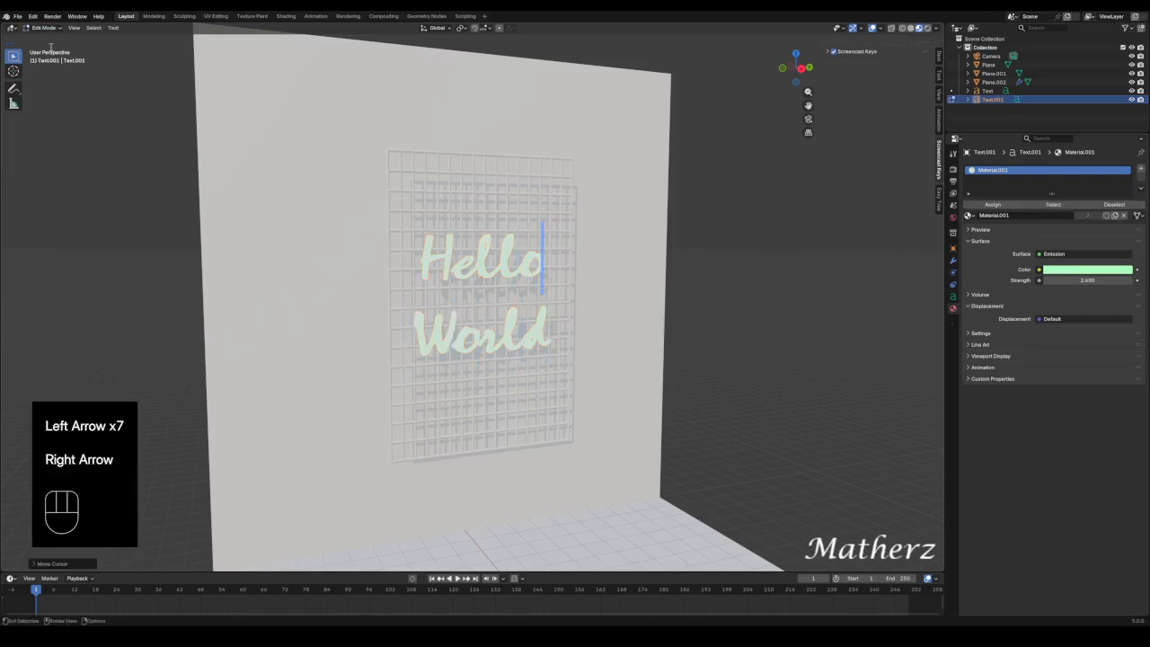
pyautogui.press('BackSpace')
pyautogui.press('BackSpace')
pyautogui.press('BackSpace')
pyautogui.press('BackSpace')
pyautogui.press('BackSpace')
pyautogui.press('BackSpace')
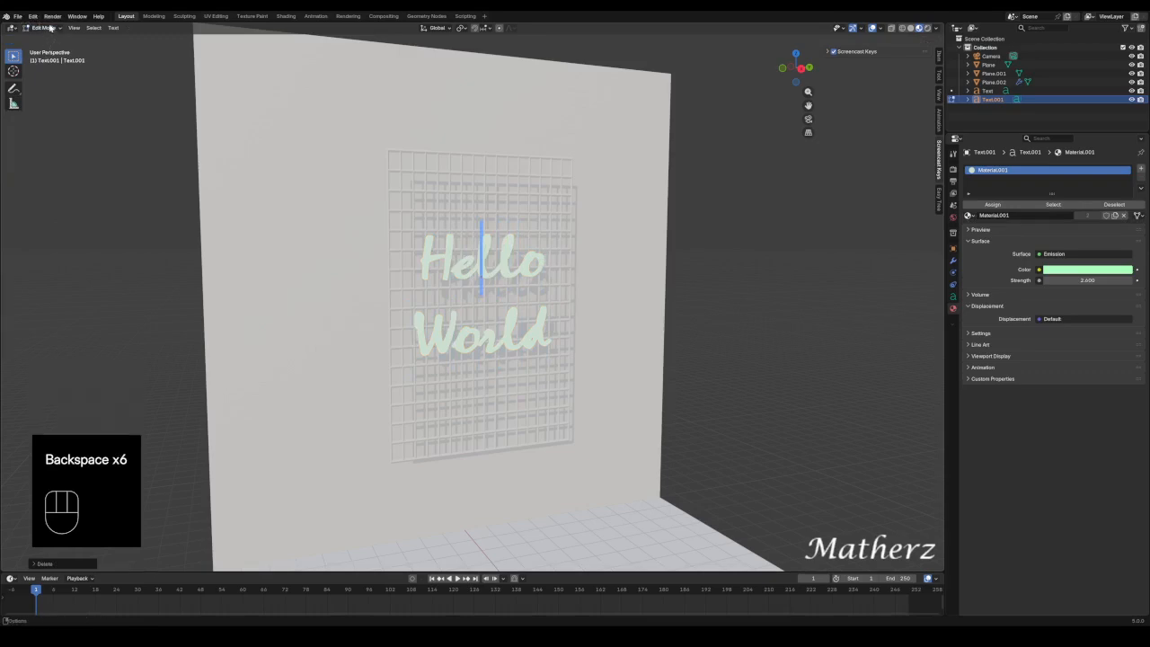
pyautogui.press('Down')
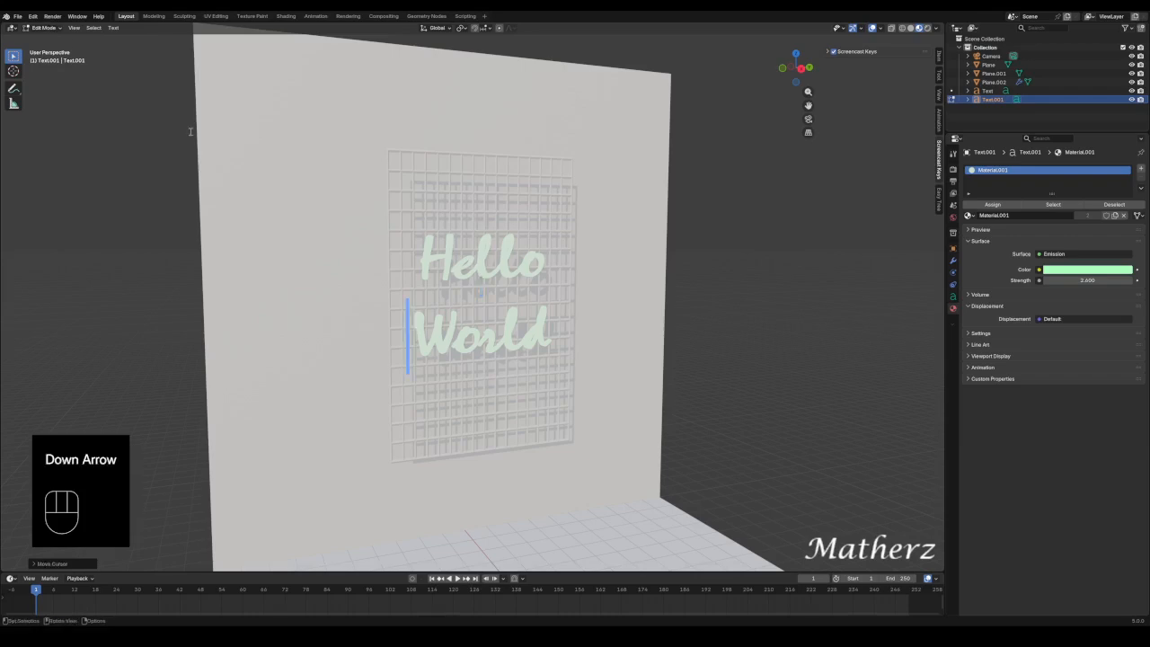
pyautogui.press('BackSpace')
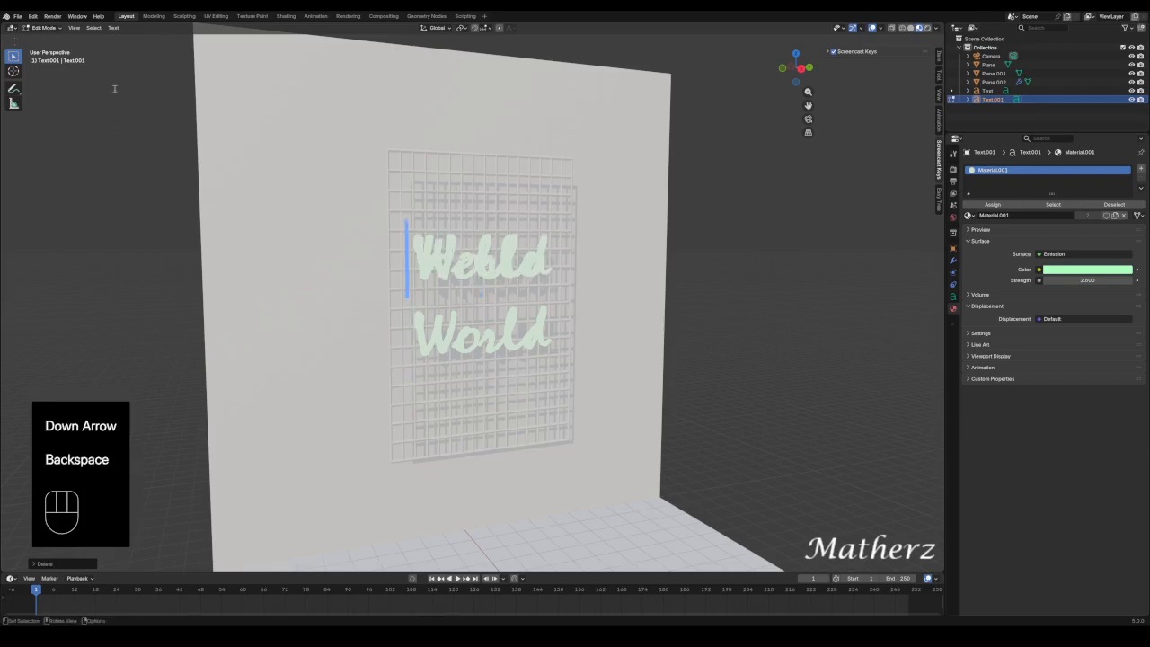
pyautogui.click(52, 27)
pyautogui.click(49, 37)
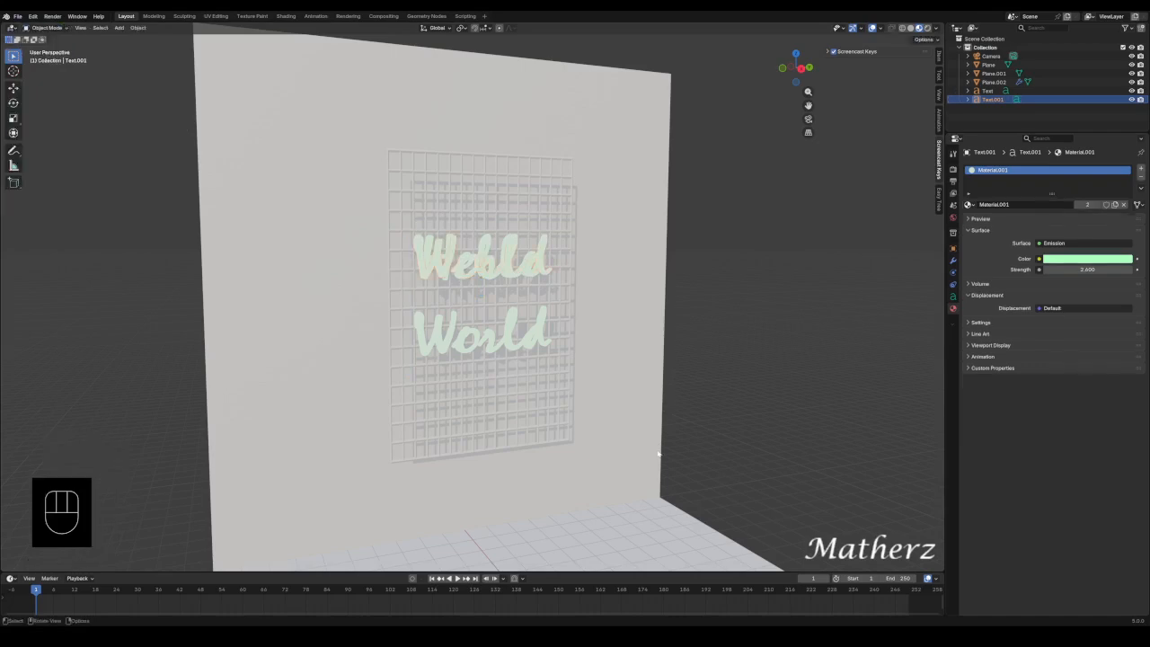
# Move the World copy straight down along Z below the original text and replace its material with a new Emission one
pyautogui.press('g')
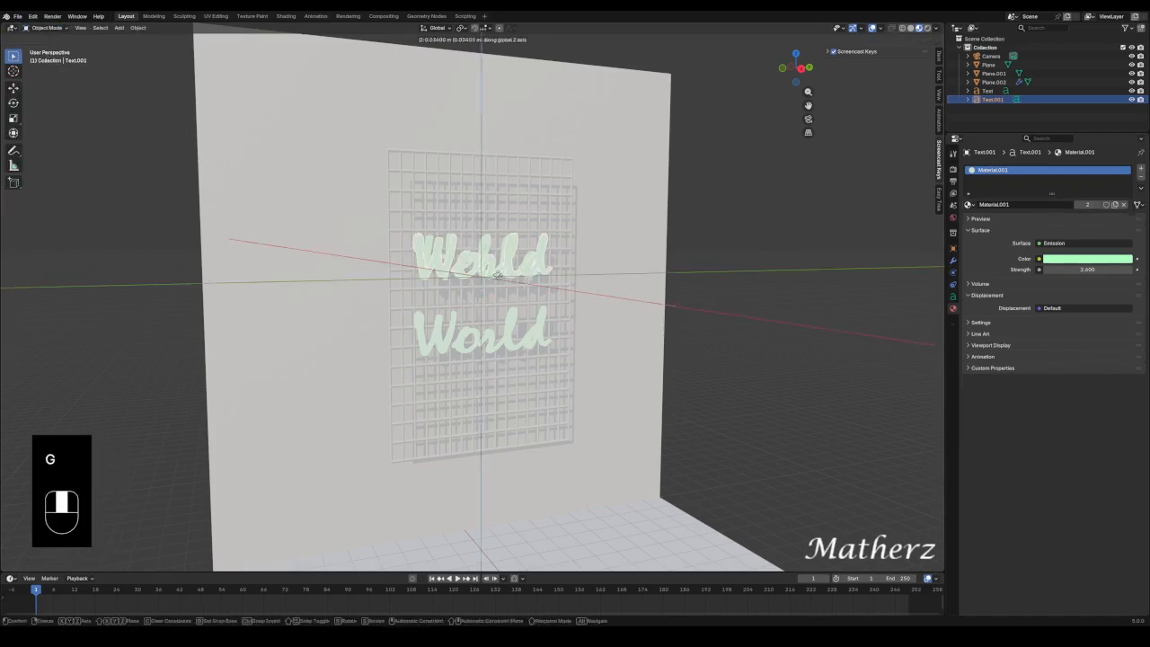
pyautogui.click(533, 420)
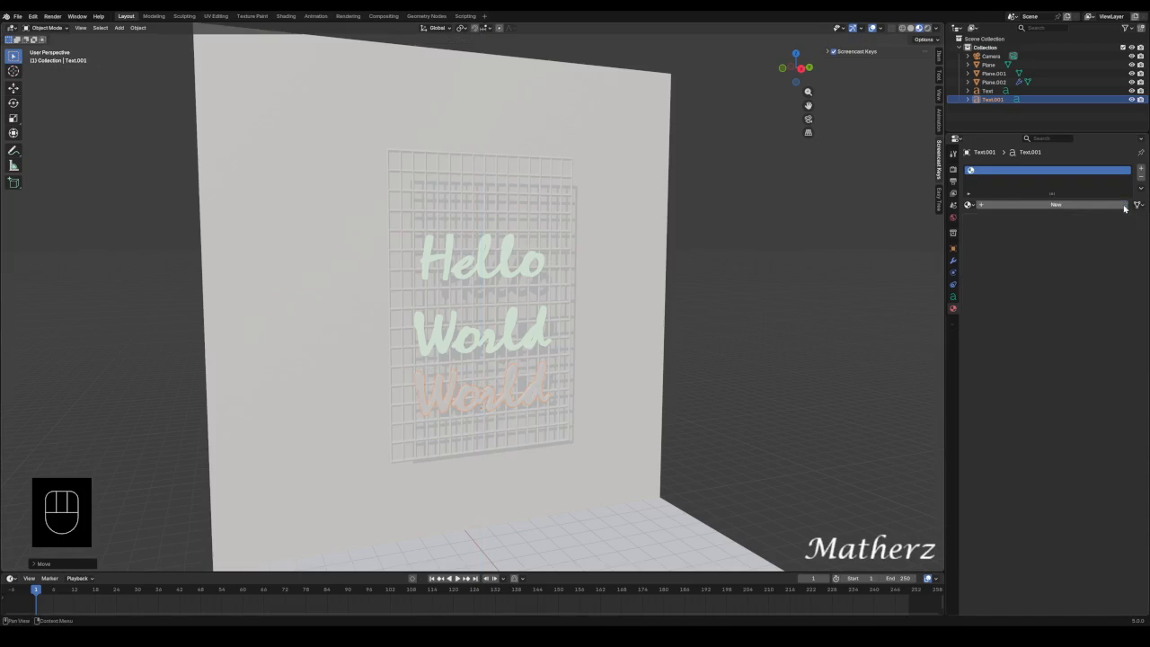
pyautogui.click(1097, 206)
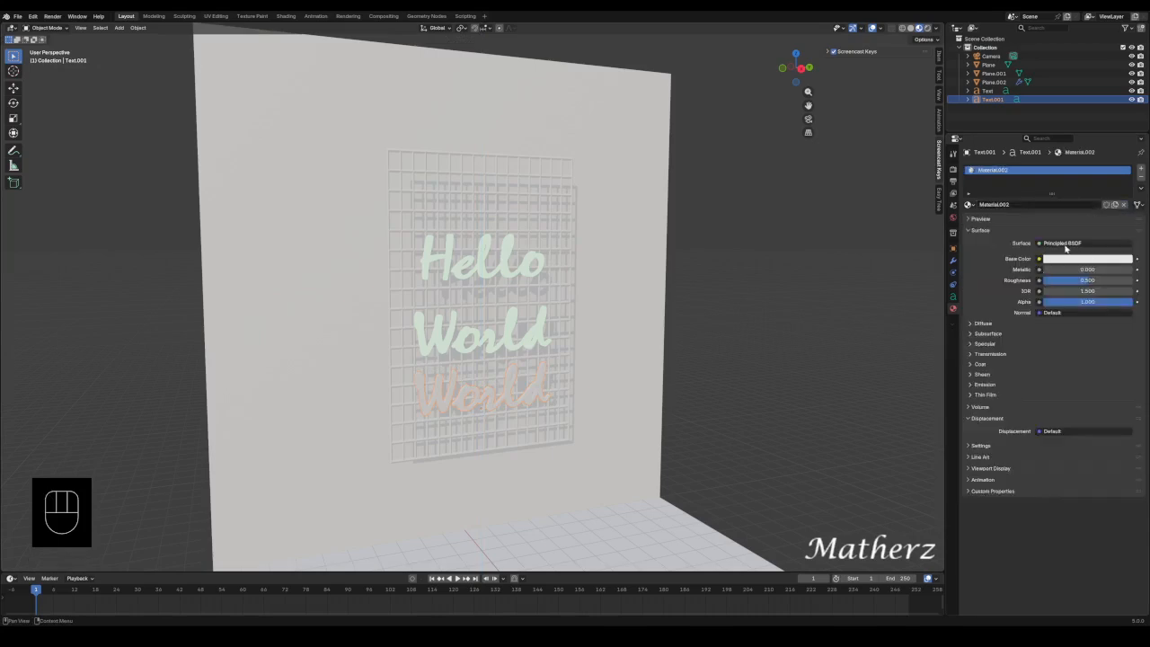
pyautogui.click(1065, 243)
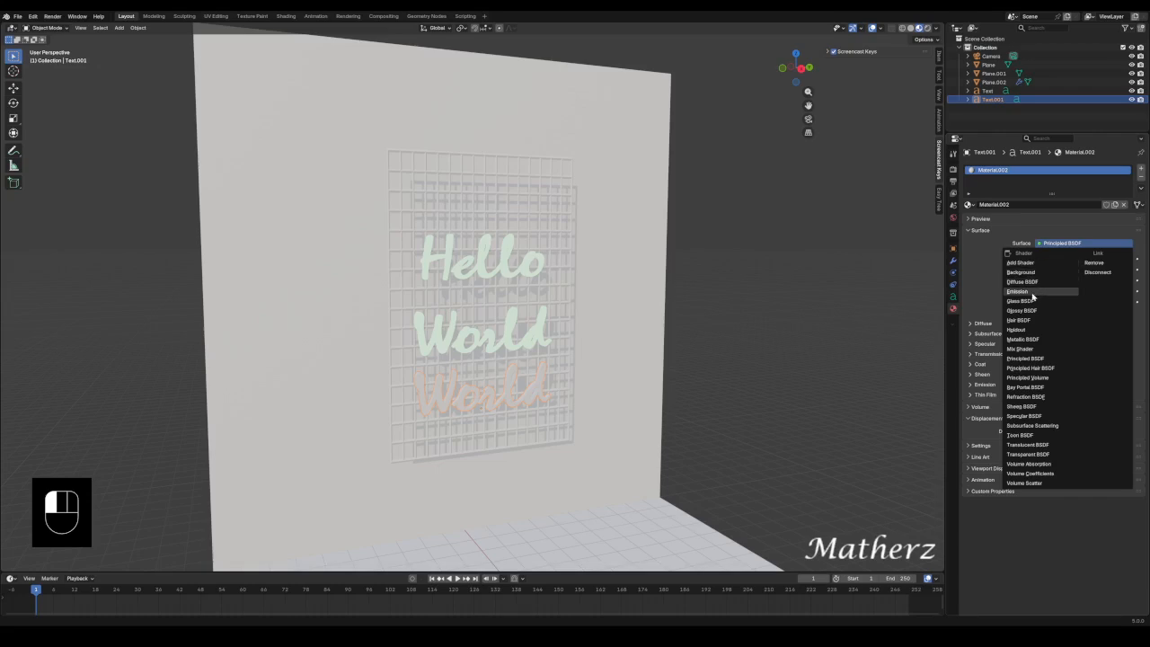
pyautogui.click(1034, 292)
# Set the World copy's emission color to hot pink
pyautogui.click(1063, 260)
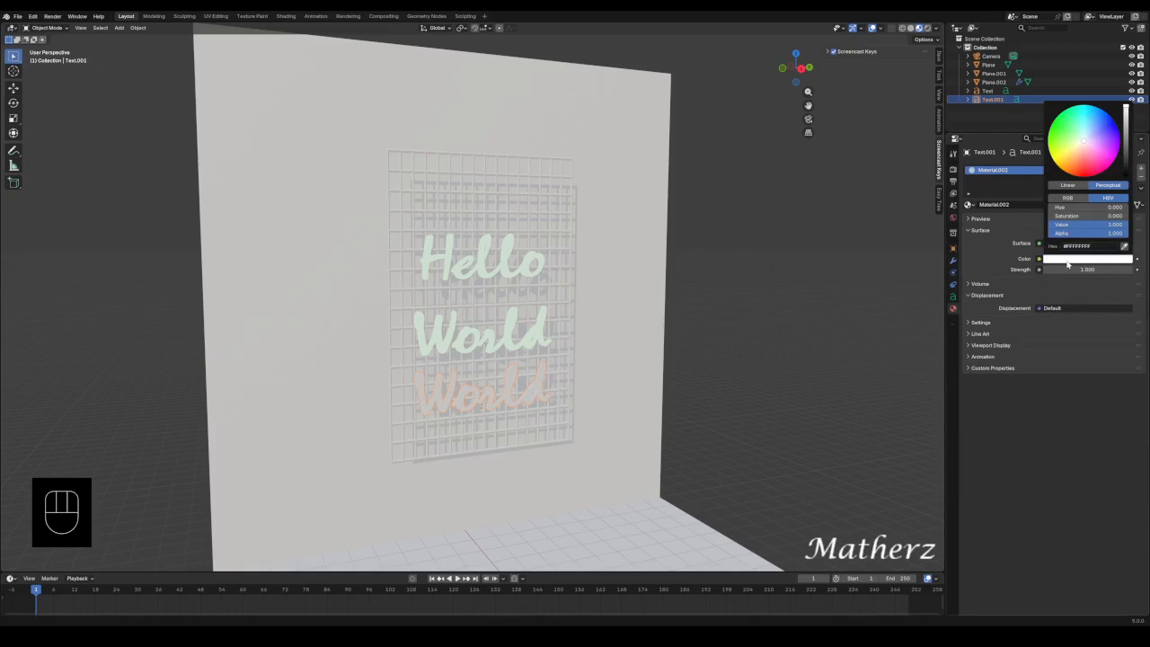
pyautogui.moveTo(1083, 141); pyautogui.dragTo(1103, 167)
pyautogui.click(475, 345)
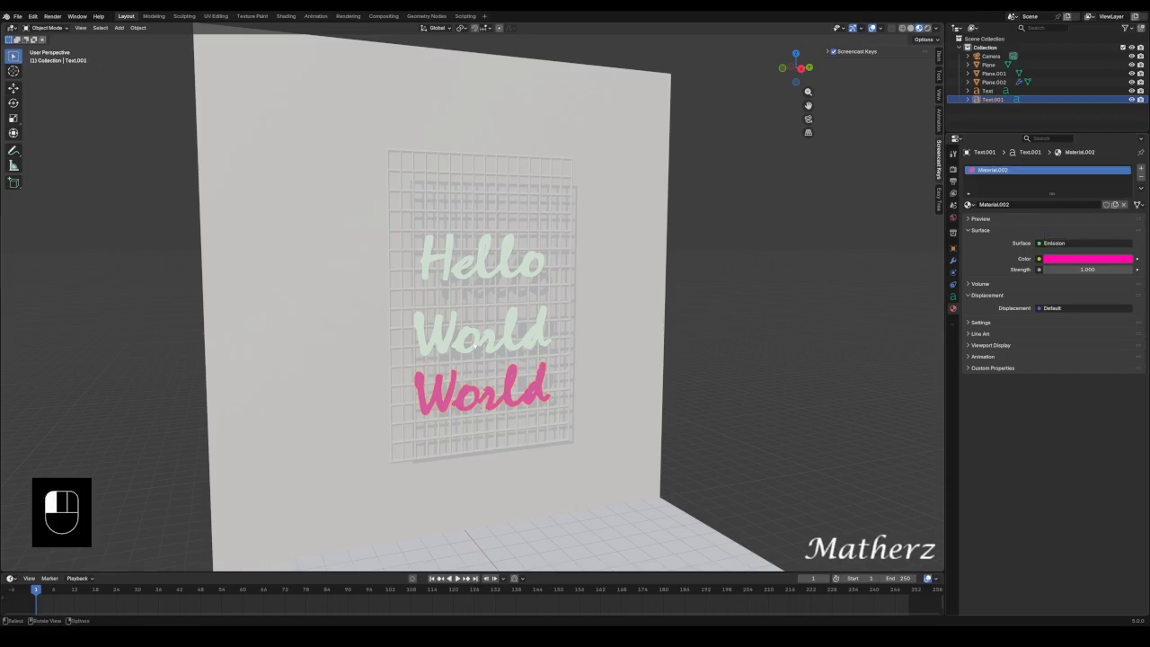
# Delete the word World from the original green text, leaving only Hello, and return to Object Mode
pyautogui.click(483, 258)
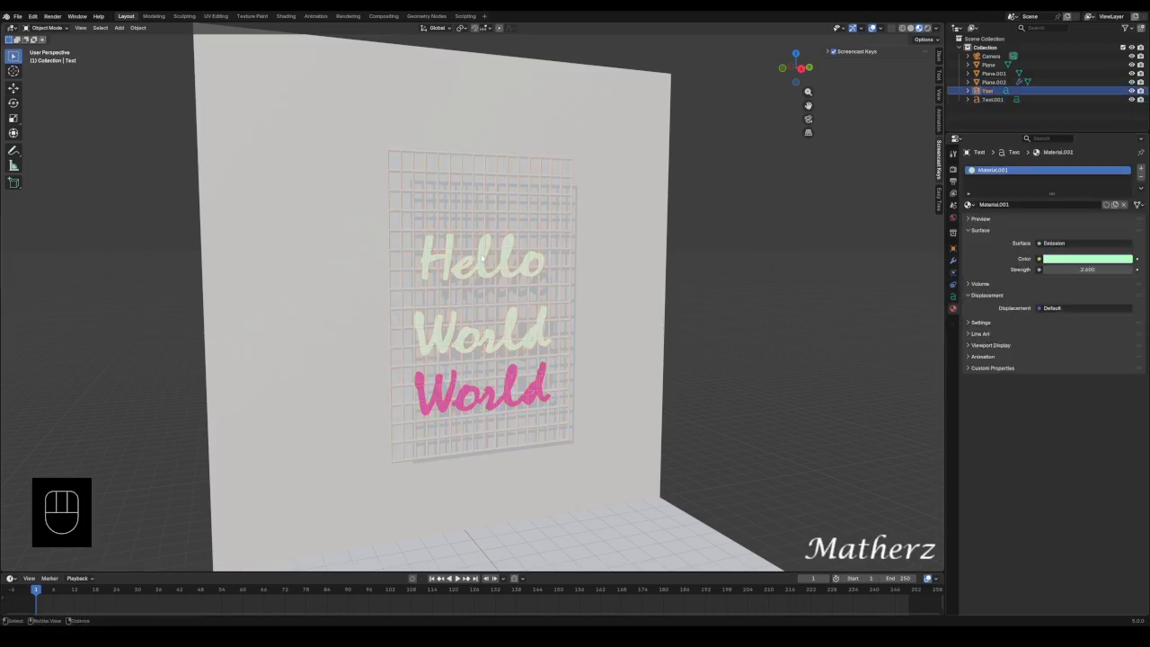
pyautogui.click(47, 28)
pyautogui.click(56, 48)
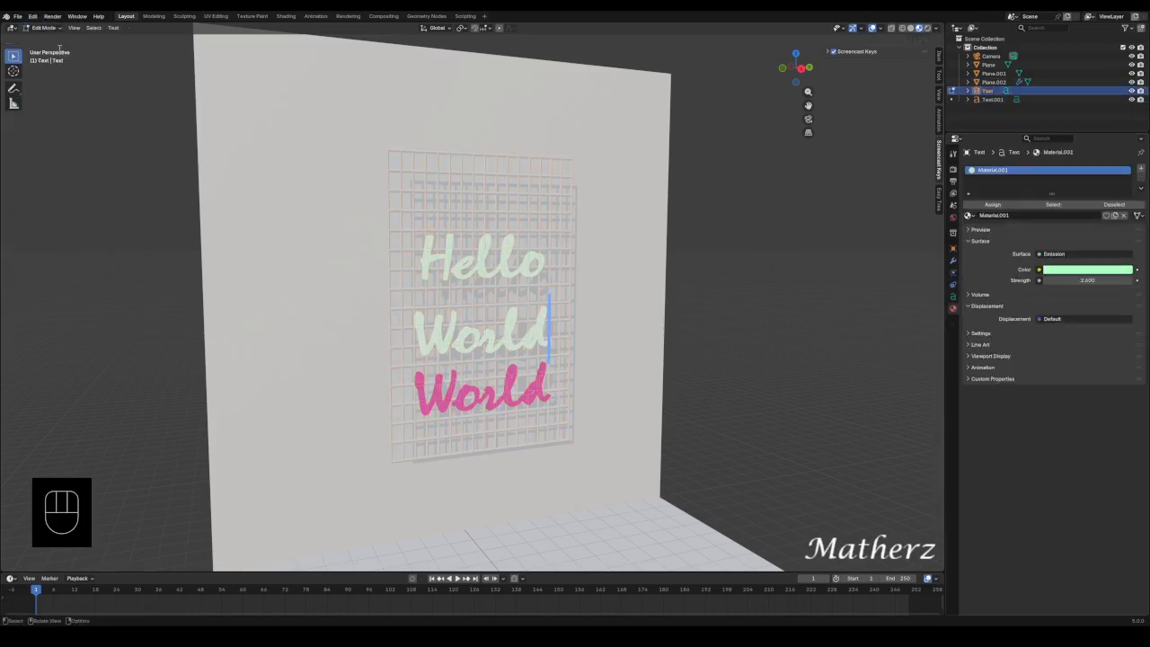
pyautogui.press('BackSpace')
pyautogui.press('BackSpace')
pyautogui.press('BackSpace')
pyautogui.press('BackSpace')
pyautogui.press('BackSpace')
pyautogui.press('BackSpace')
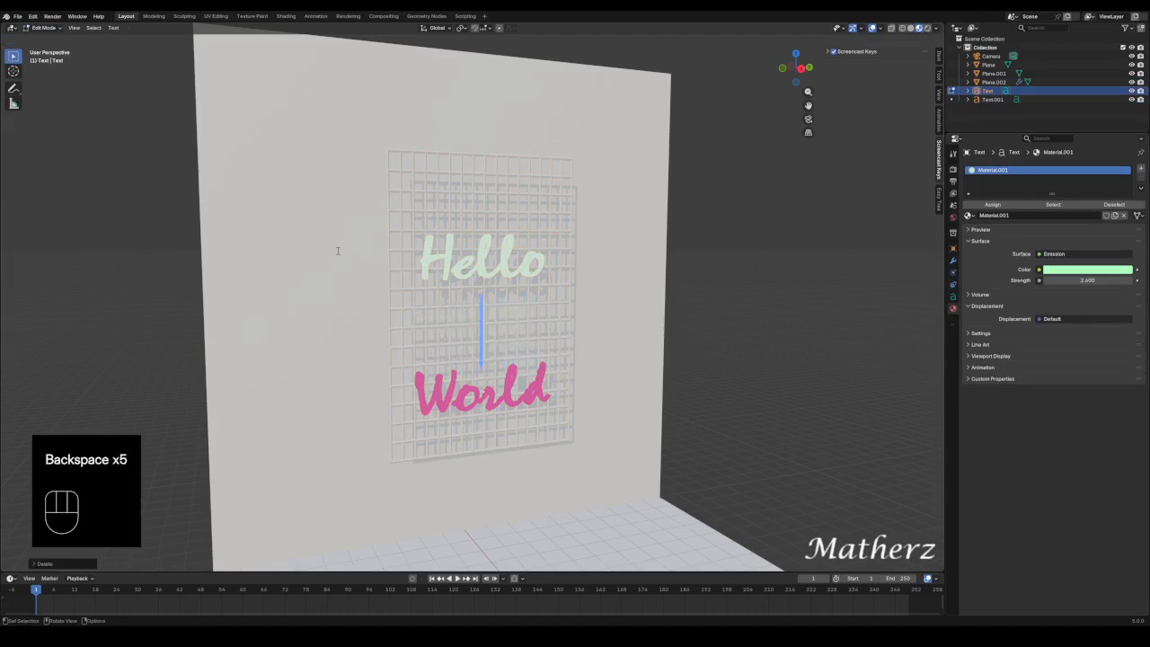
pyautogui.click(43, 28)
pyautogui.click(49, 38)
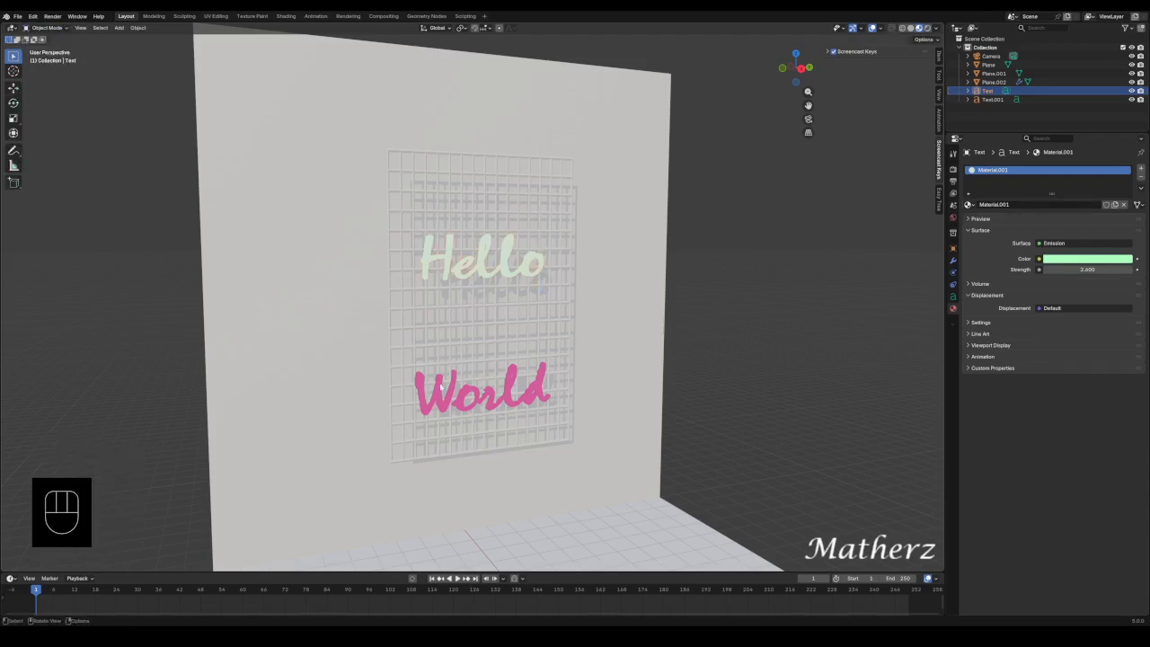
# Move the pink World text straight up along Z to sit just beneath Hello
pyautogui.click(490, 398)
pyautogui.press('g')
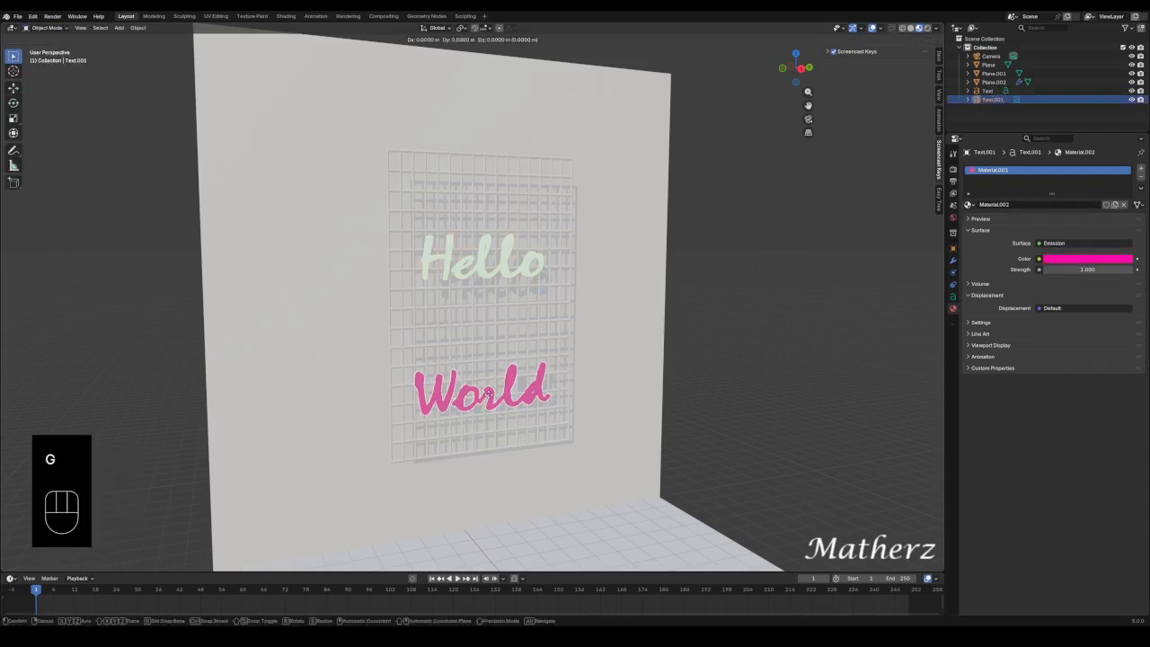
pyautogui.click(541, 280)
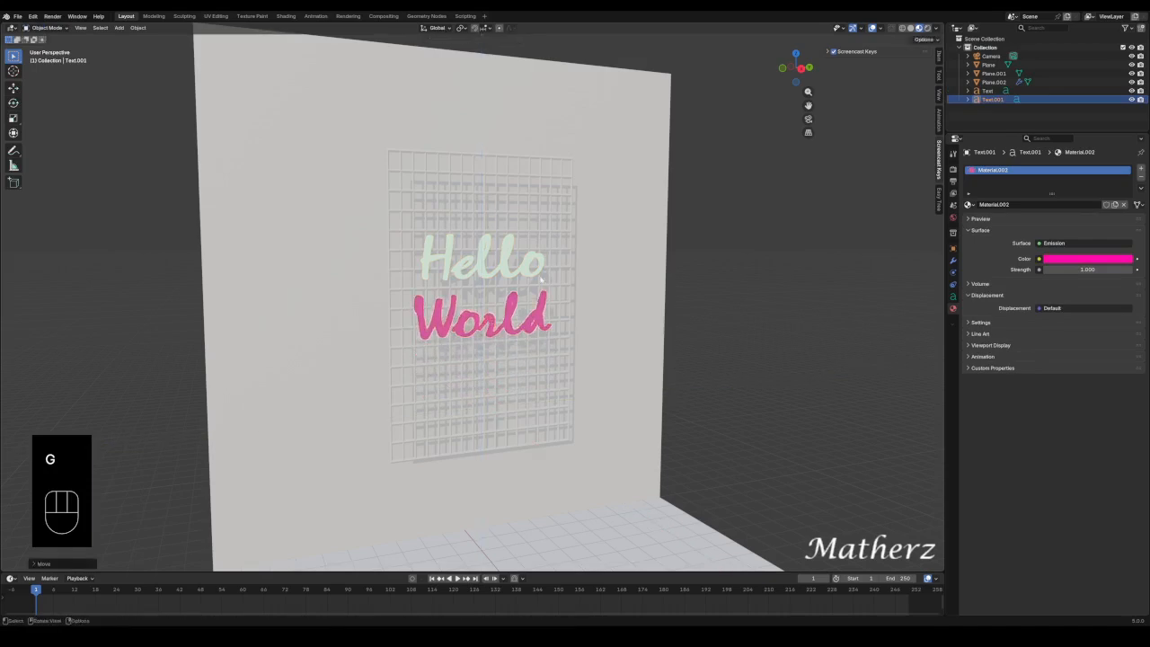
# Switch the viewport to rendered shading and set the pink World text's emission strength to 2.6
pyautogui.click(484, 262)
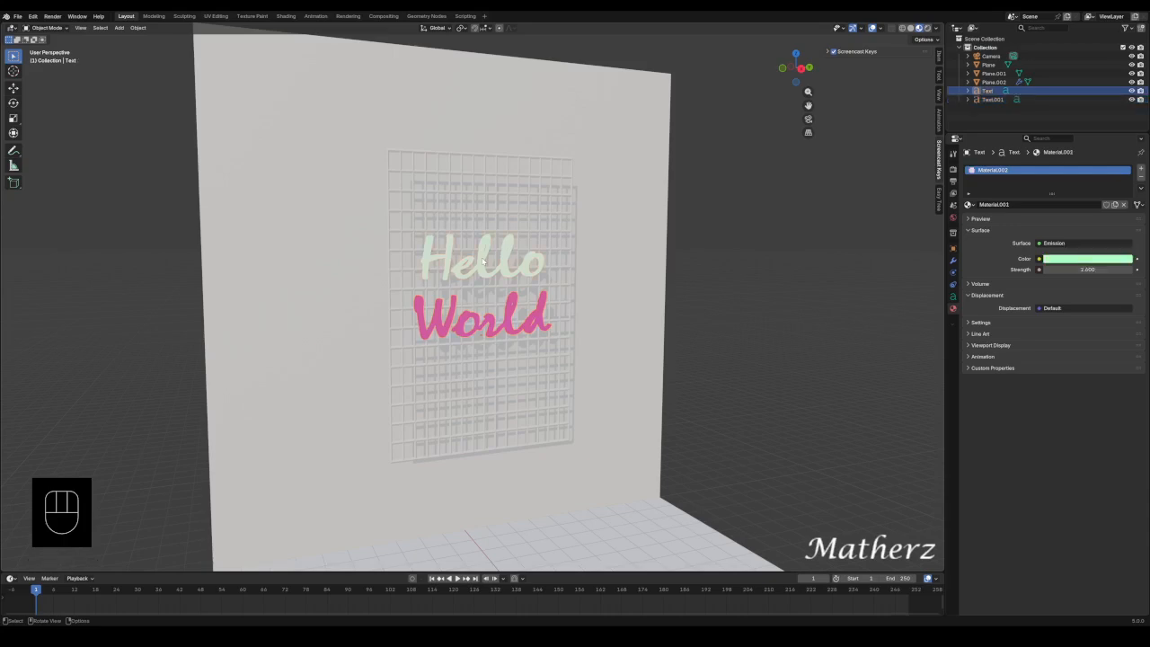
pyautogui.click(928, 28)
pyautogui.scroll(4, 673, 348)
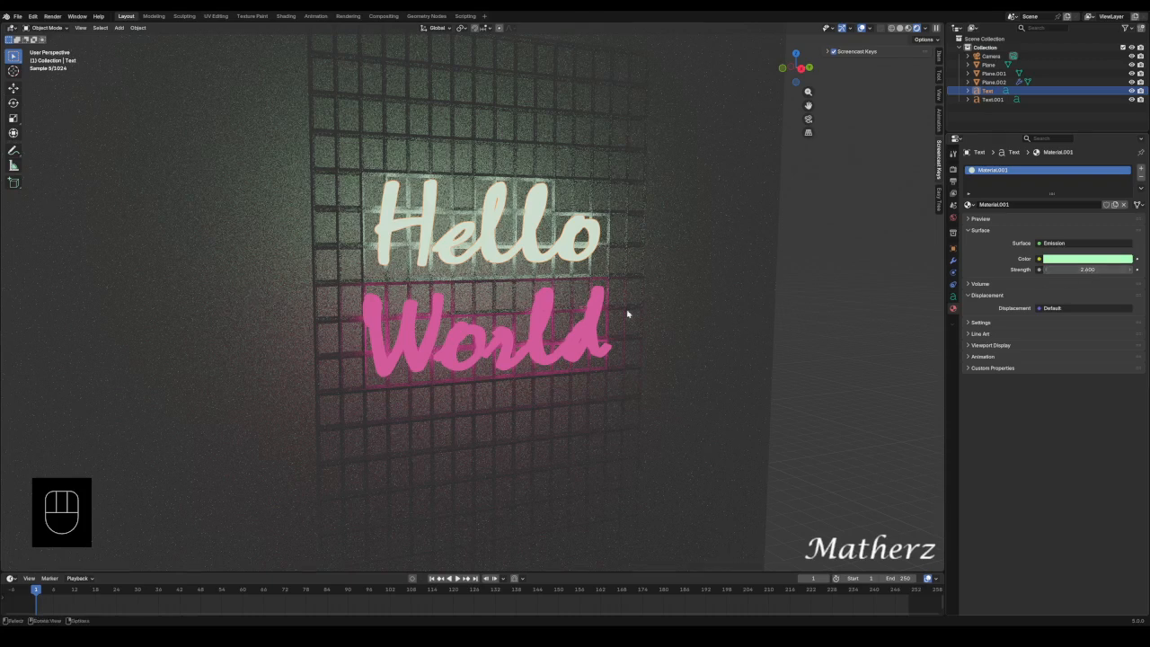
pyautogui.click(541, 329)
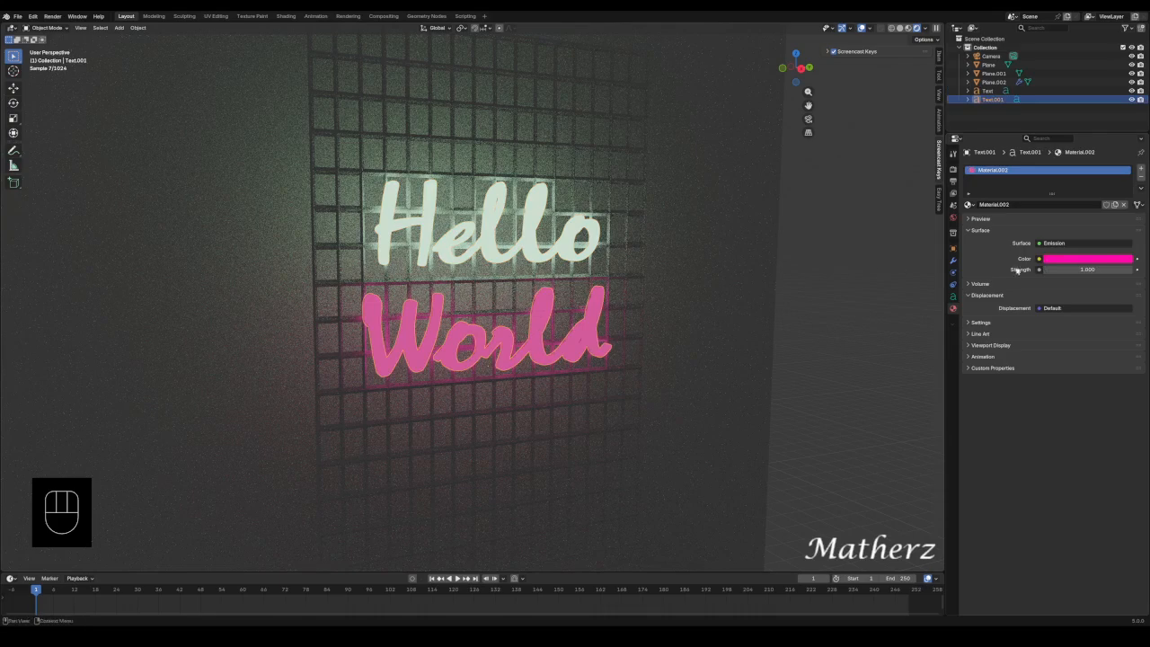
pyautogui.click(1088, 269)
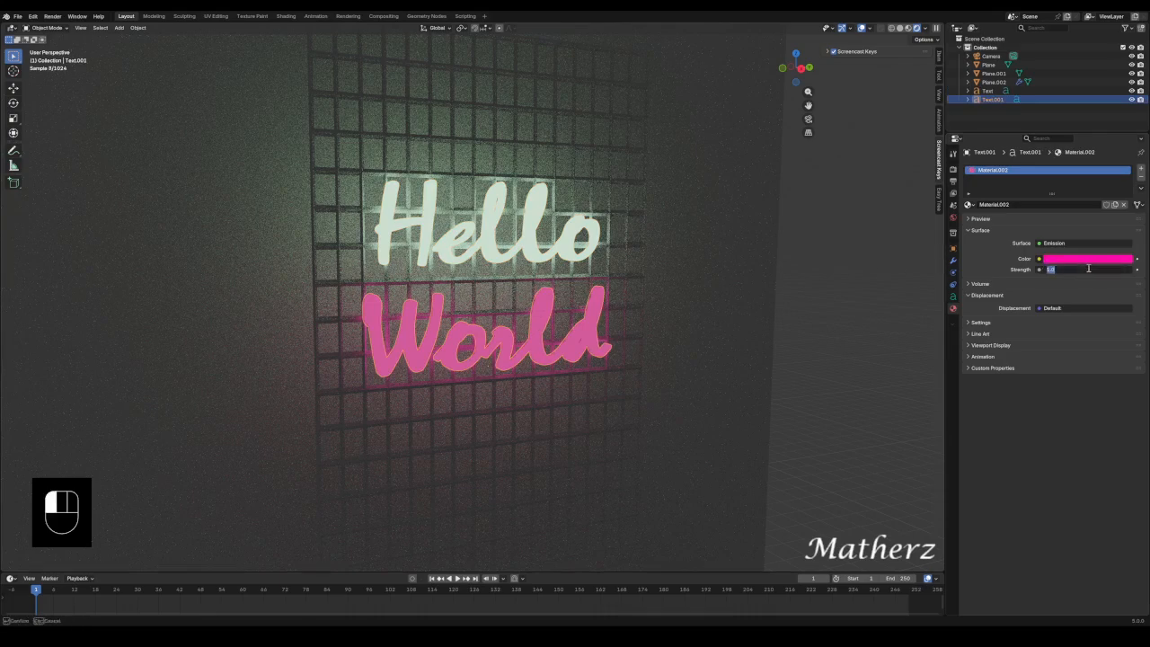
pyautogui.write('2')
pyautogui.write('0')
pyautogui.press('Return')
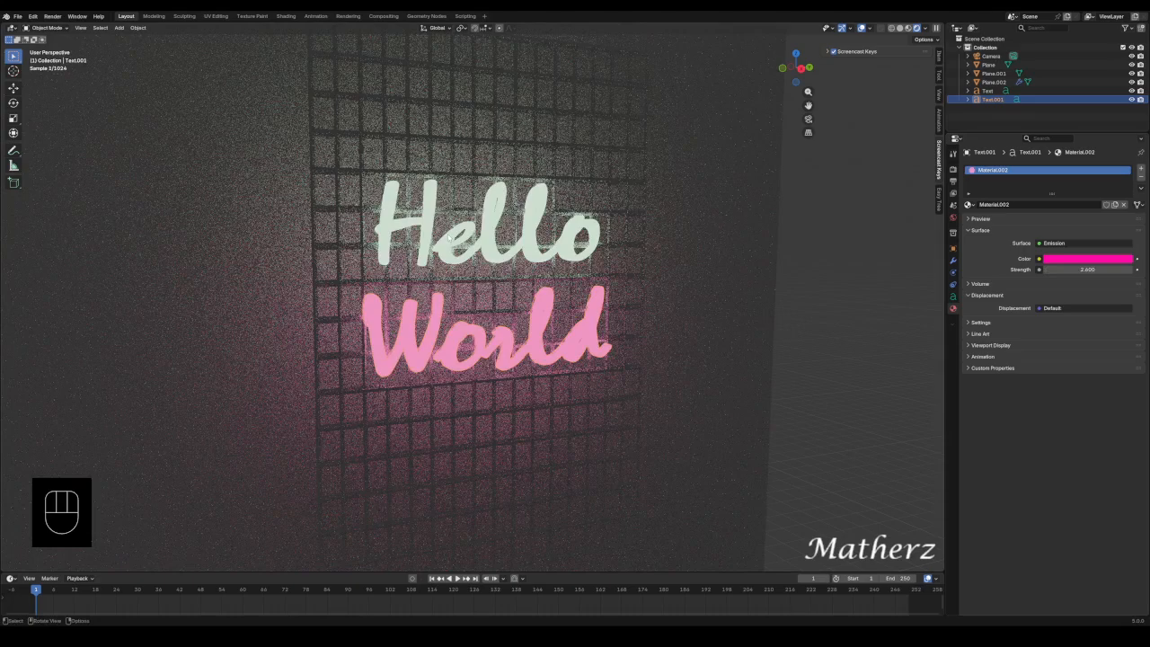
# Give the window grid a new material with a near-black base color, and deselect the grid
pyautogui.click(605, 151)
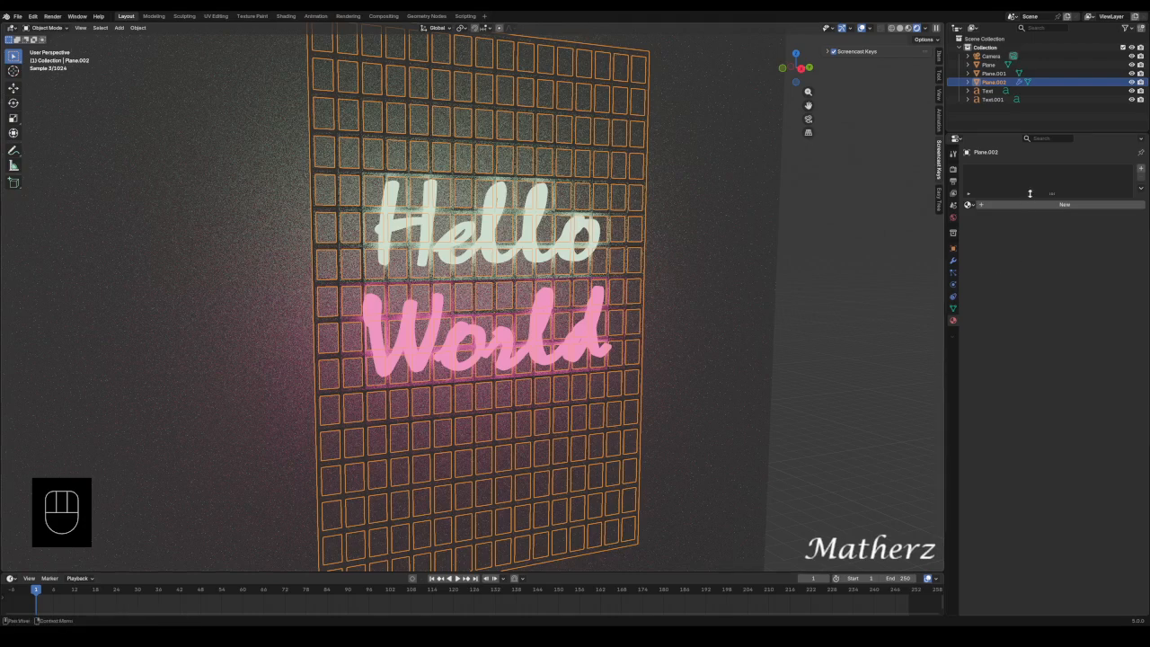
pyautogui.click(1040, 205)
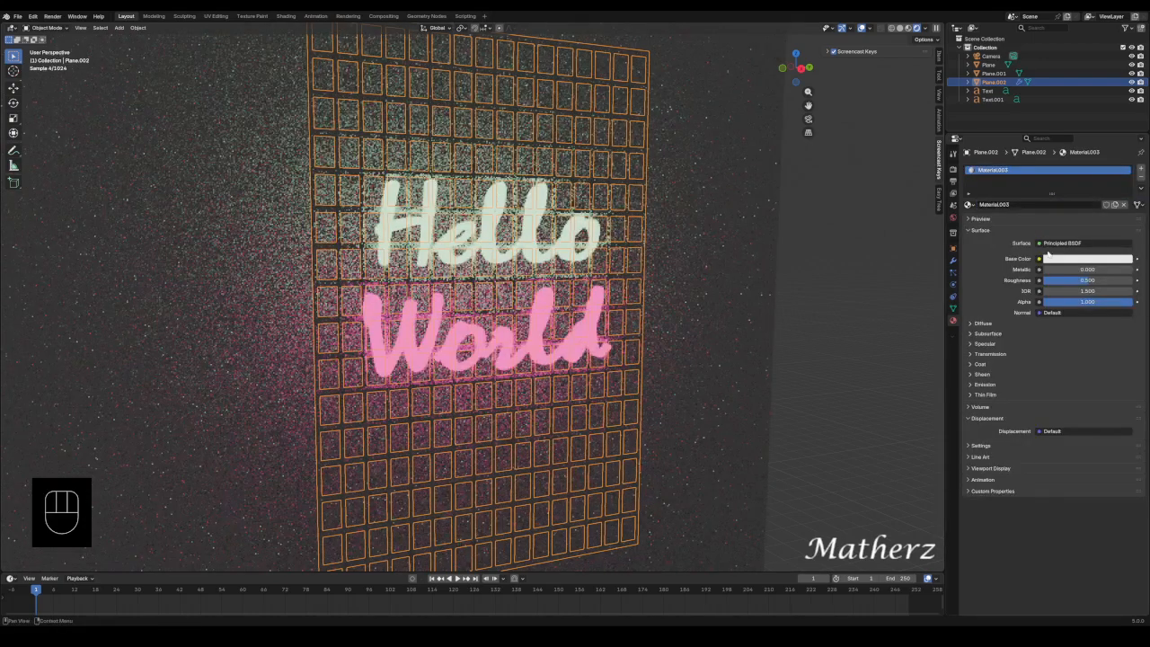
pyautogui.click(1060, 259)
pyautogui.moveTo(1127, 133); pyautogui.dragTo(1127, 154)
pyautogui.click(831, 282)
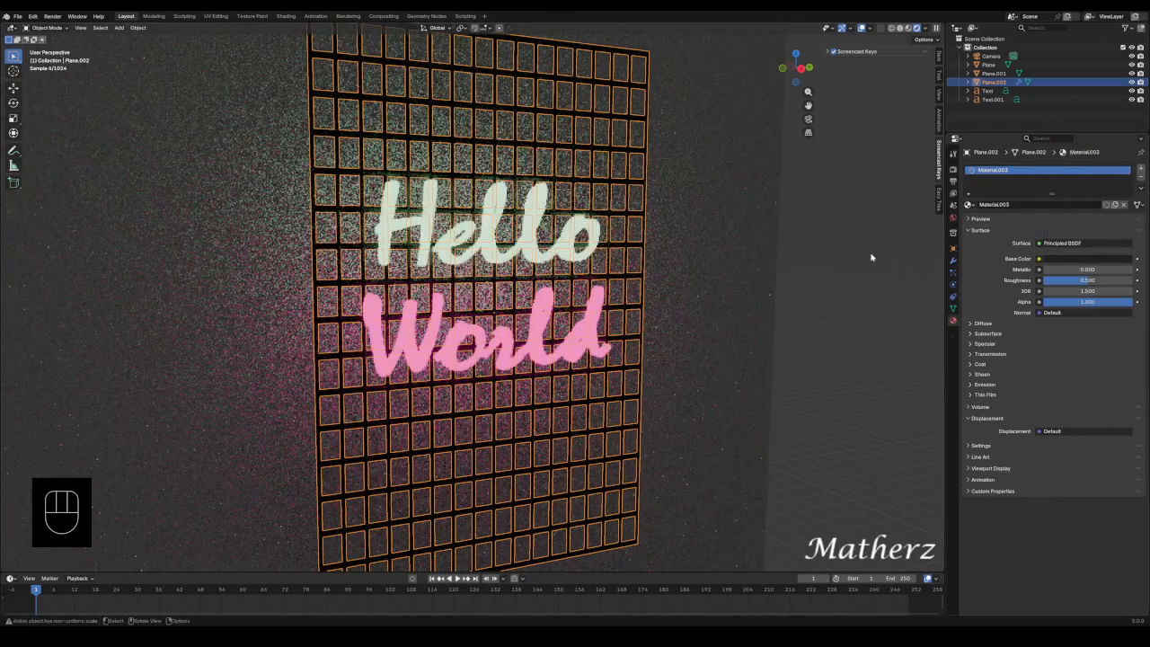
pyautogui.scroll(-5, 460, 368)
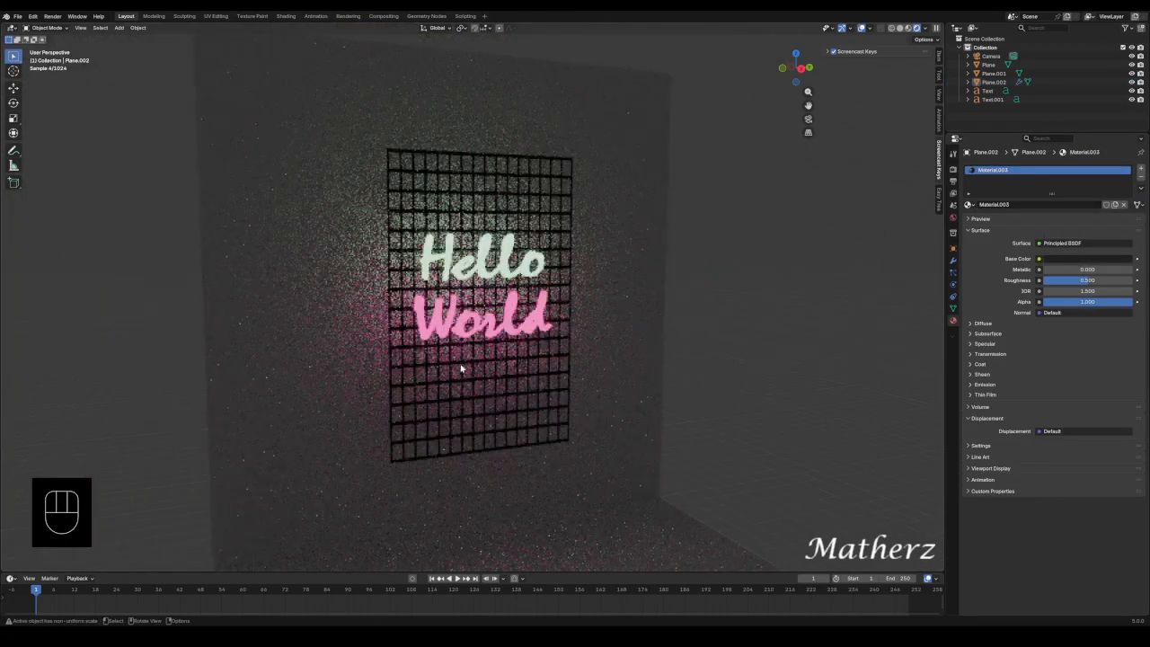